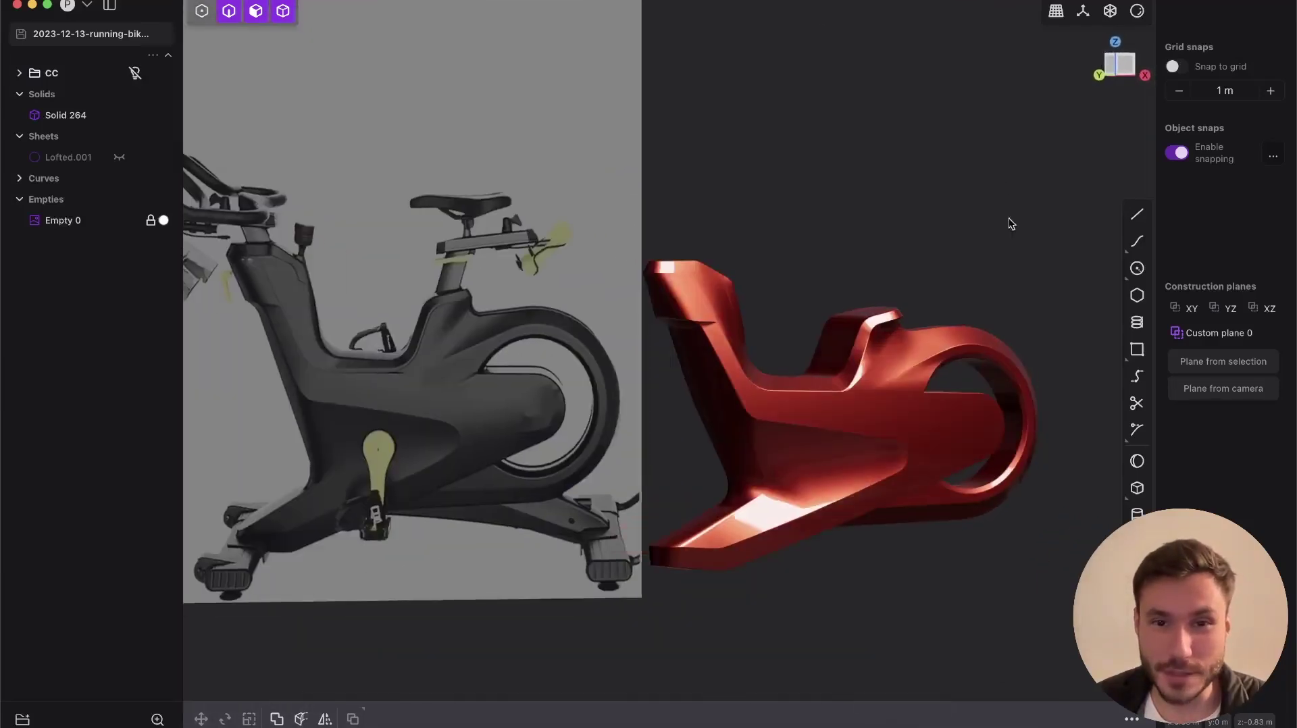
Step: Change the viewport shading to neutral grey and inspect the upper neck of the finished bike body
mouse_move(756, 365)
middle_down()
mouse_move(756, 297)
mouse_move(731, 270)
middle_up()
click(1136, 11)
click(1043, 88)
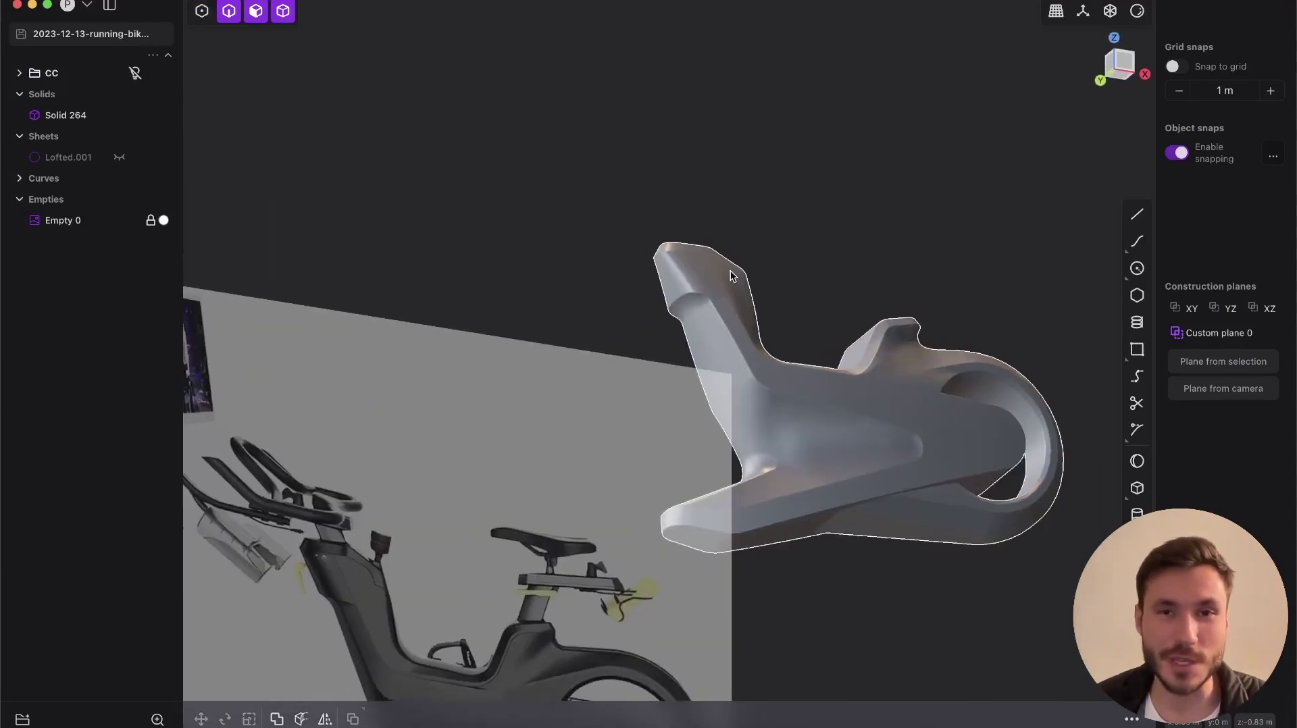
scroll(726, 289, up, 5)
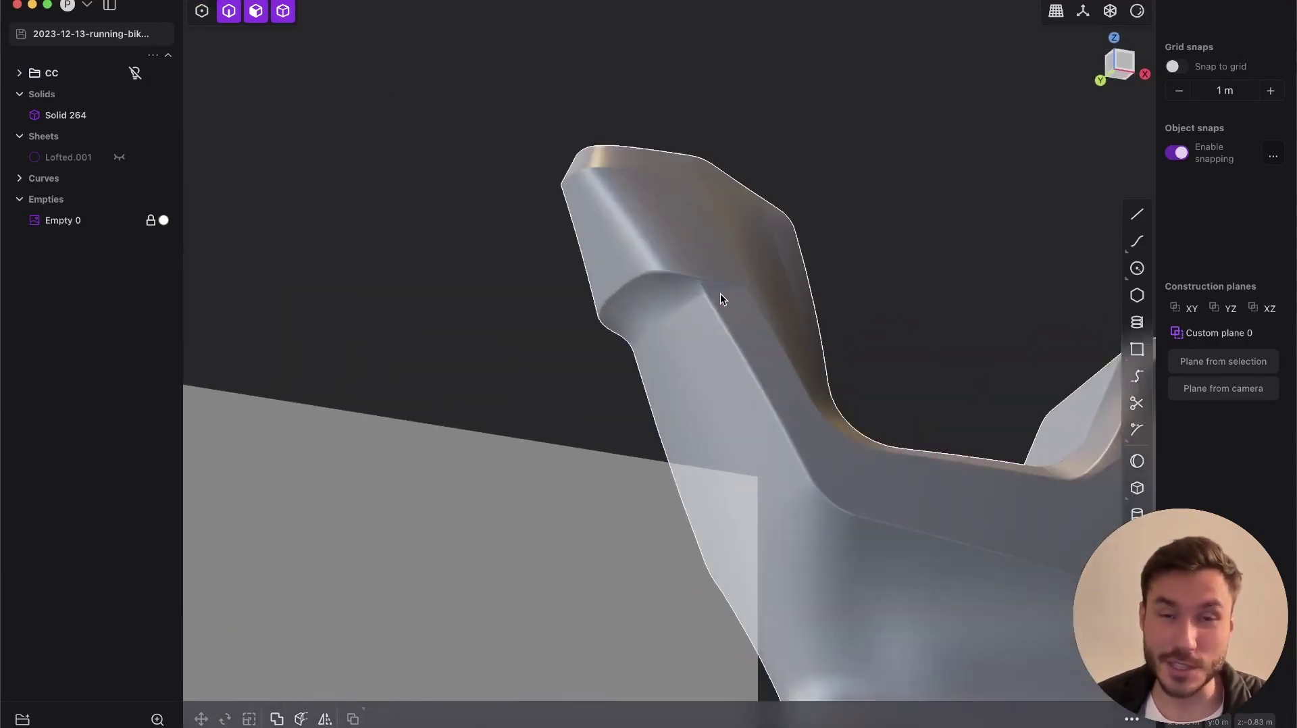
scroll(727, 325, up, 3)
middle_drag(744, 312, 766, 290)
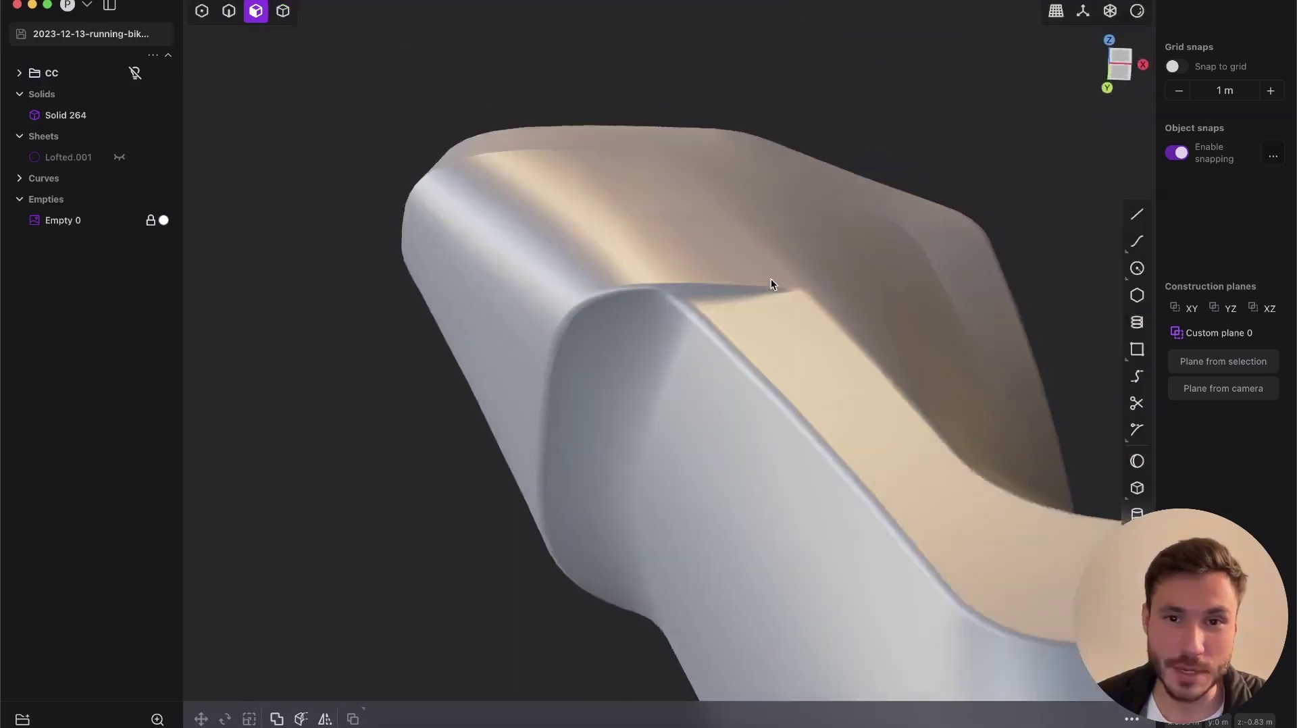
Step: Examine the finished body's front neck faces and the curved head face above the step transition
middle_drag(772, 278, 795, 338)
key(alt+shift+z)
key(alt+shift+z)
click(764, 319)
shift+click(698, 411)
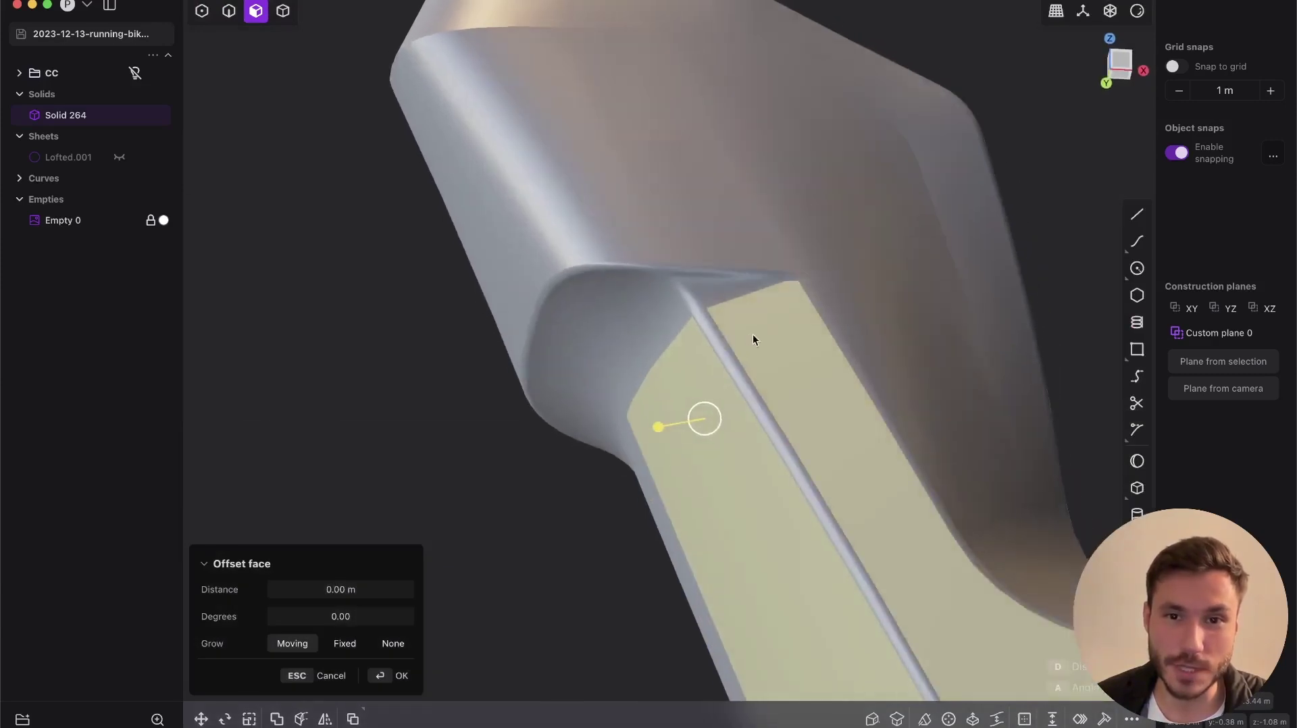
middle_drag(576, 244, 599, 203)
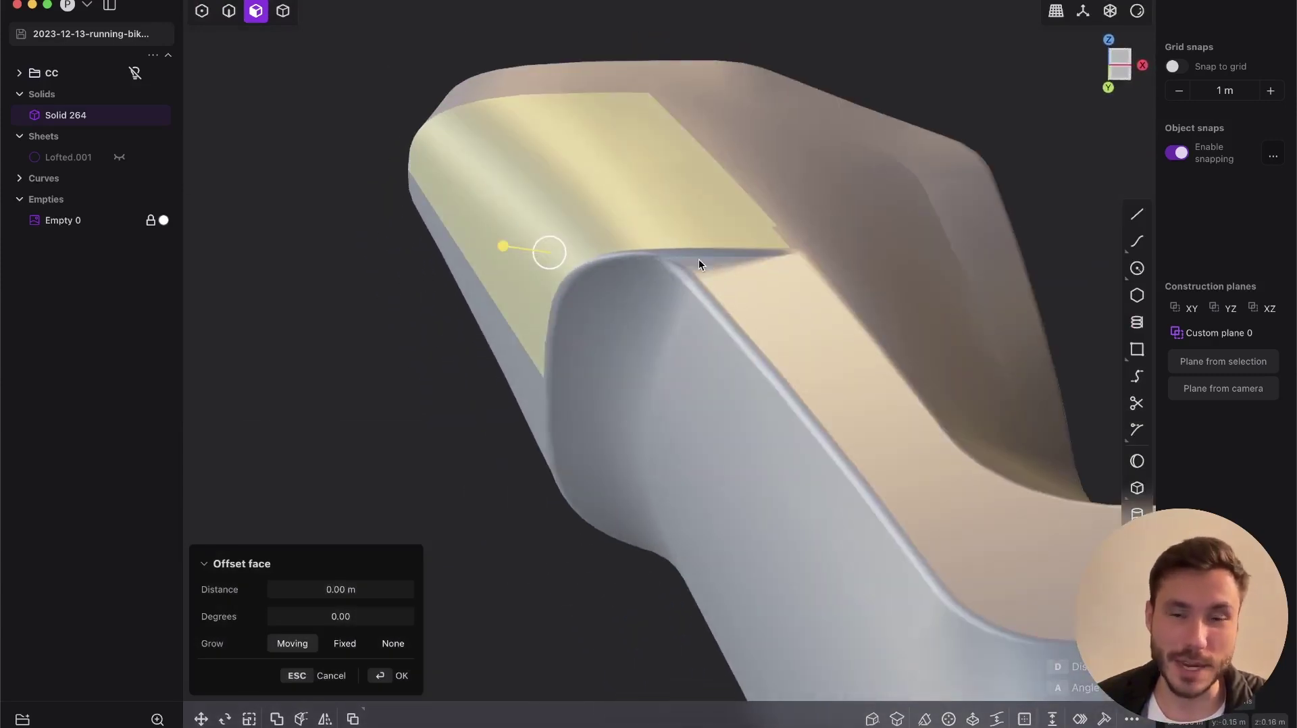
shift+middle_drag(698, 263, 687, 348)
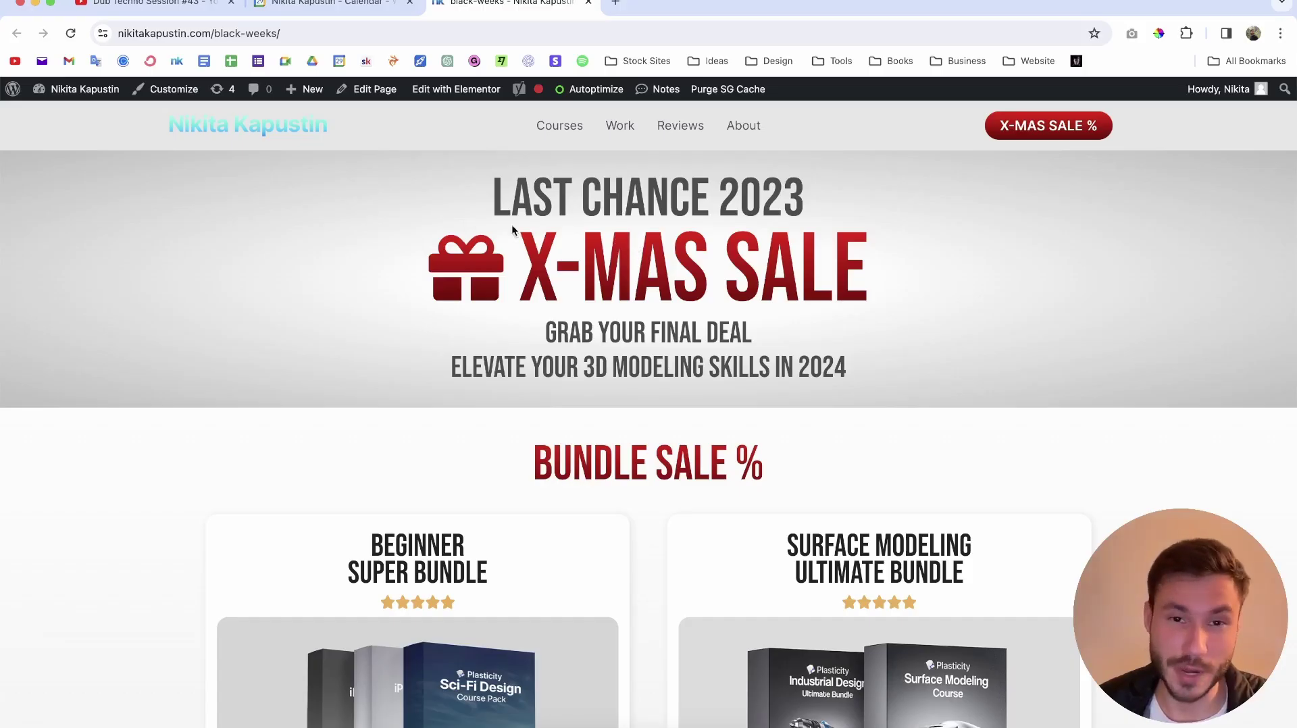
Step: Switch to the browser and review the X-Mas Sale headline and the start of the bundle offers
drag(486, 197, 948, 265)
click(904, 264)
scroll(367, 278, down, 3)
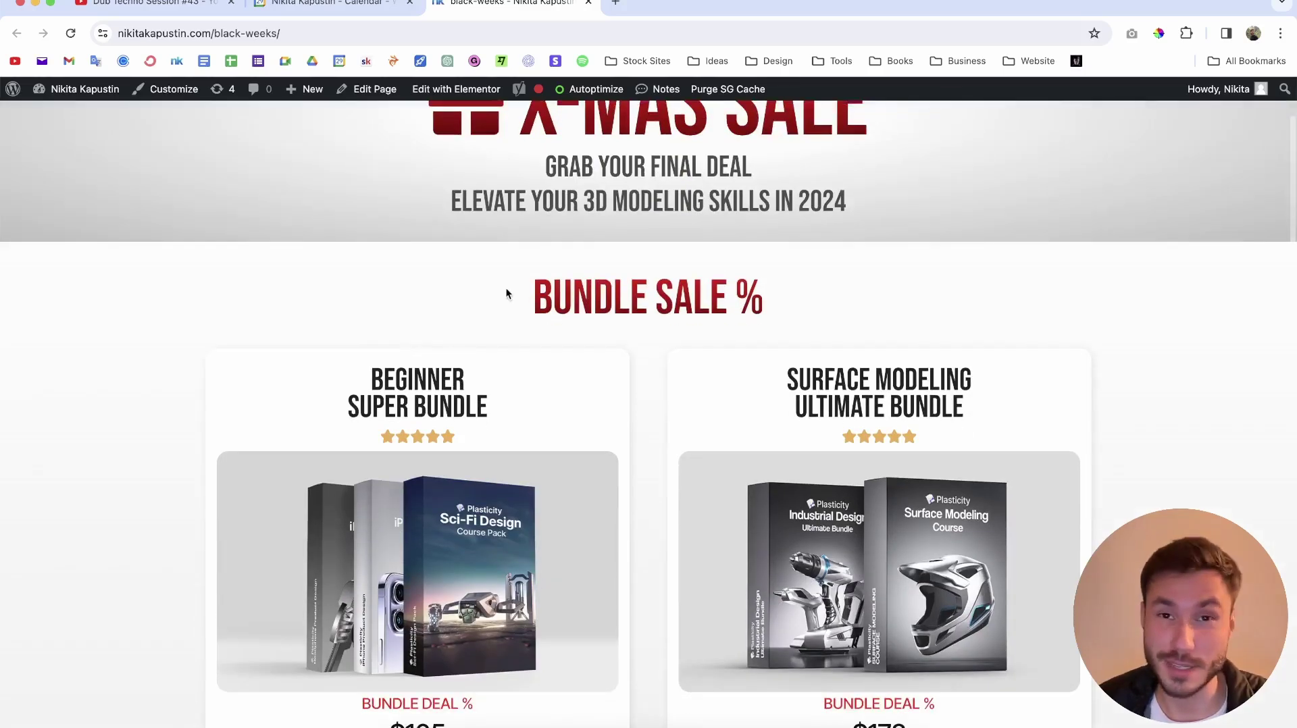
scroll(524, 266, down, 2)
scroll(597, 302, up, 2)
scroll(593, 298, up, 2)
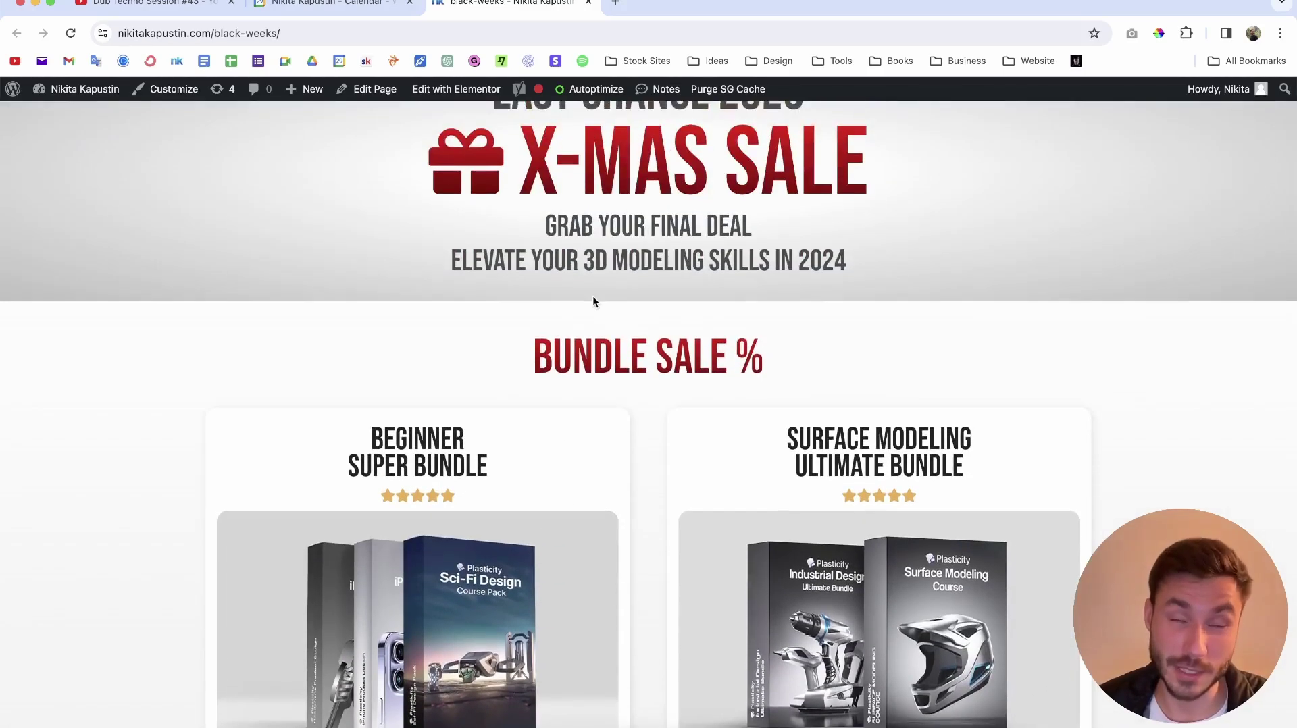
scroll(266, 346, down, 2)
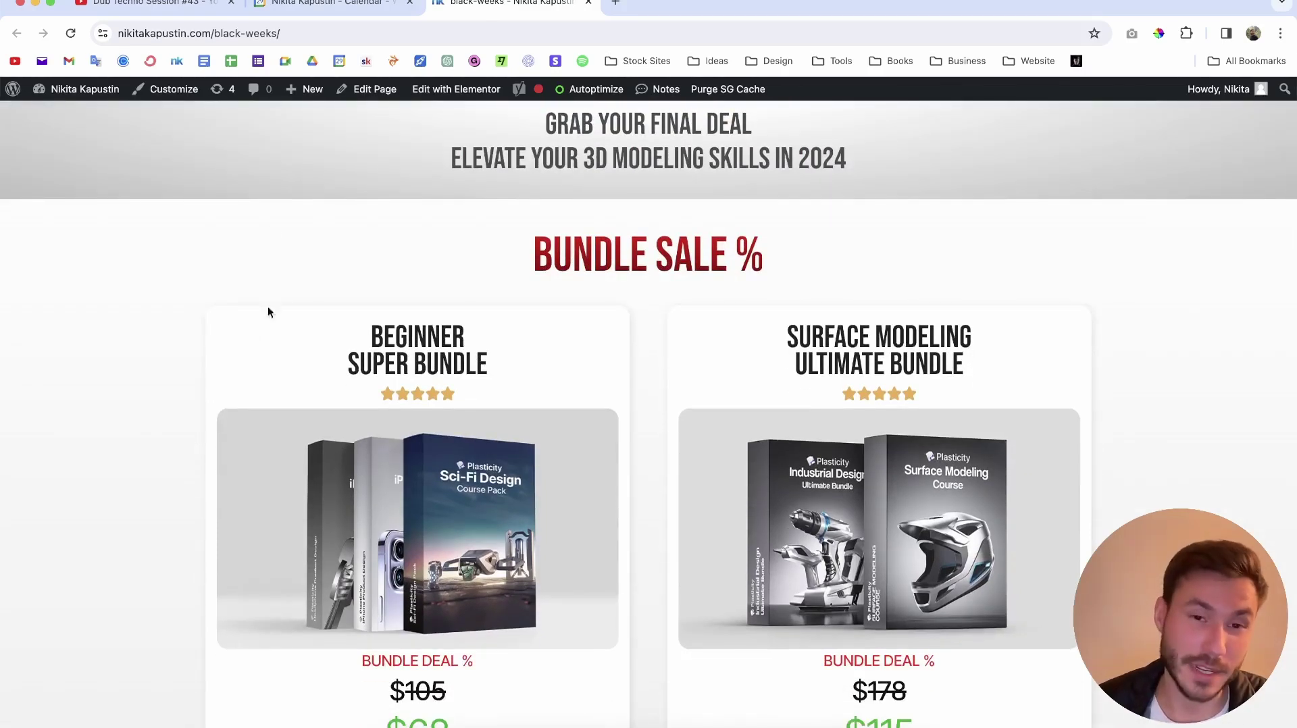
Step: Review the Beginner Super Bundle offer on the sale page
scroll(268, 307, down, 2)
drag(365, 233, 504, 266)
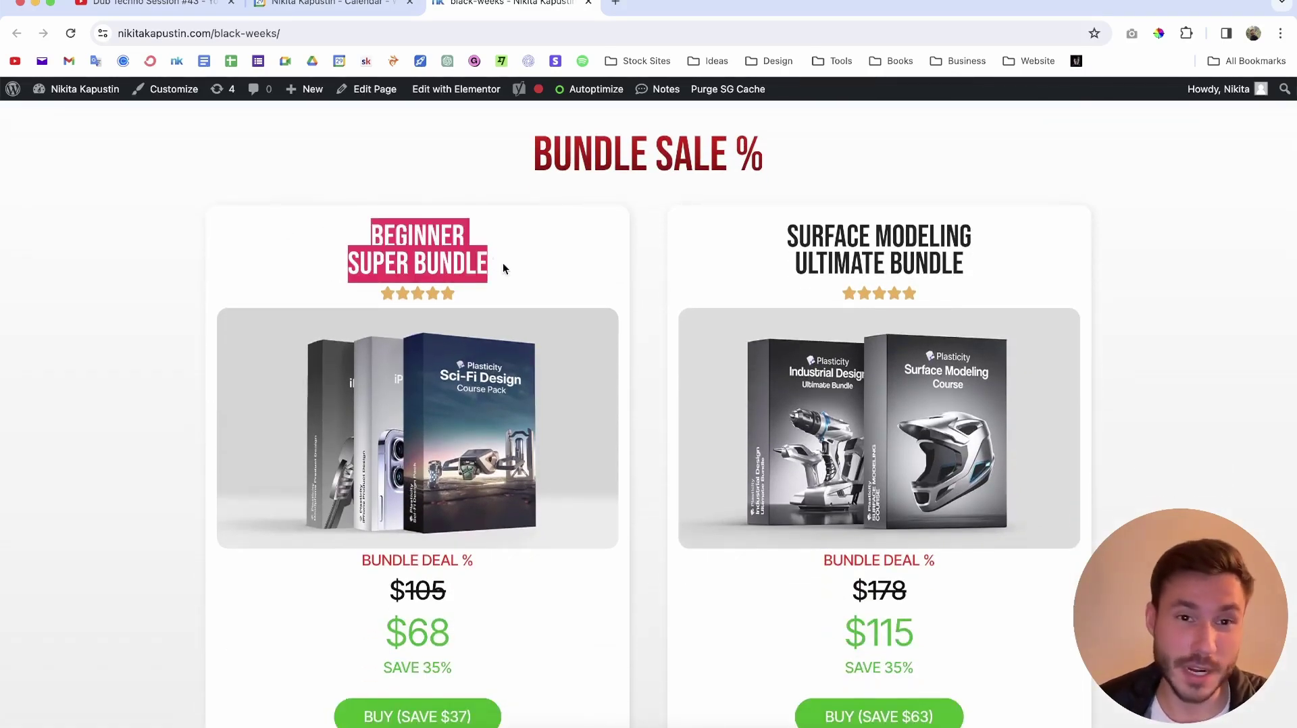
click(501, 268)
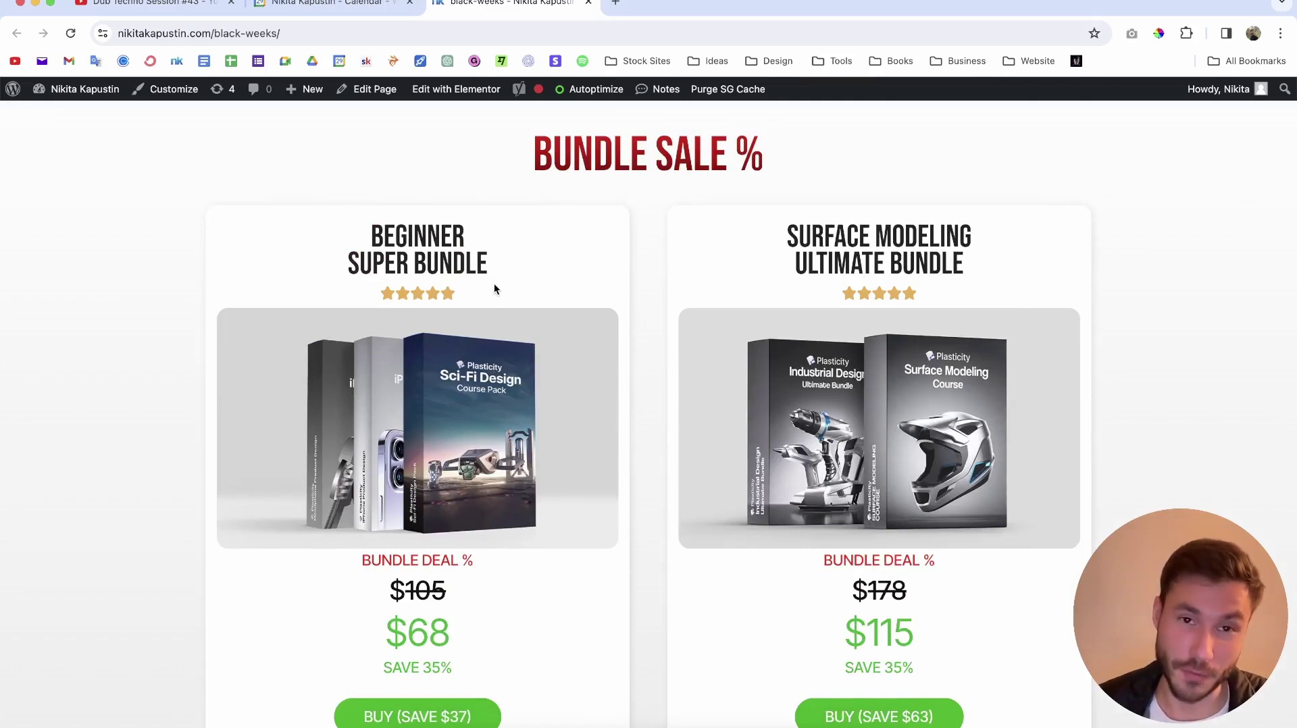
scroll(345, 201, down, 1)
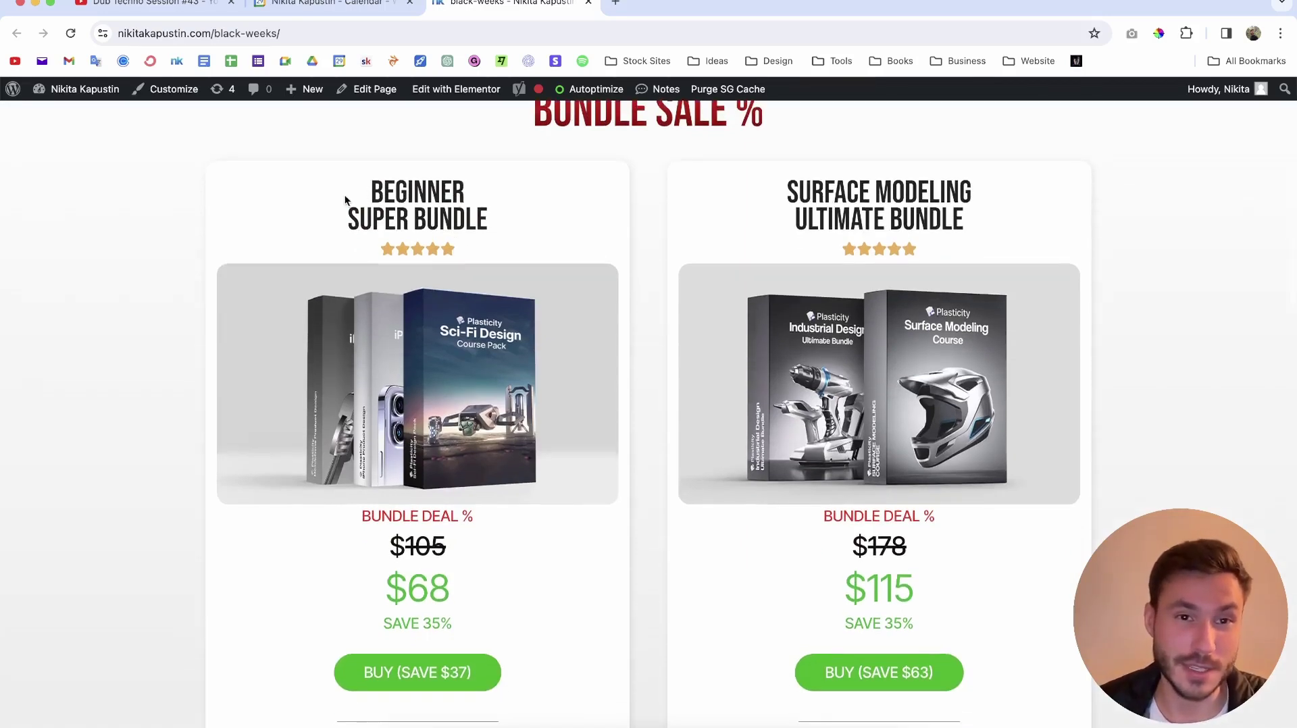
drag(349, 193, 525, 231)
click(350, 194)
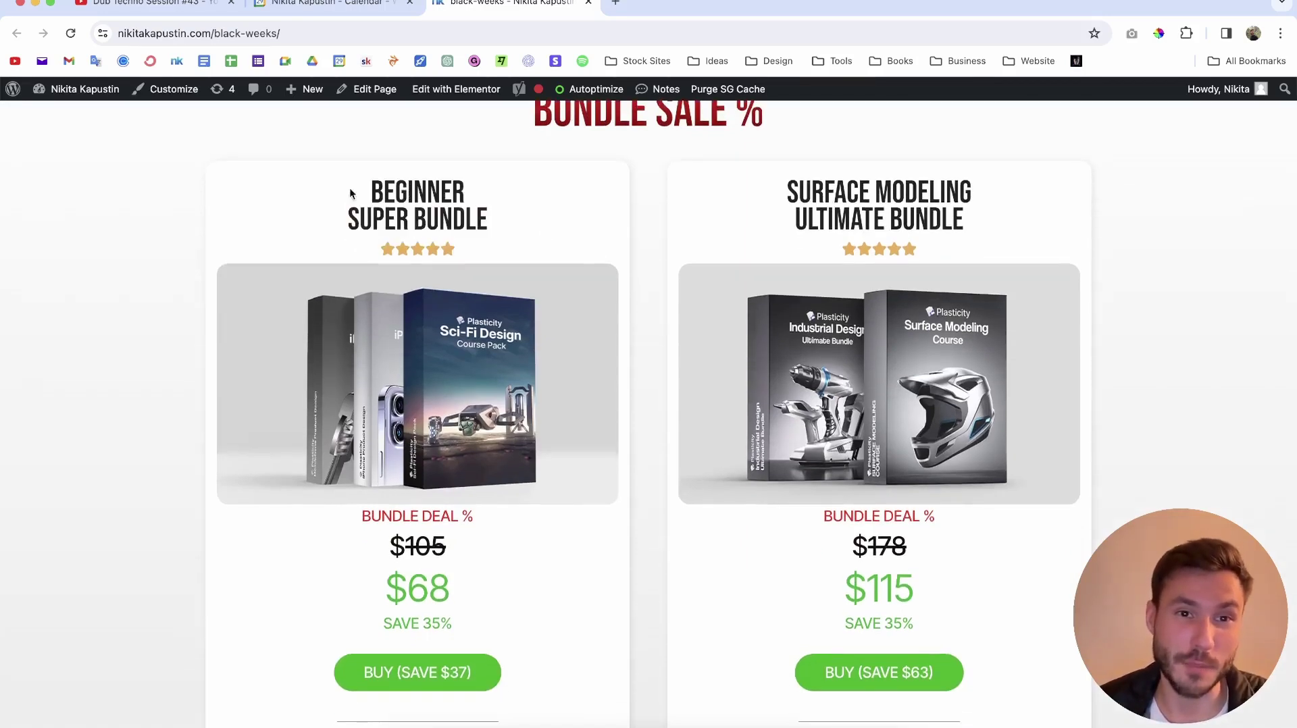
scroll(349, 231, down, 1)
scroll(618, 233, up, 2)
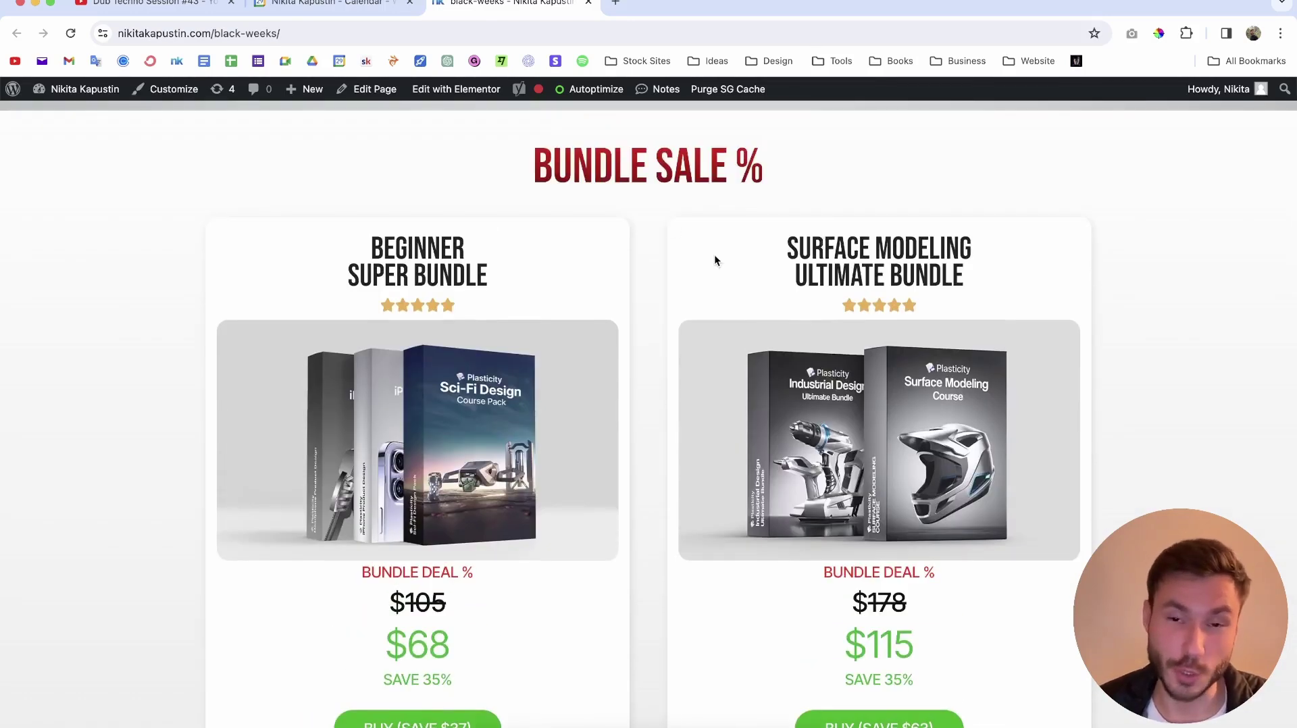
Step: Review the Surface Modeling Ultimate Bundle offer and the individual surface modeling courses
scroll(699, 233, down, 2)
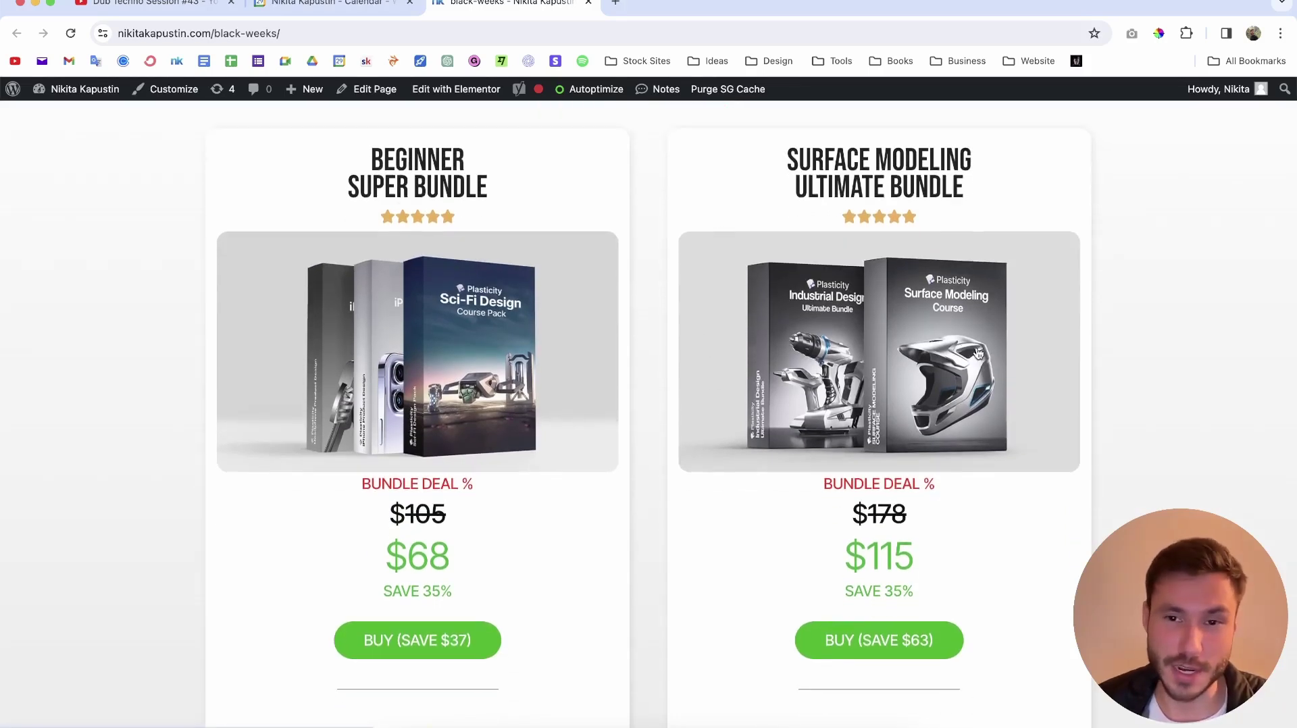
triple_click(804, 179)
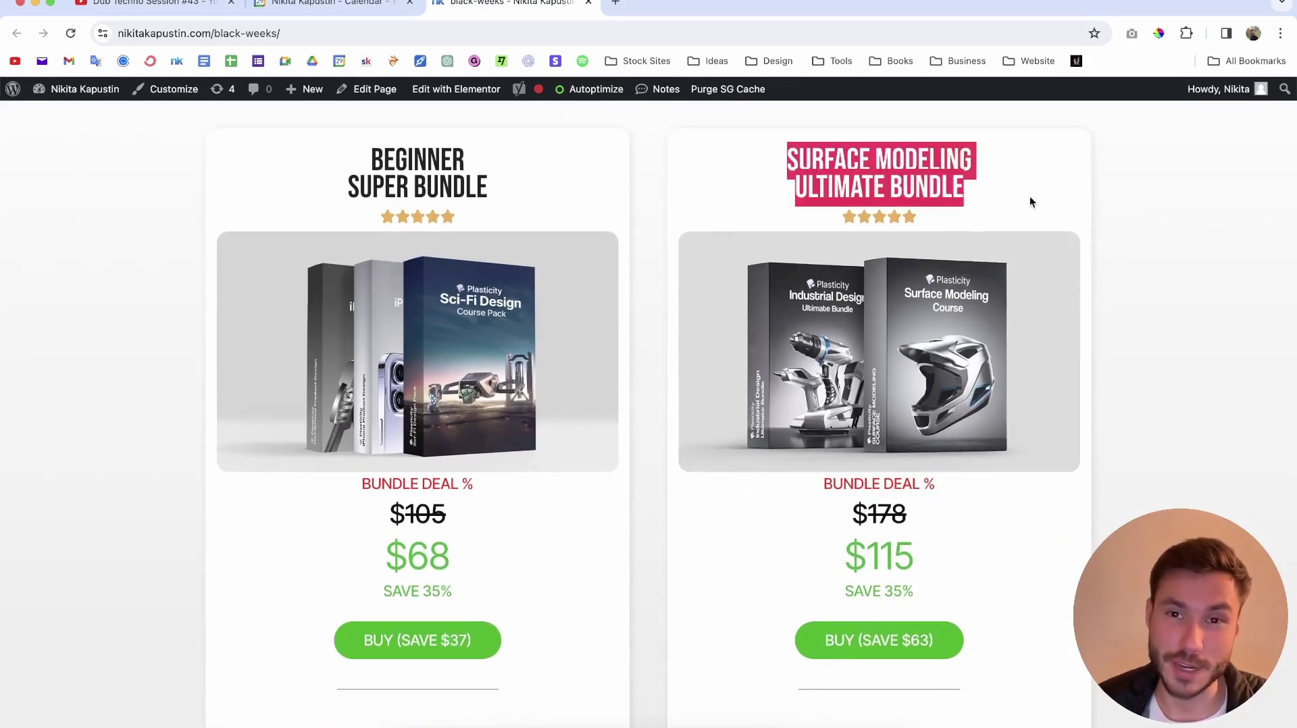
click(970, 198)
scroll(970, 199, down, 10)
scroll(708, 292, down, 5)
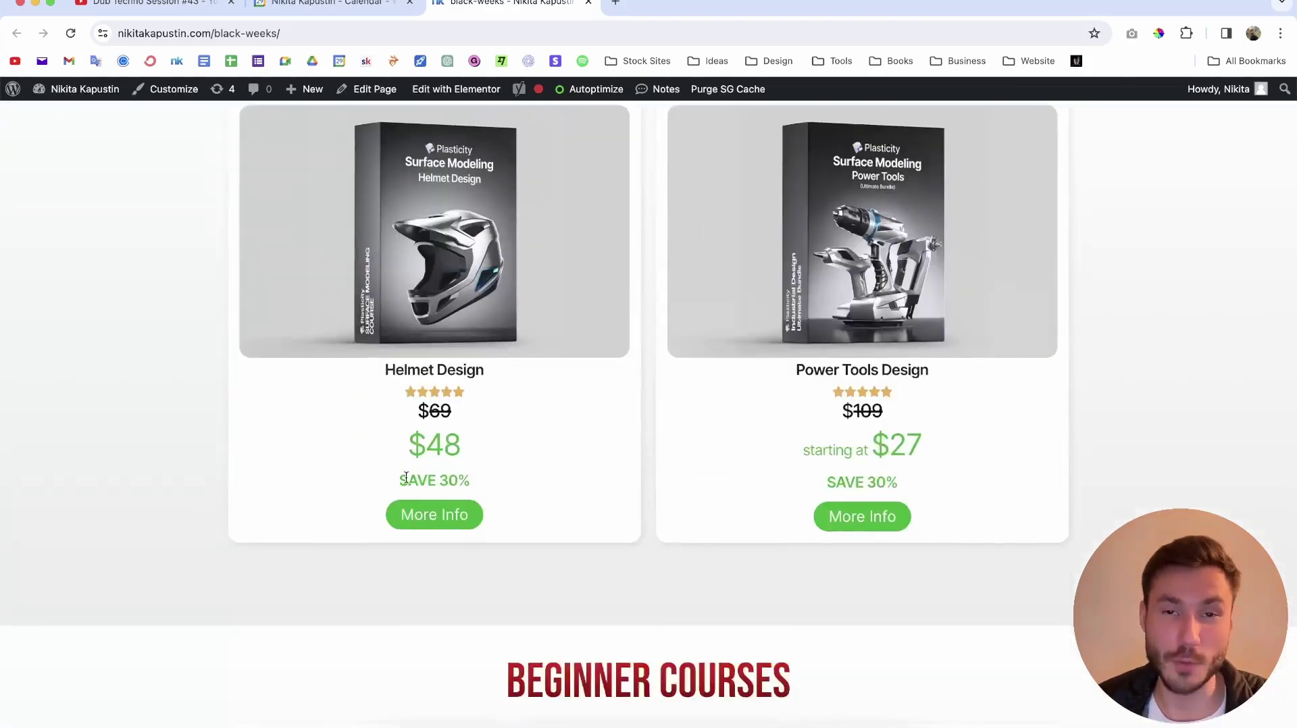
scroll(464, 430, up, 2)
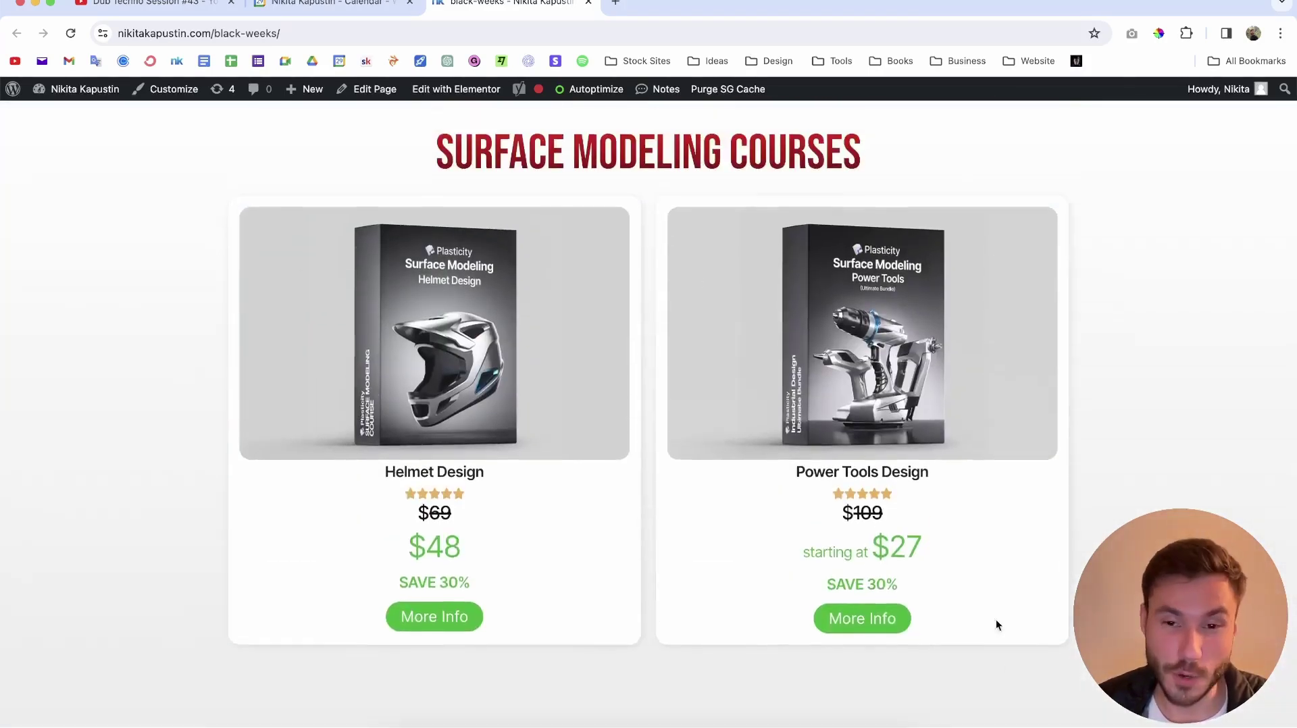
scroll(617, 379, down, 10)
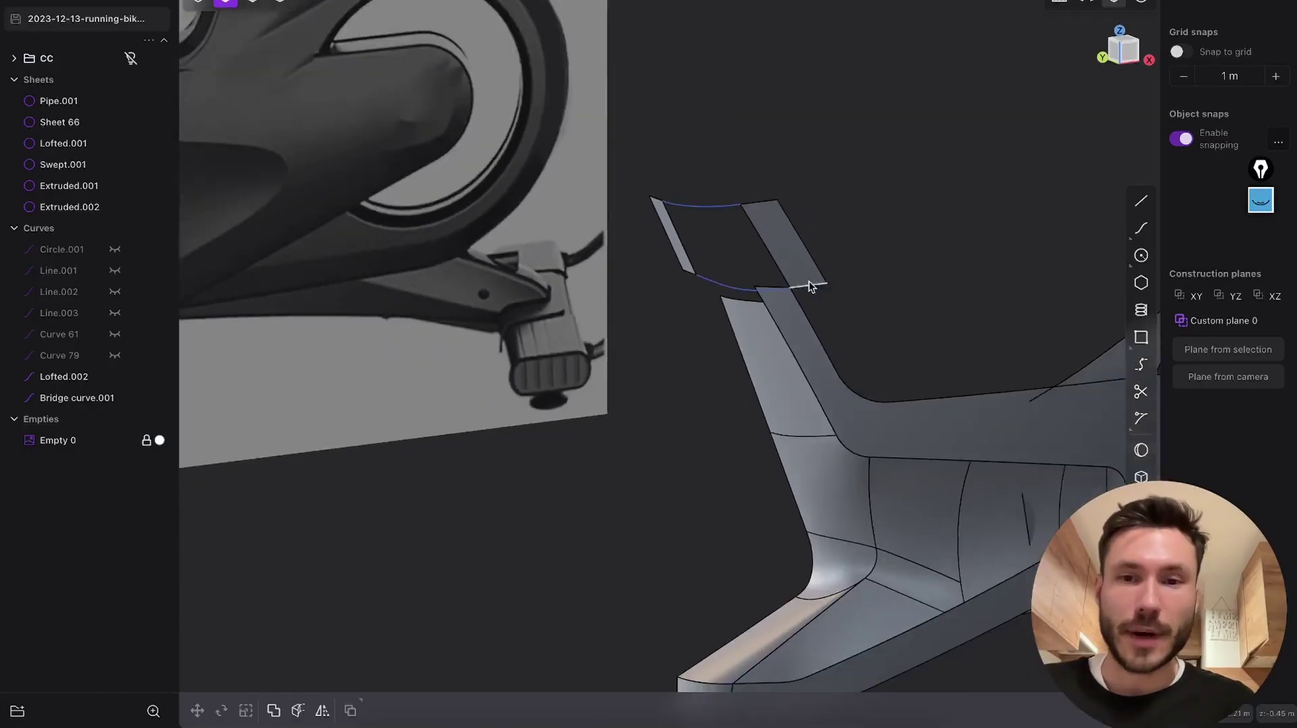
Step: Switch back to Plasticity and examine the open head area above the bike neck from several angles
middle_drag(809, 281, 815, 360)
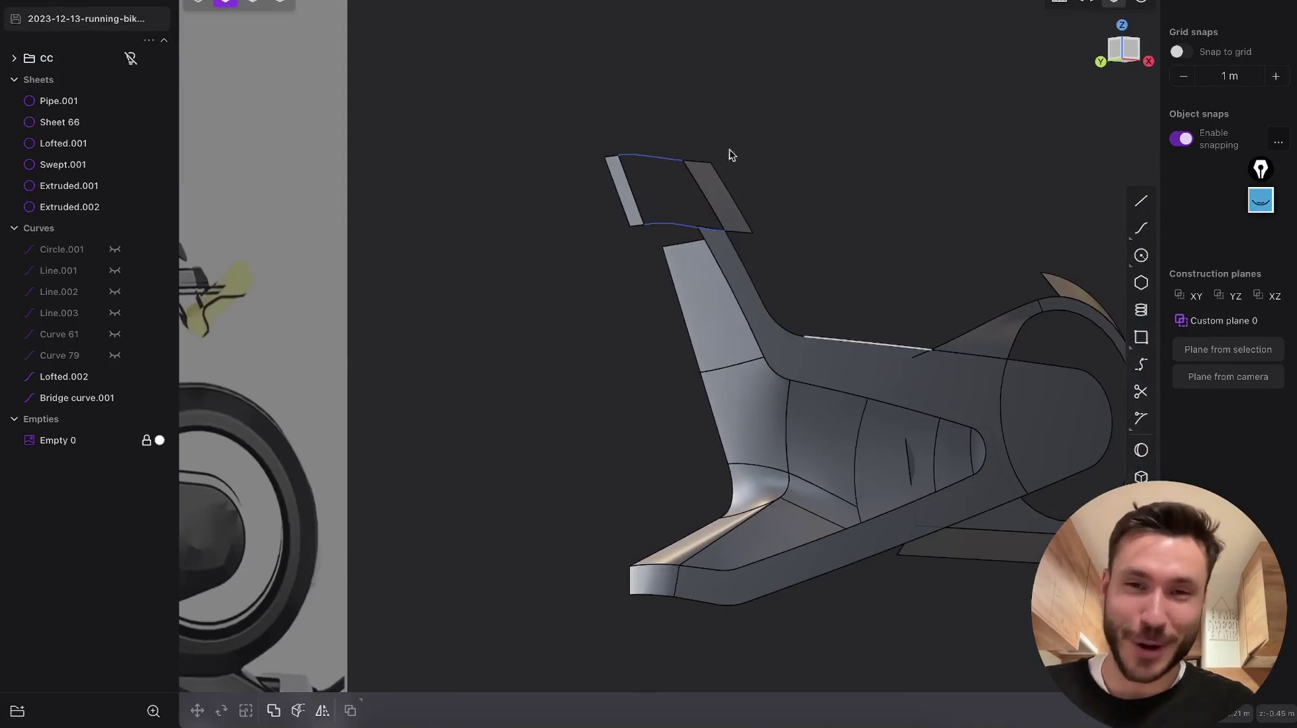
scroll(718, 324, up, 3)
shift+middle_drag(619, 232, 693, 330)
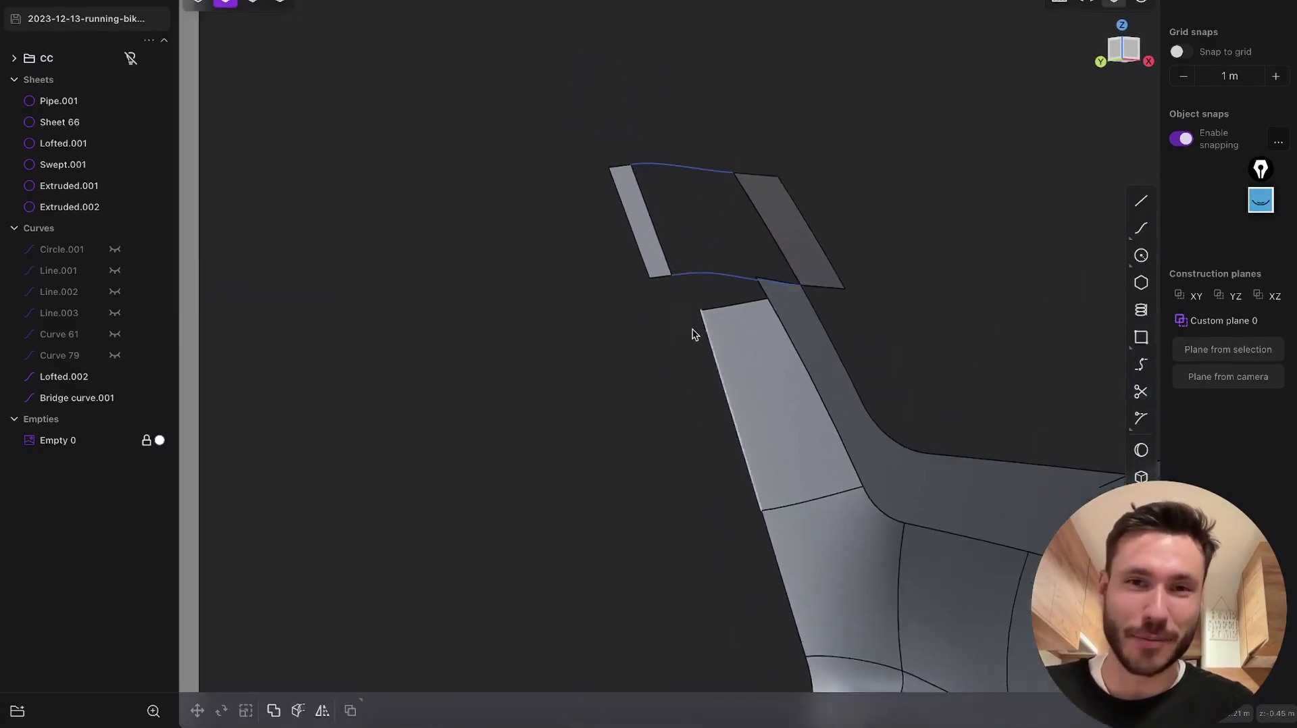
scroll(651, 236, up, 2)
middle_drag(651, 237, 617, 224)
shift+middle_drag(751, 214, 932, 177)
scroll(899, 227, down, 5)
middle_drag(899, 231, 879, 212)
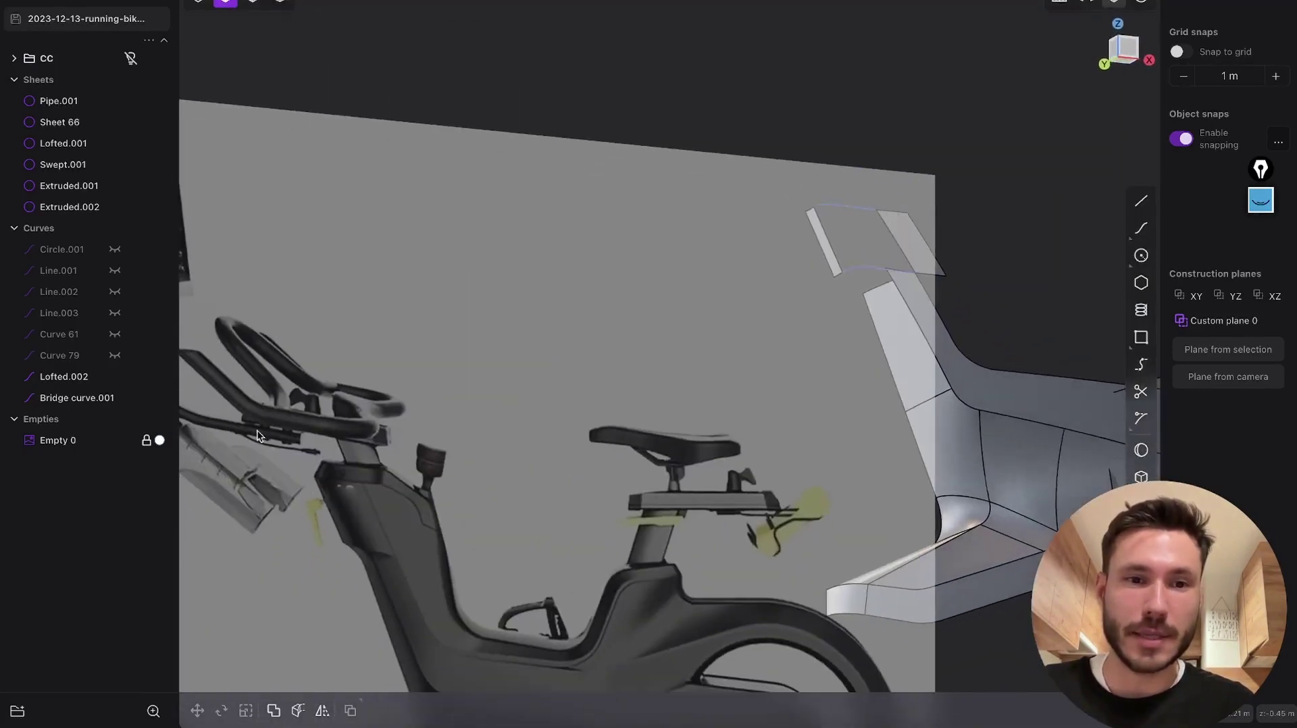
Step: Study the head and neck transition of the bike in the reference image
scroll(369, 483, down, 3)
scroll(455, 292, up, 5)
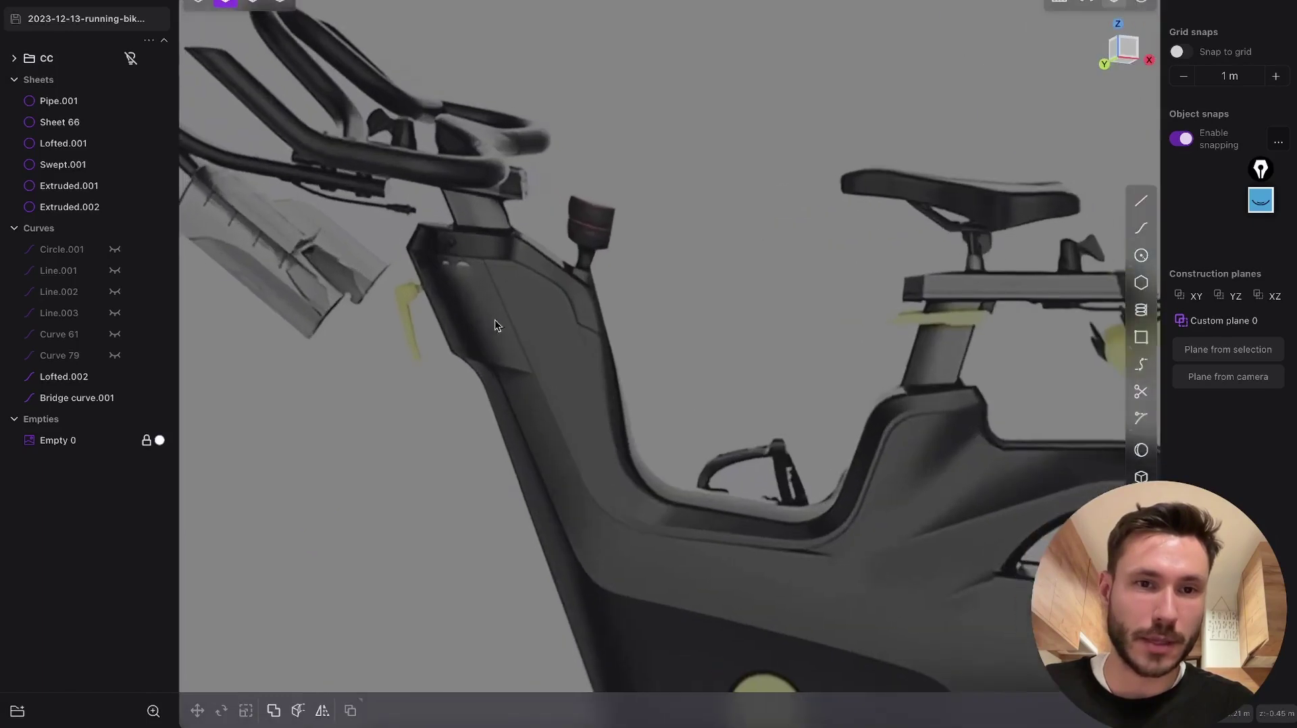
scroll(545, 450, up, 5)
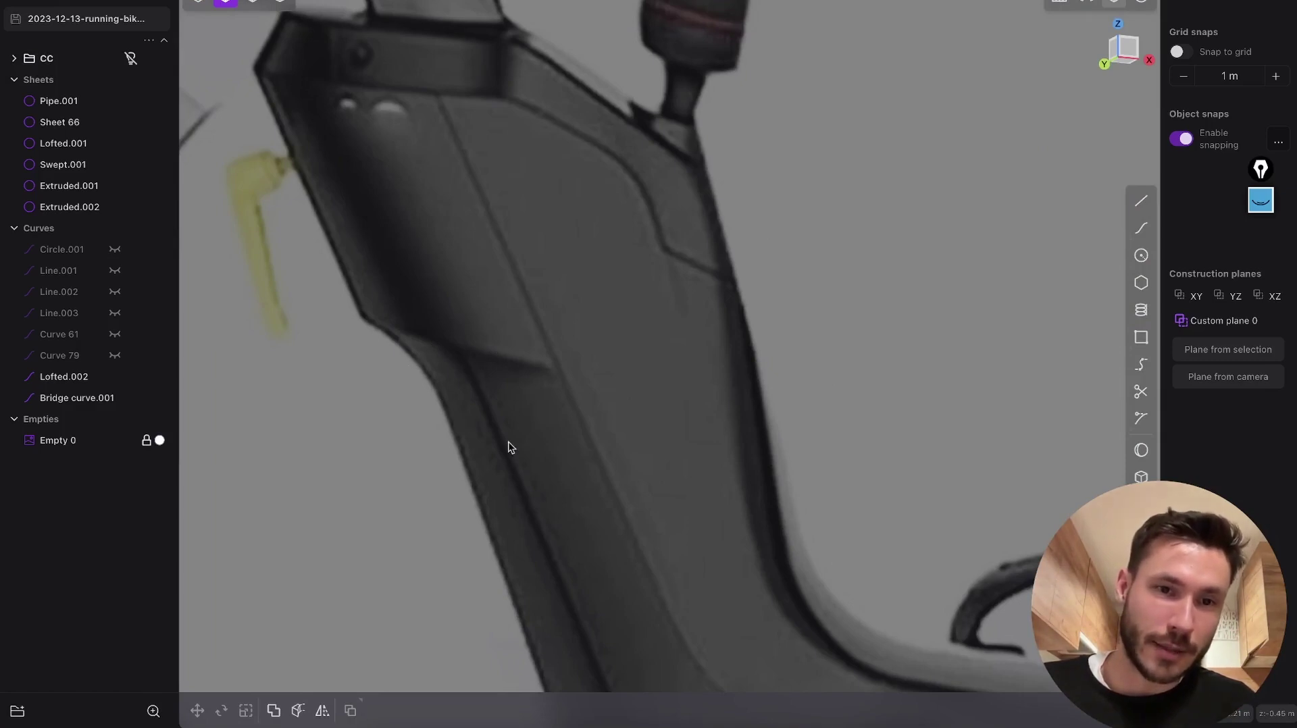
scroll(539, 378, down, 10)
Step: Loft a surface between the two curves of the bike head, using the adjoining strip's inner edge as a G1 guide
shift+middle_drag(1101, 213, 808, 351)
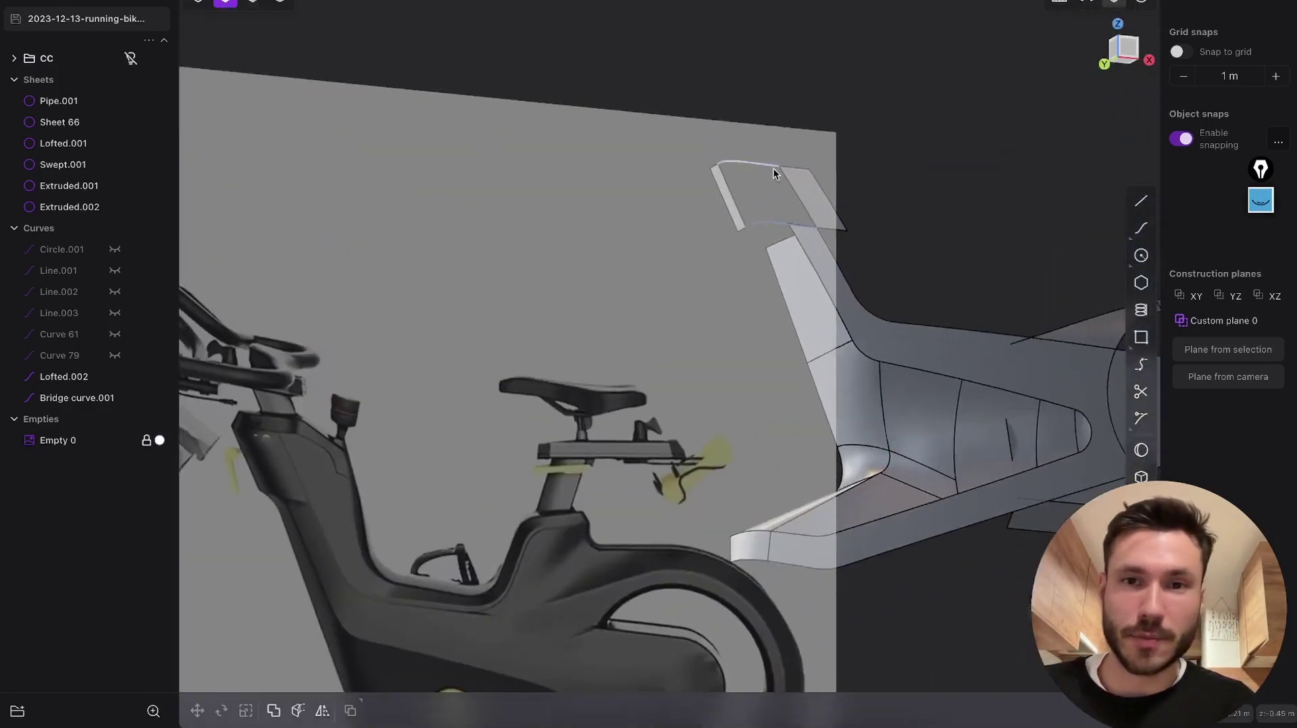
scroll(776, 174, up, 8)
middle_drag(818, 245, 848, 165)
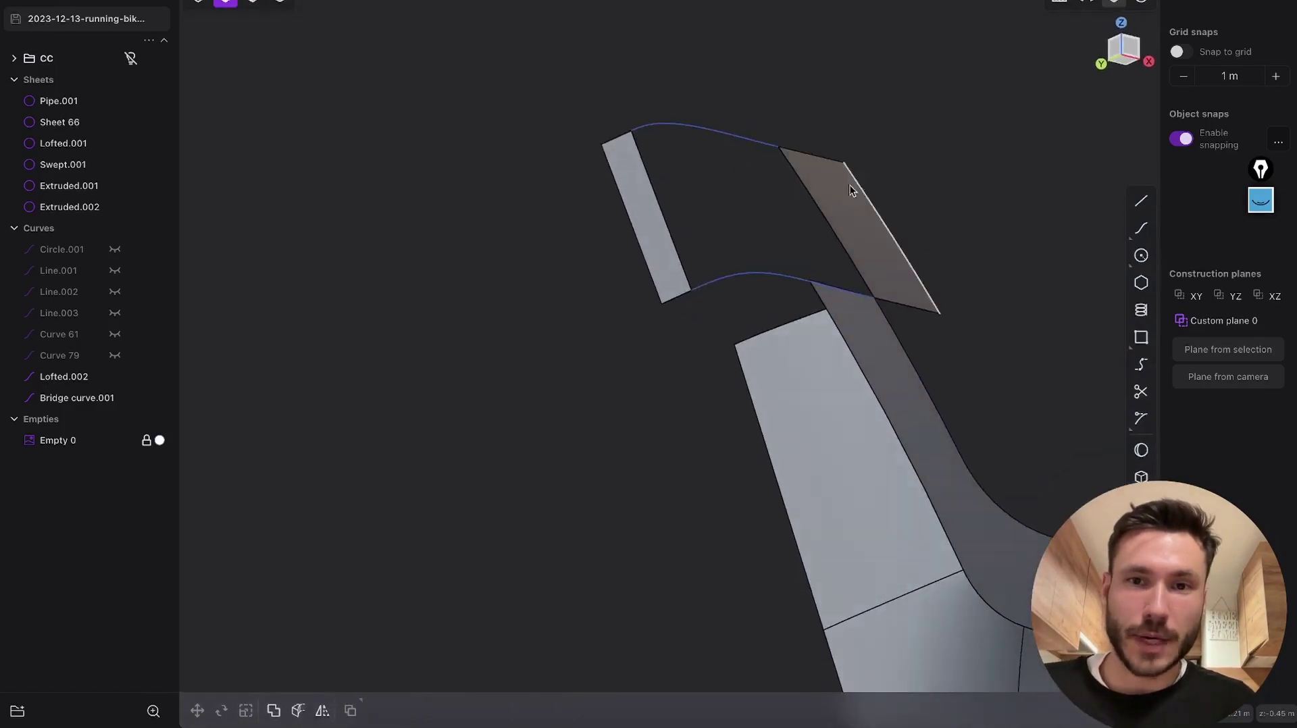
click(710, 131)
click(763, 283)
key(l)
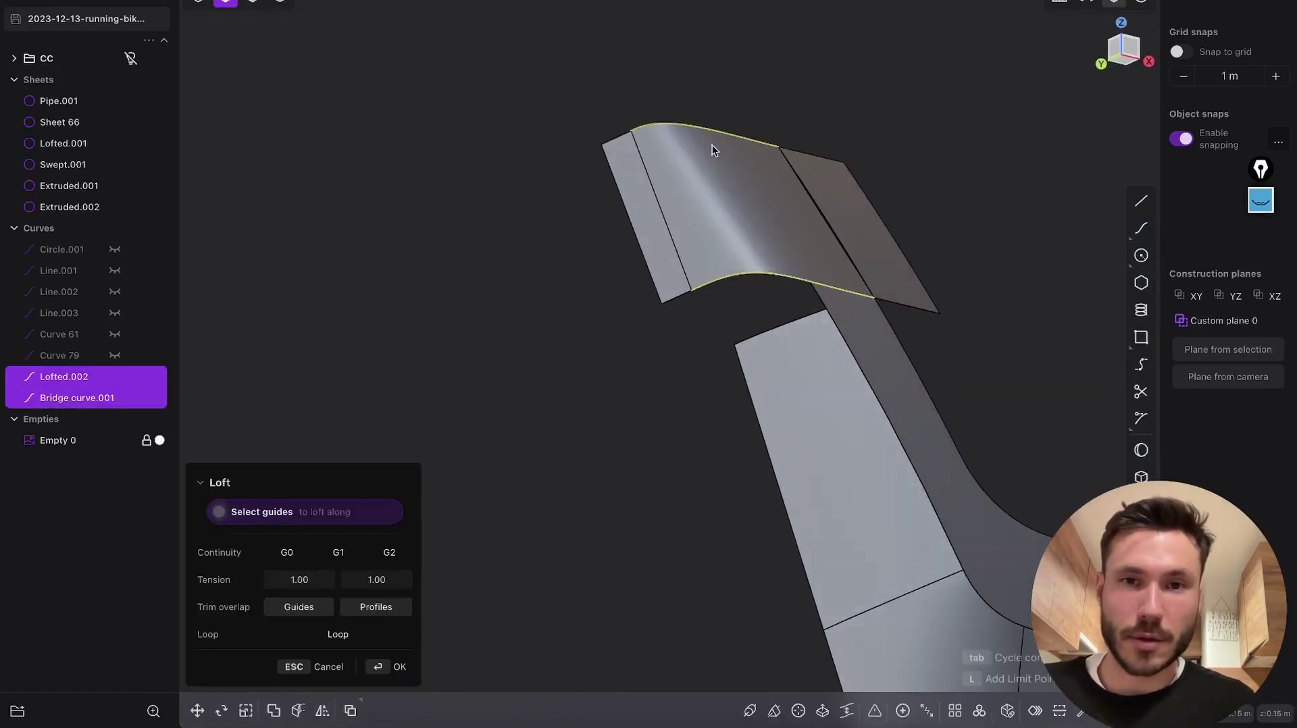
click(824, 219)
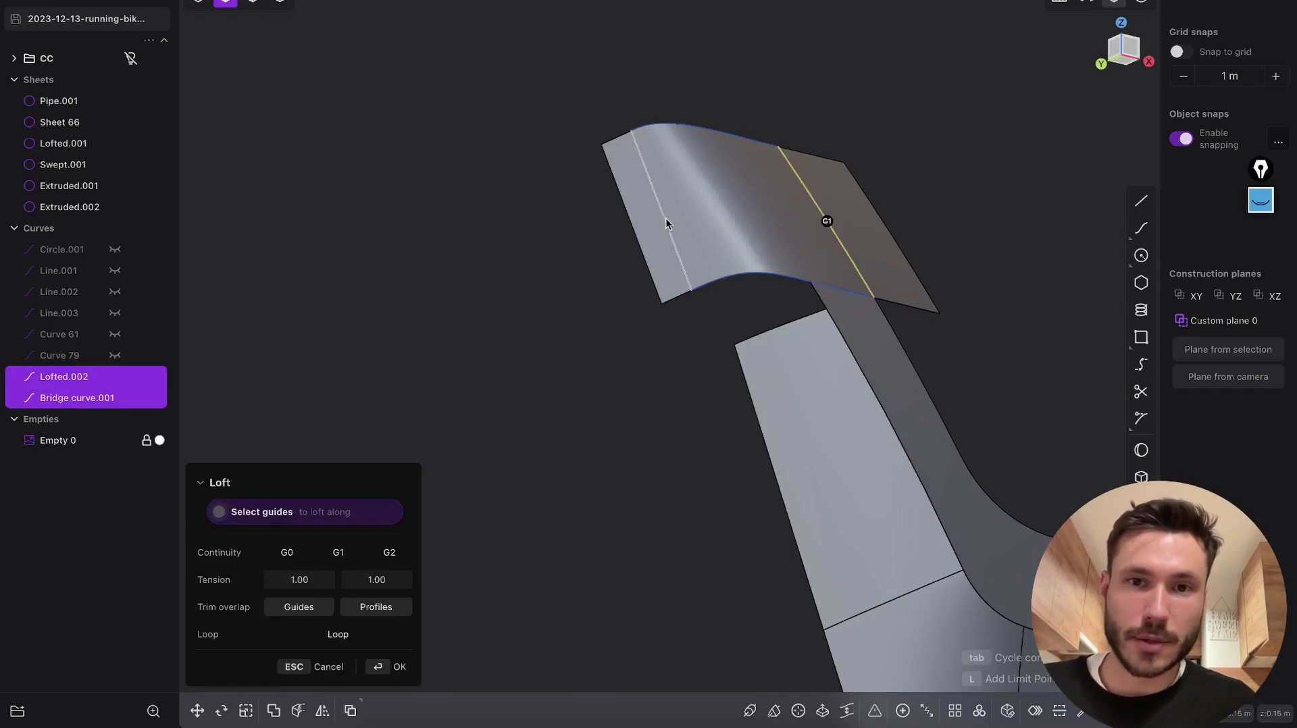
middle_drag(712, 179, 838, 228)
key(Return)
Step: Delete the two loft profile curves and the two extruded helper strips beside the new head surface
click(732, 139)
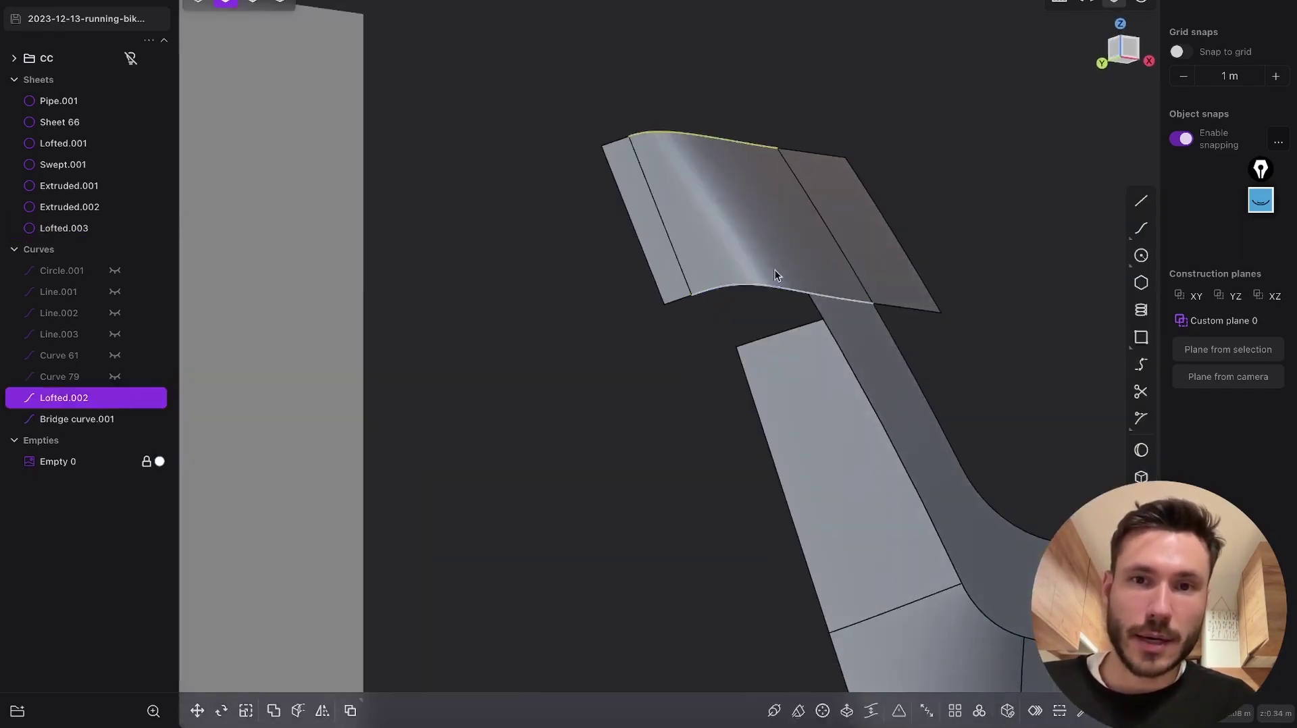
click(766, 288)
key(Delete)
click(856, 217)
key(Delete)
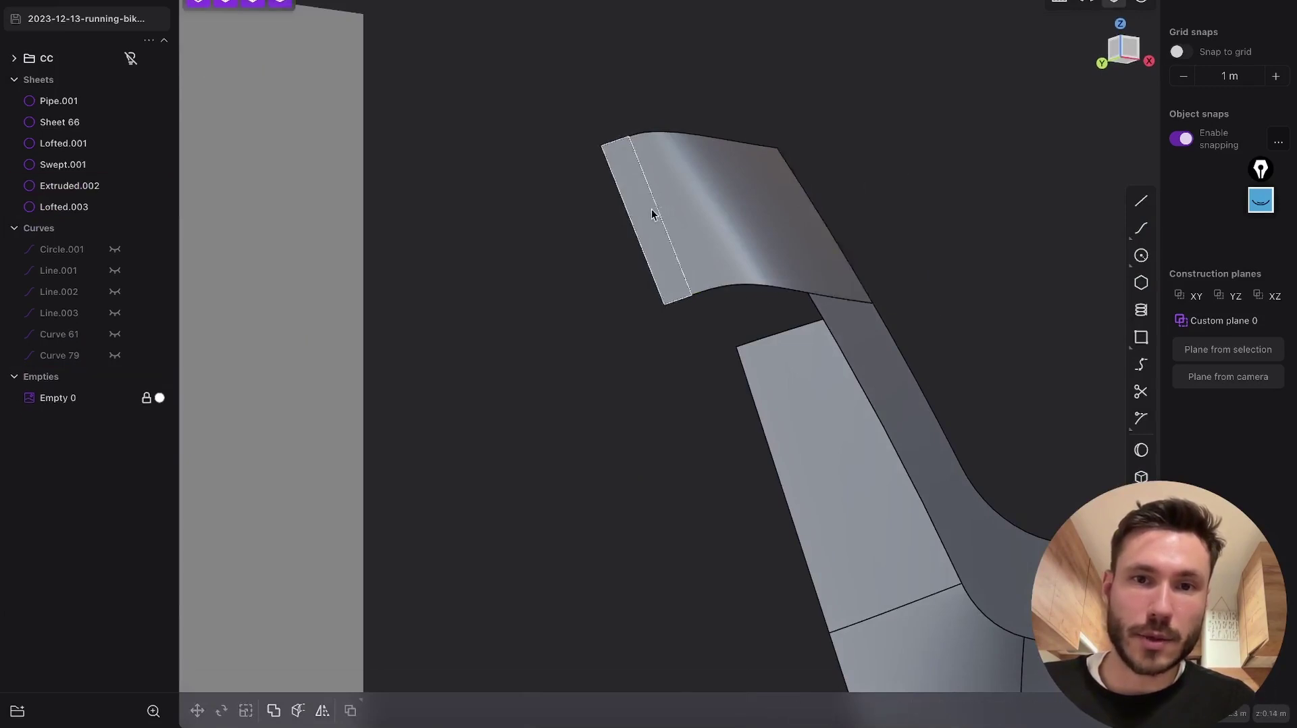
click(653, 211)
key(Delete)
Step: Examine the gap between the lofted head surface and the neck sheets, comparing them with the reference image
middle_drag(870, 275, 749, 390)
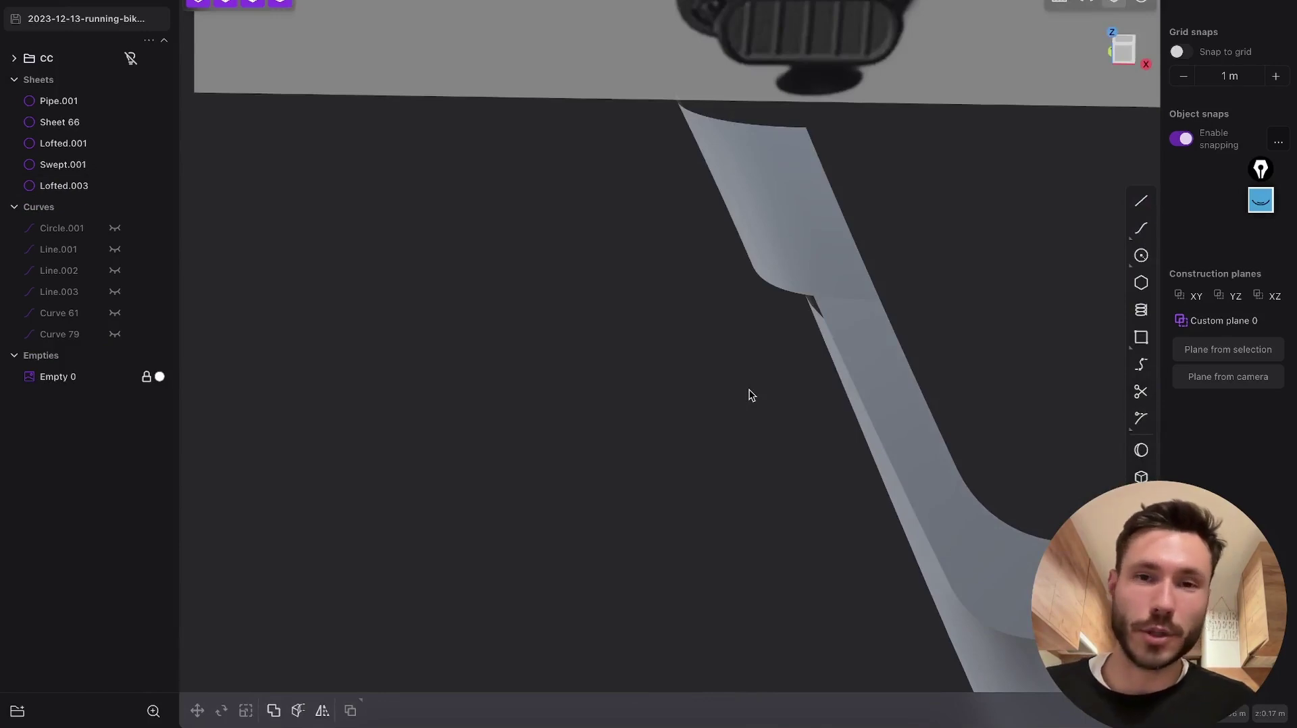
click(797, 226)
key(Delete)
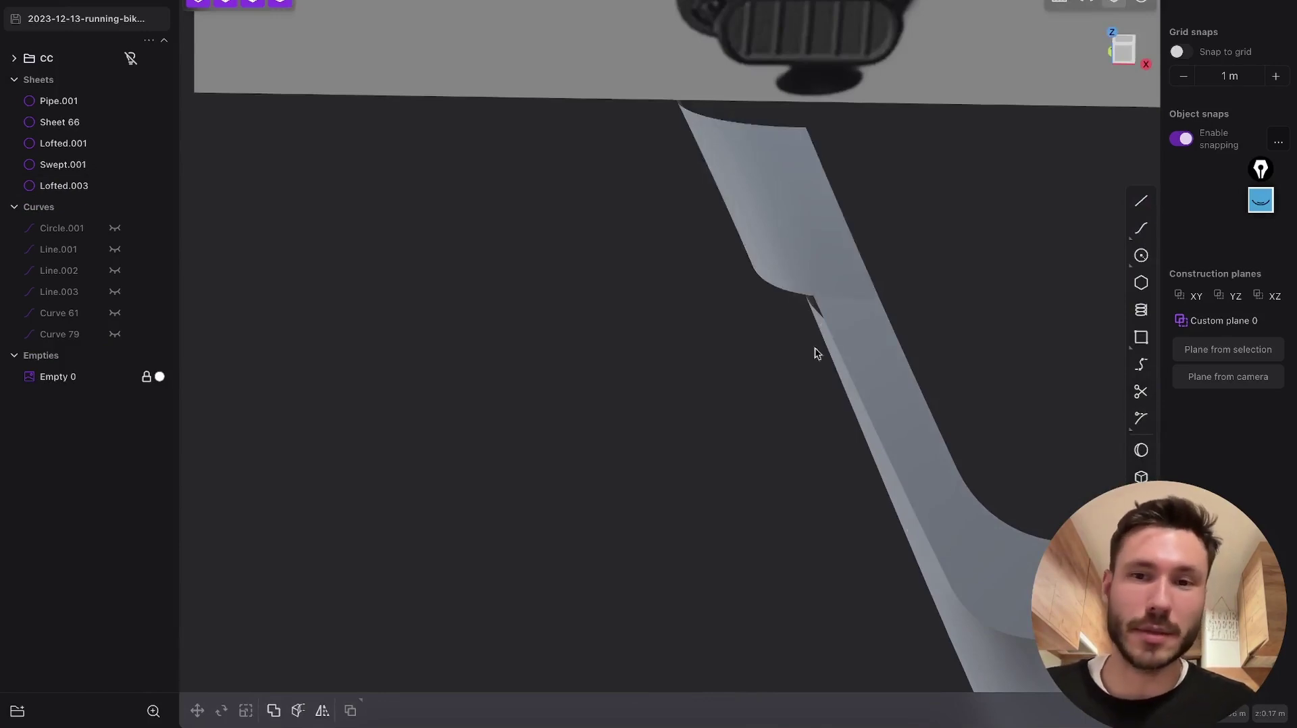
middle_drag(814, 353, 1067, 163)
click(1132, 61)
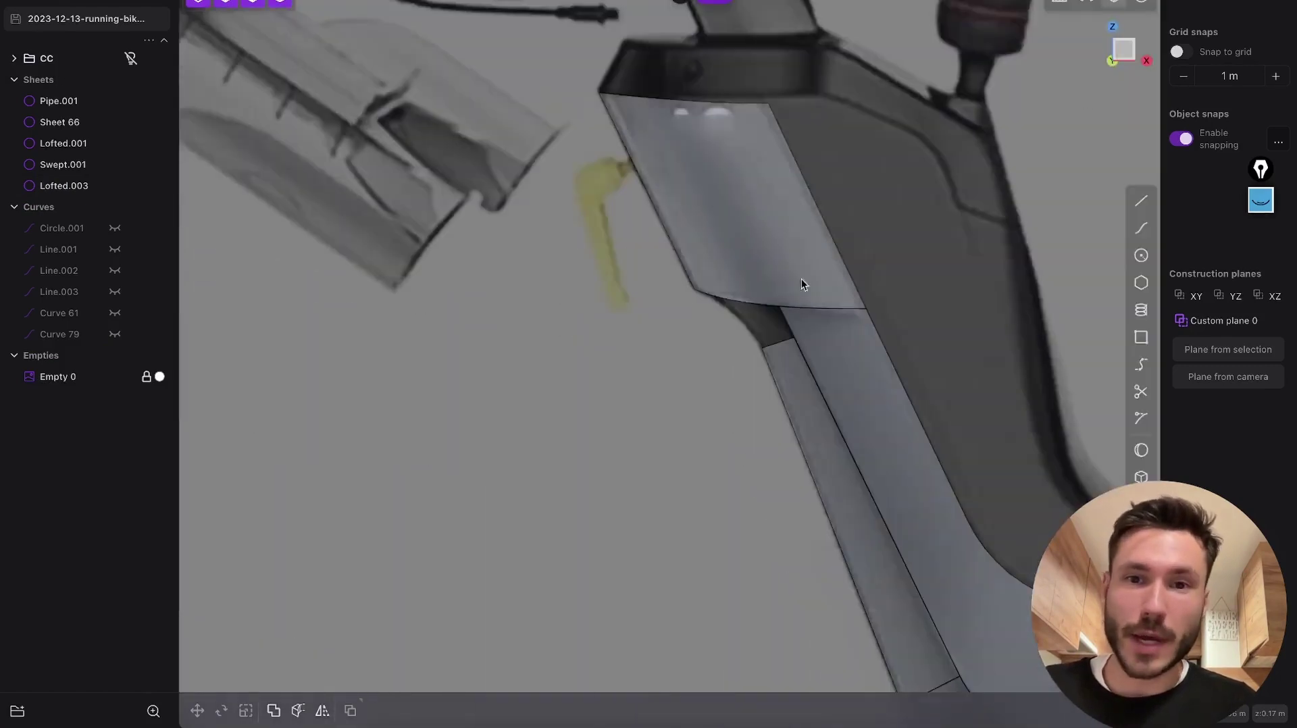
scroll(759, 318, up, 3)
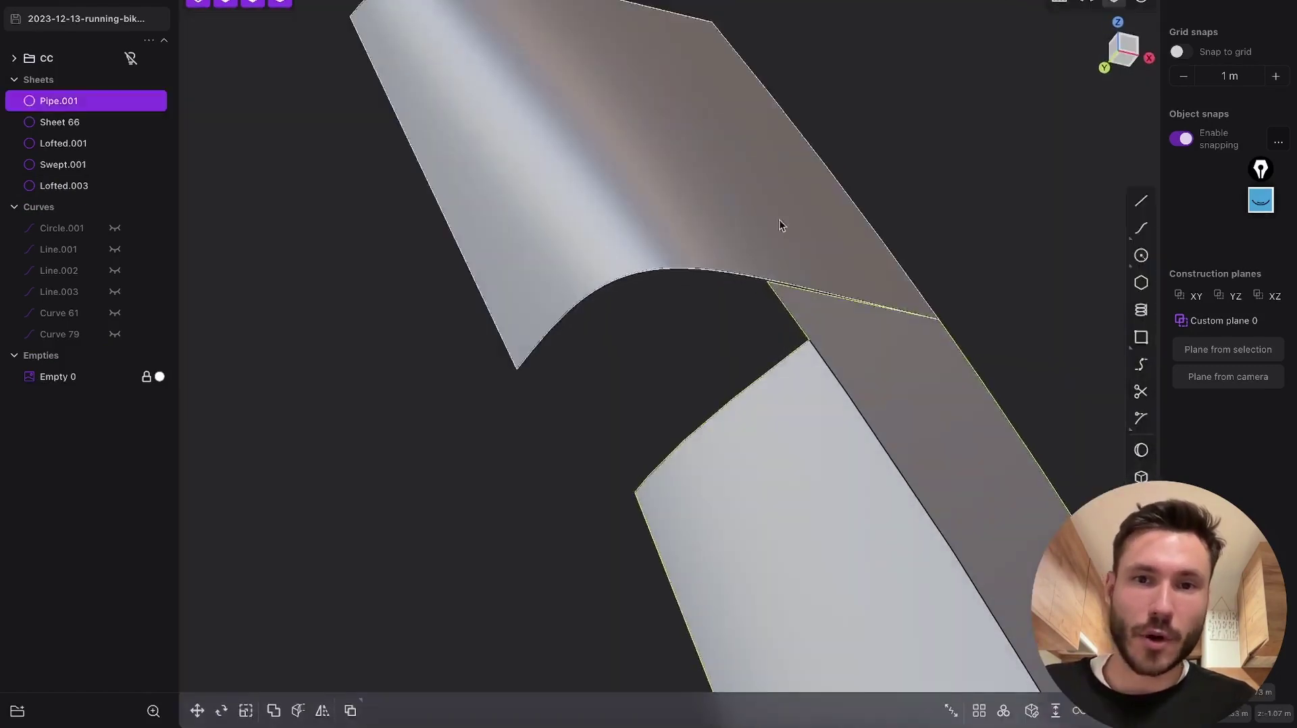
click(782, 227)
middle_drag(808, 347, 831, 298)
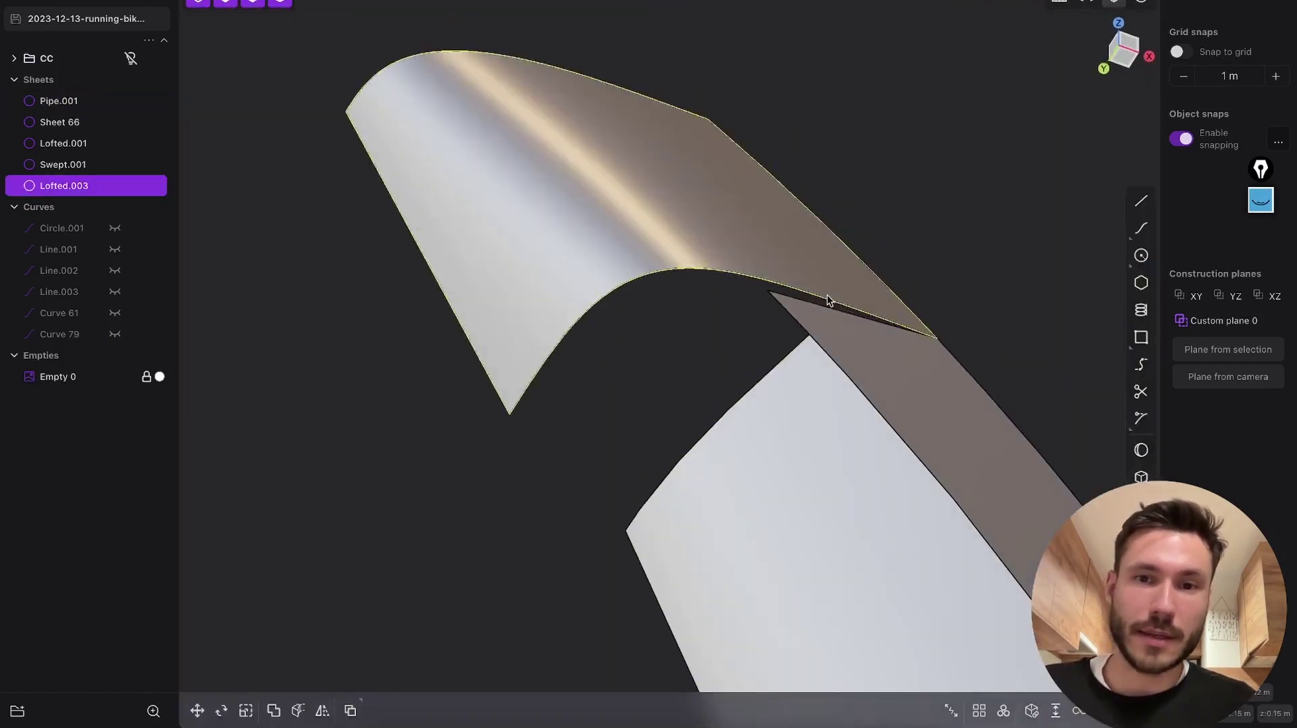
Step: Examine how the head surface, the side strip and the neck face sit relative to the rest of the bike body and the reference image
click(898, 208)
scroll(785, 281, down, 3)
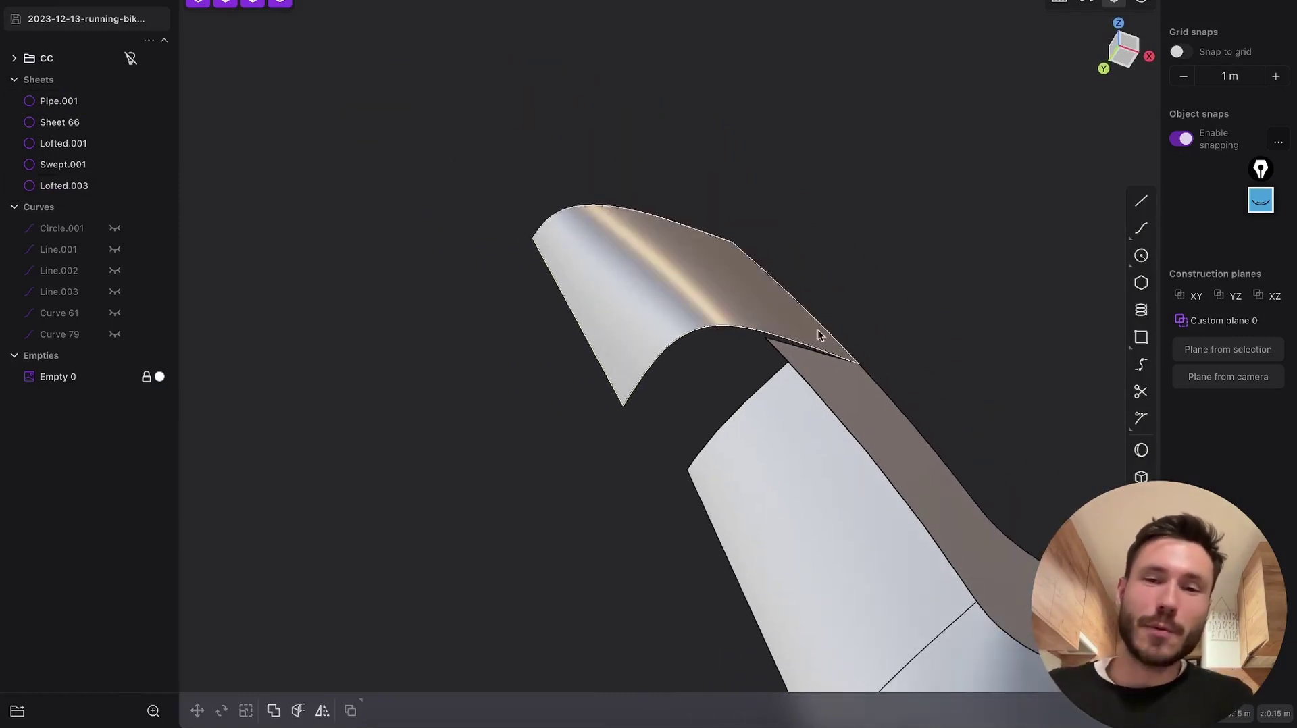
scroll(787, 275, down, 5)
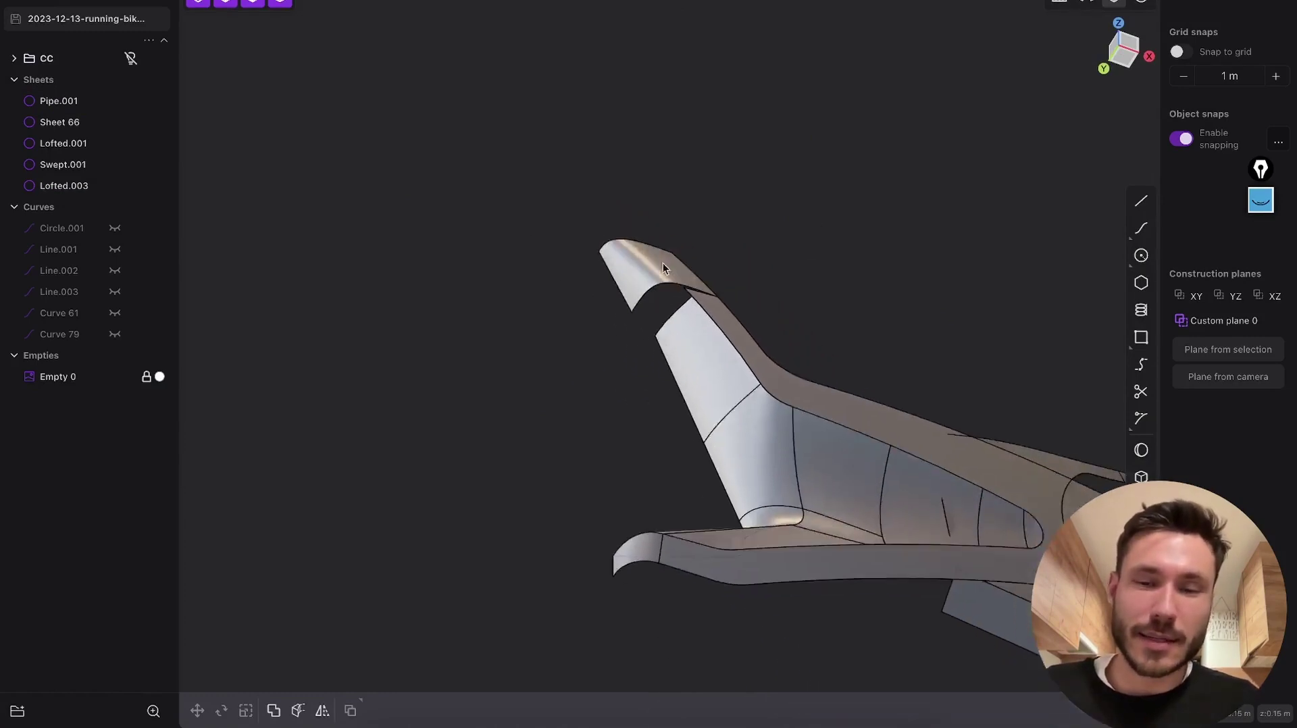
middle_drag(663, 268, 703, 450)
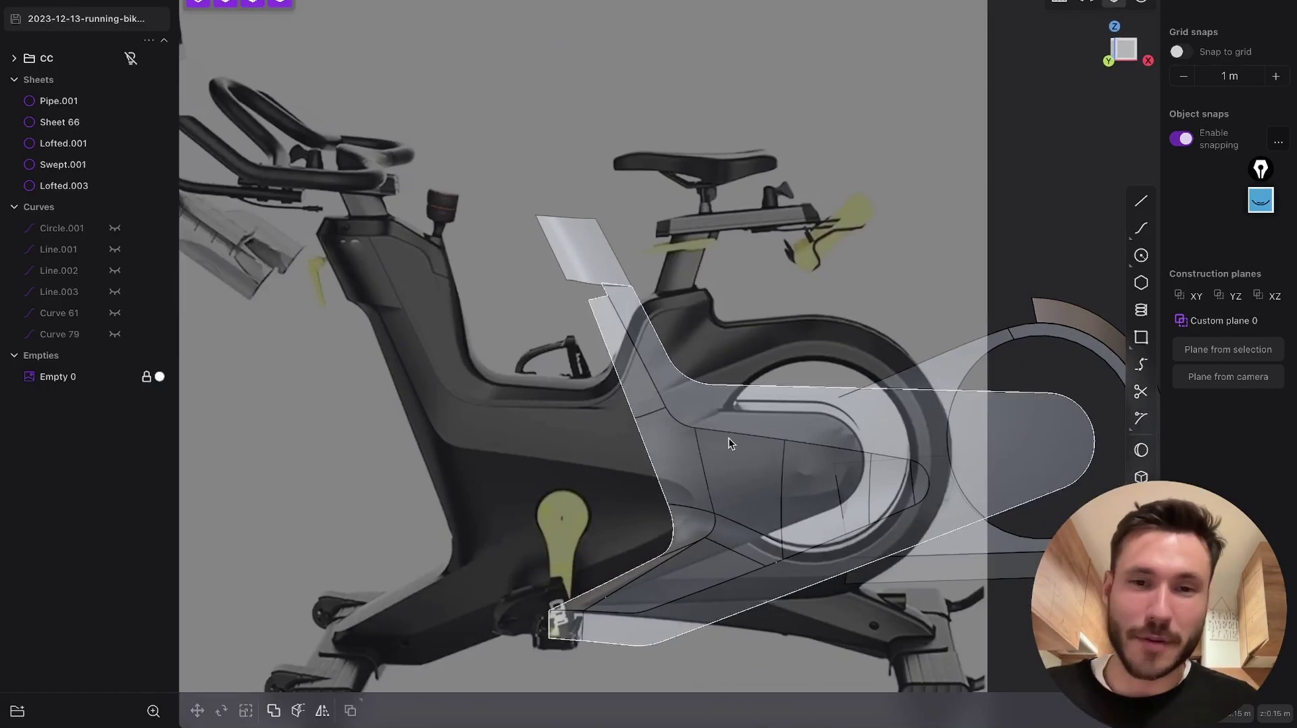
shift+middle_drag(526, 286, 712, 289)
scroll(712, 289, up, 4)
middle_drag(868, 358, 897, 312)
shift+middle_drag(889, 427, 617, 244)
key(3)
click(859, 343)
shift+middle_drag(830, 444, 719, 424)
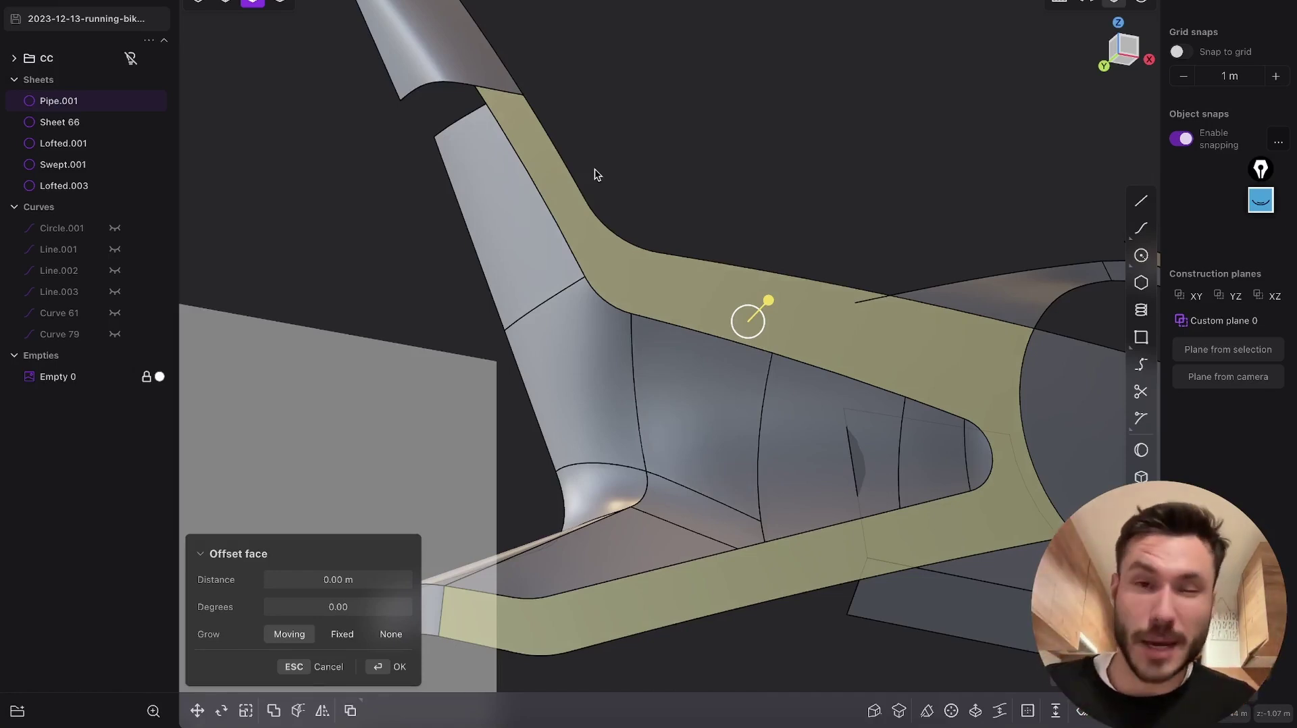
shift+middle_drag(560, 143, 721, 309)
scroll(605, 241, up, 4)
click(757, 188)
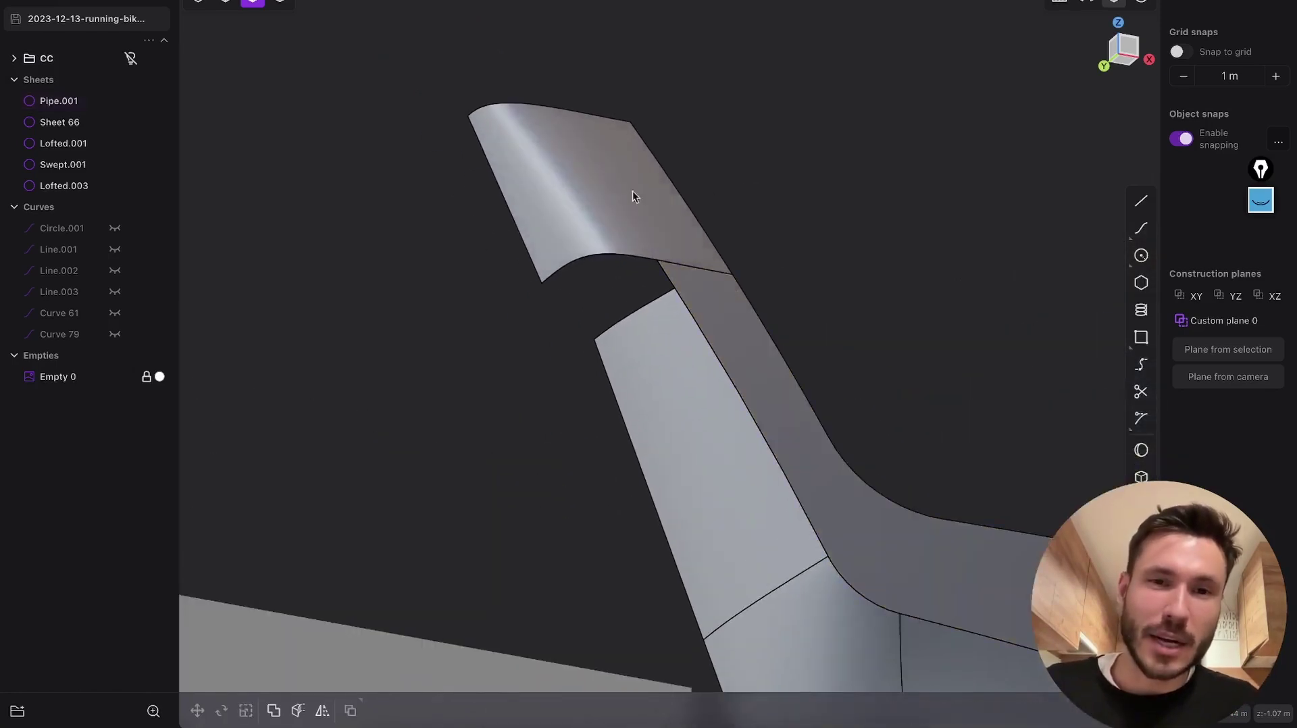
Step: Highlight the head, side strip and upper neck faces and compare their transition with the reference image in the side profile view
click(616, 184)
click(704, 319)
shift+click(670, 373)
shift+click(652, 220)
scroll(708, 199, down, 5)
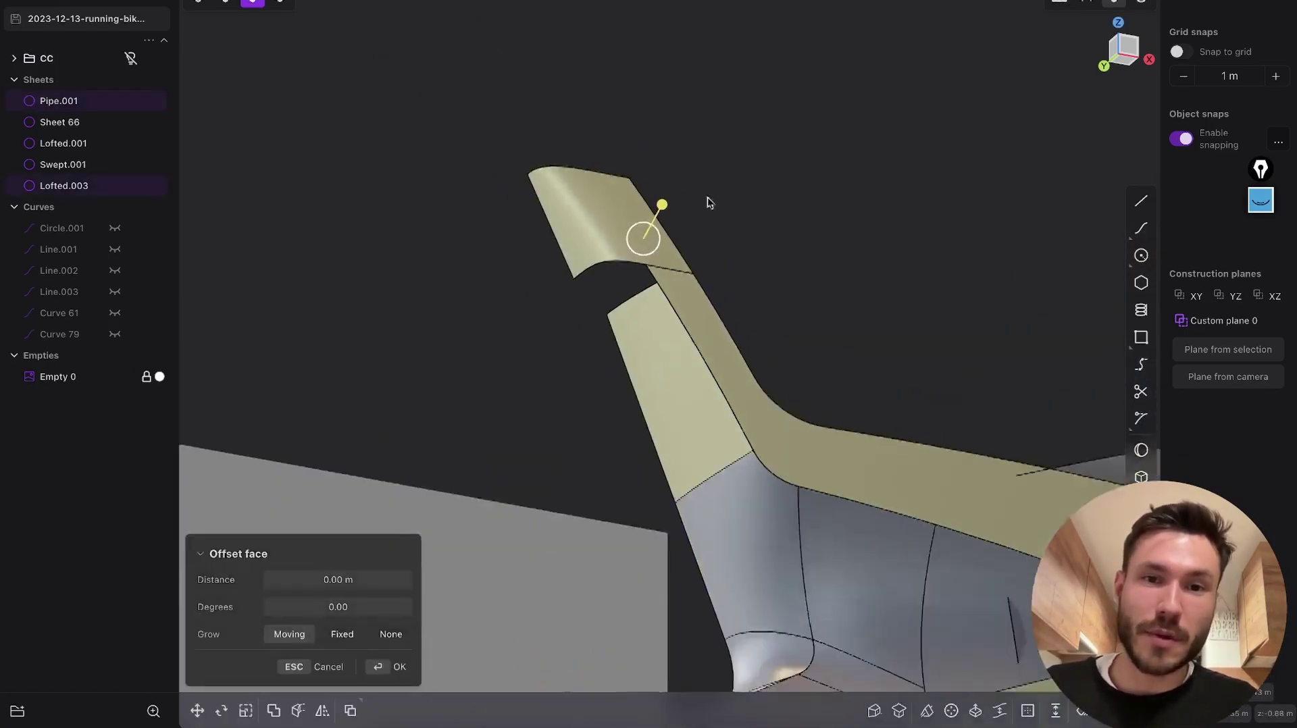
middle_drag(708, 199, 592, 315)
scroll(594, 314, up, 5)
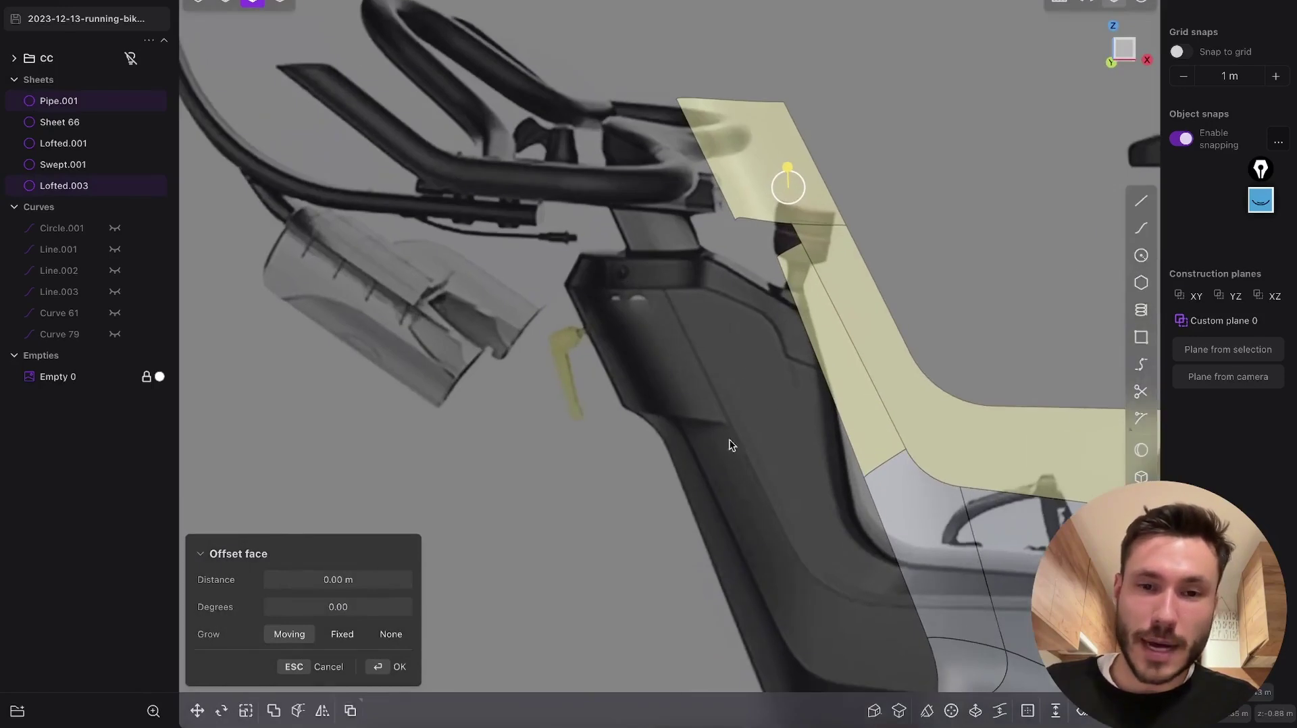
scroll(687, 488, up, 6)
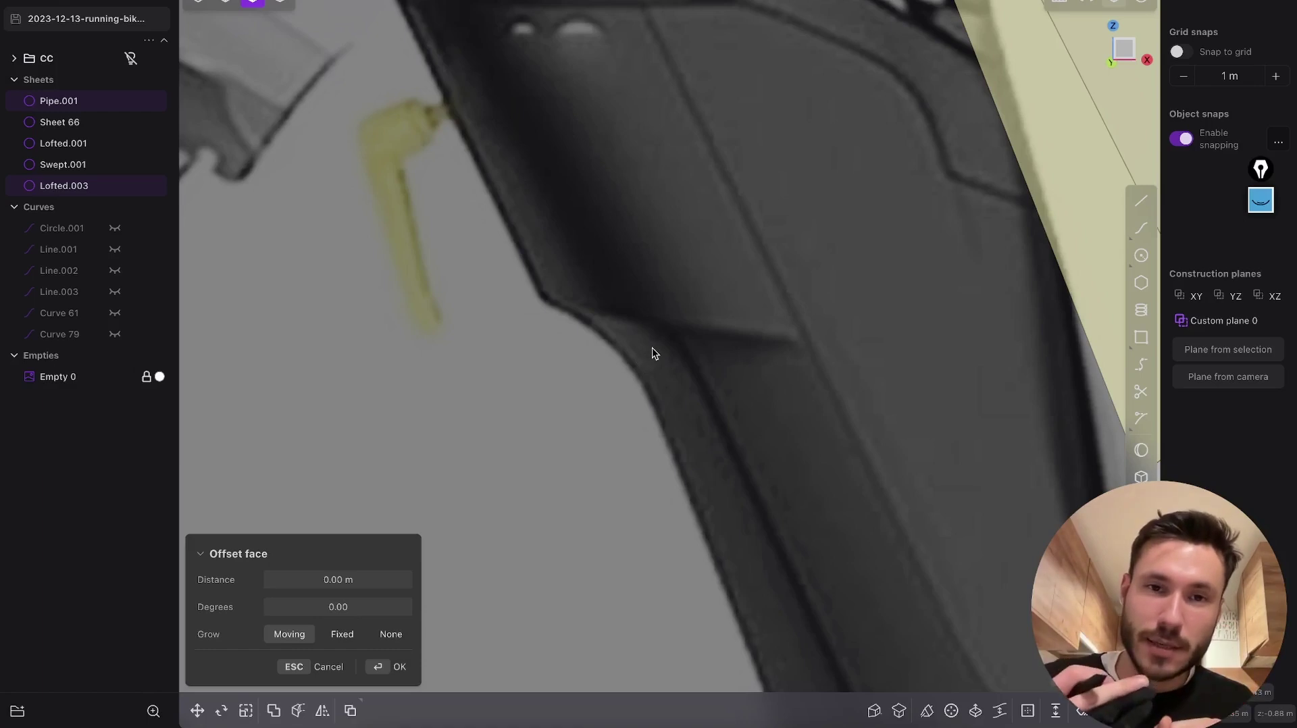
middle_drag(941, 183, 842, 153)
click(1125, 56)
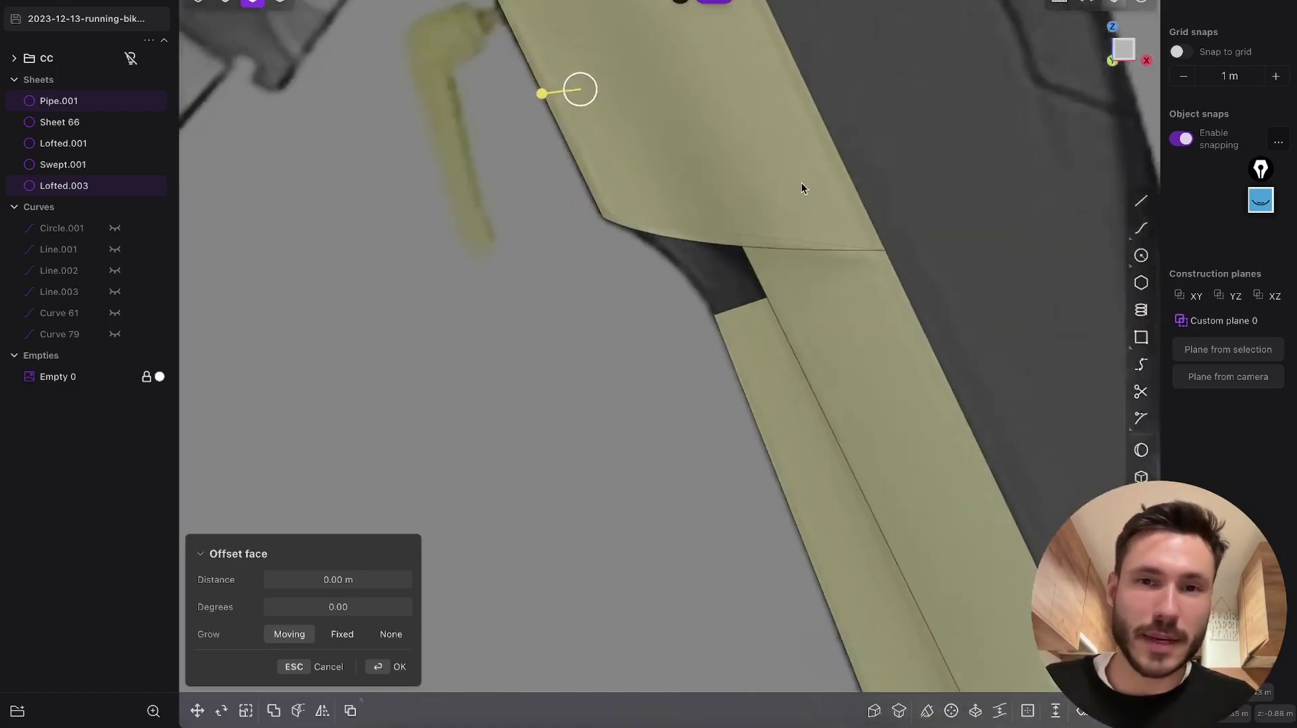
mouse_move(790, 251)
shift+middle_down()
mouse_move(780, 301)
mouse_move(805, 245)
shift+middle_up()
scroll(808, 241, down, 3)
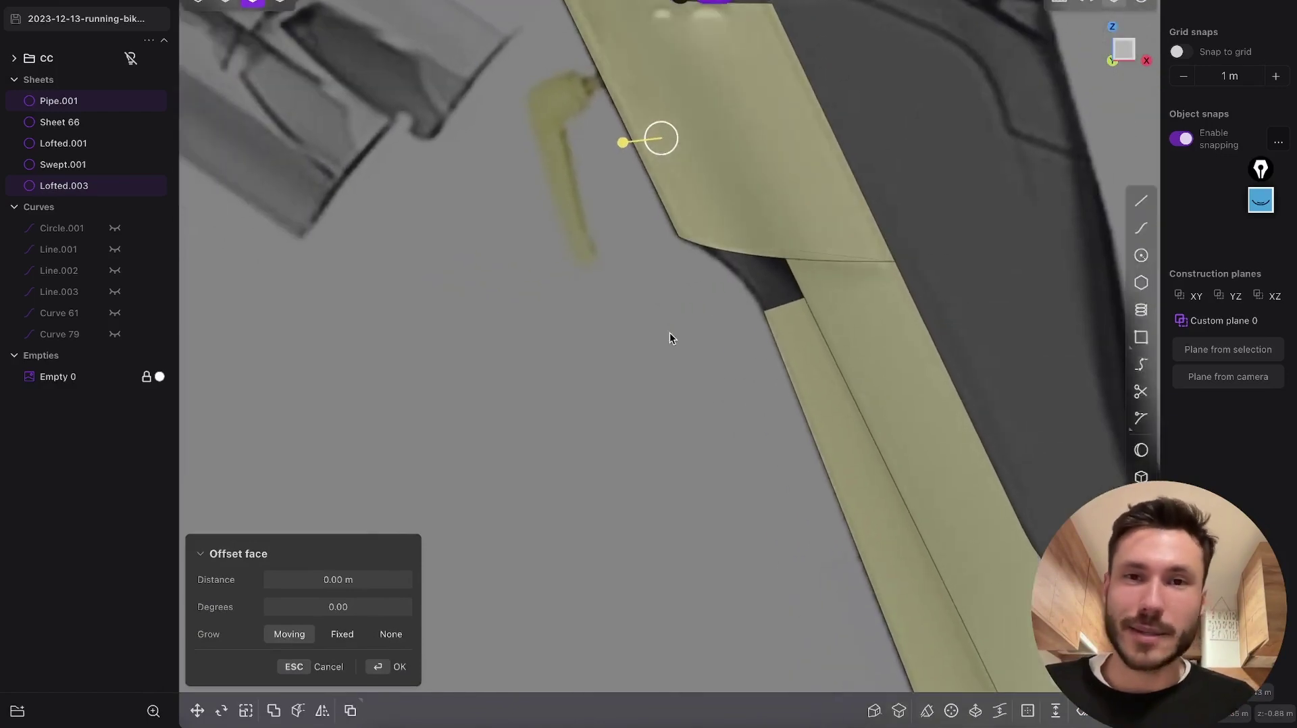
scroll(795, 282, up, 5)
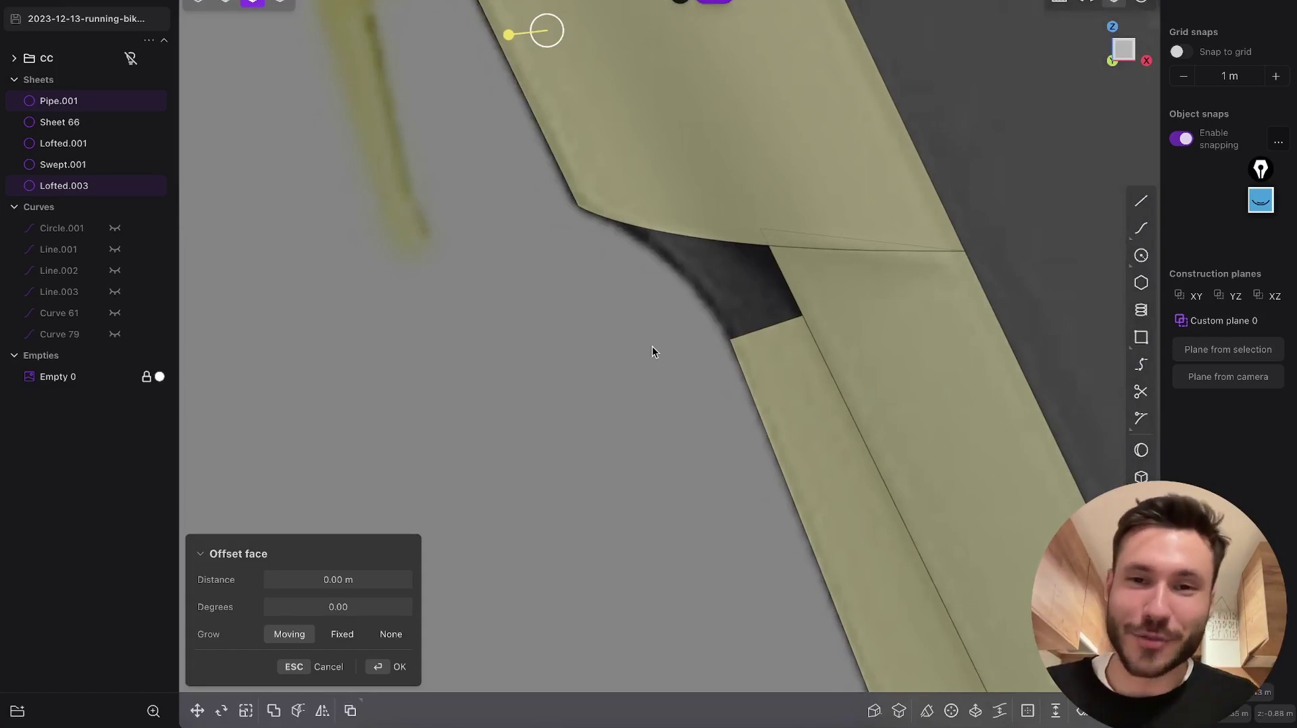
middle_drag(718, 185, 734, 132)
click(1129, 45)
middle_drag(776, 208, 520, 255)
Step: Mark the neck's surface flow into the head's lower edge on the reference image with yellow annotation strokes, and clear them
key(ctrl+alt+a)
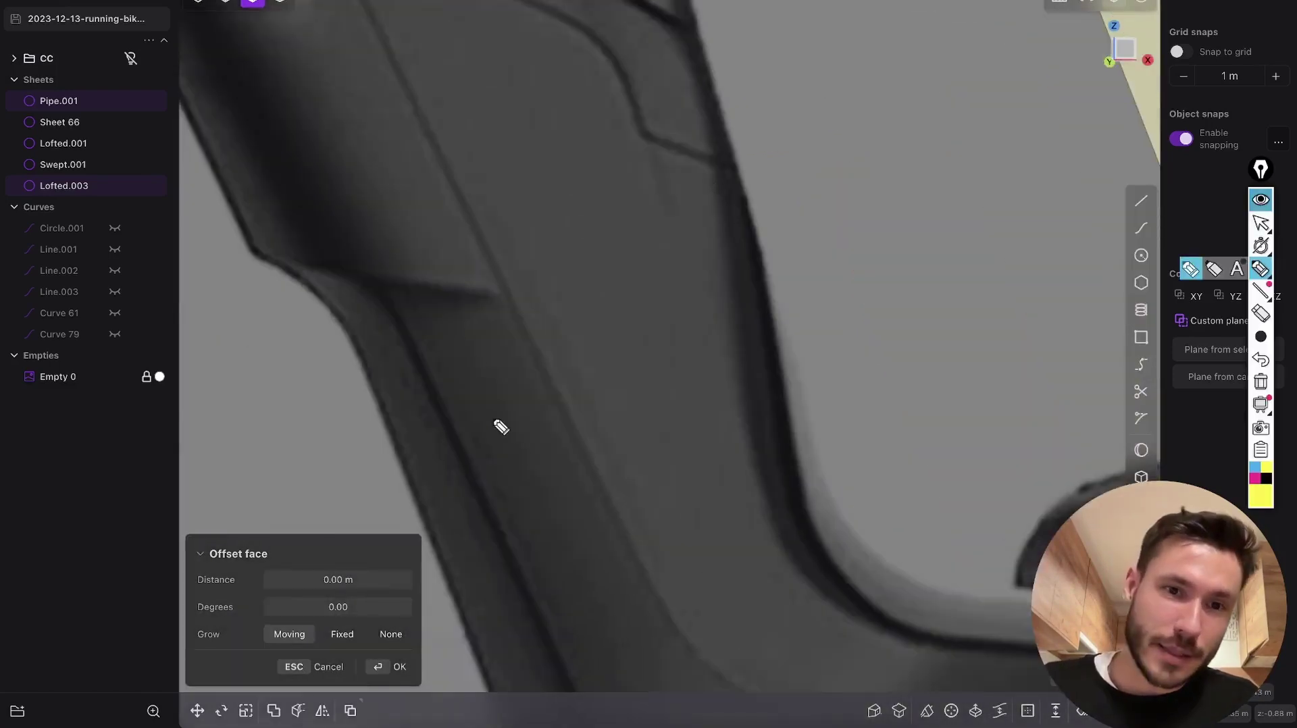
drag(497, 457, 553, 420)
drag(469, 433, 545, 392)
mouse_move(450, 405)
mouse_down()
mouse_move(521, 365)
mouse_move(411, 294)
mouse_move(430, 292)
mouse_up()
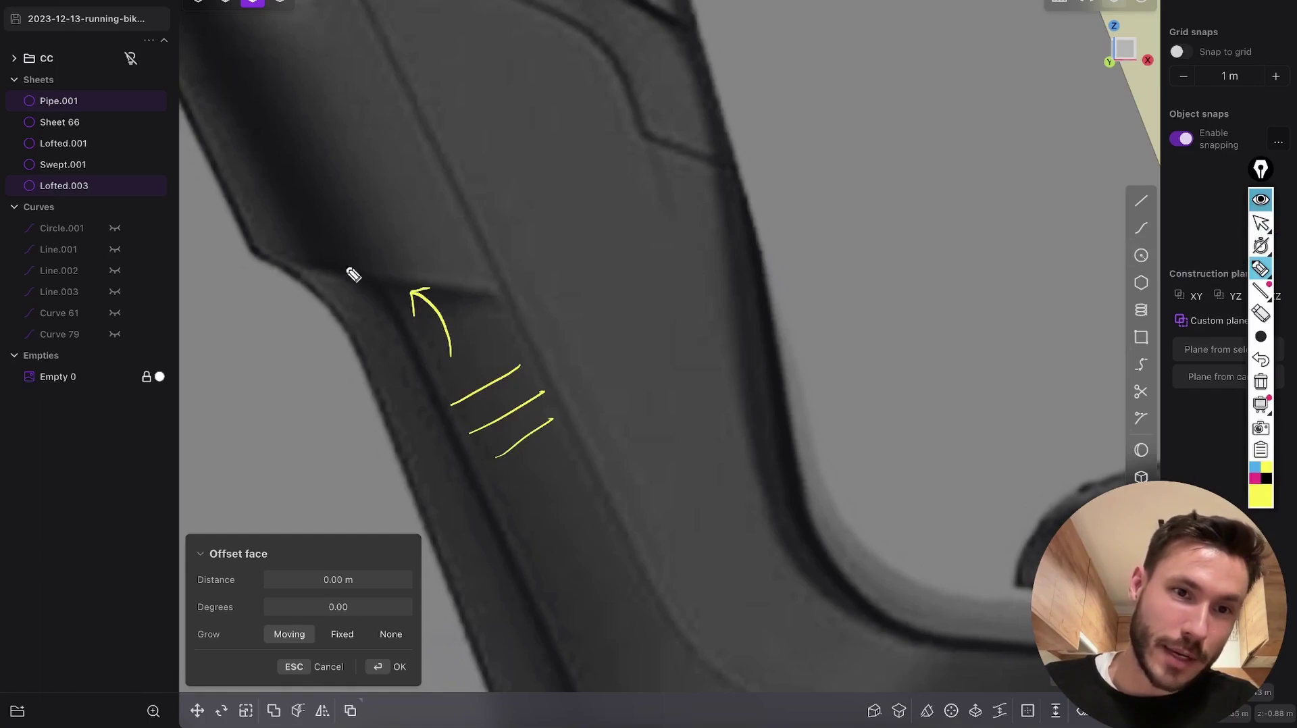
drag(322, 266, 480, 291)
mouse_move(484, 337)
mouse_down()
mouse_move(459, 301)
mouse_move(480, 290)
mouse_up()
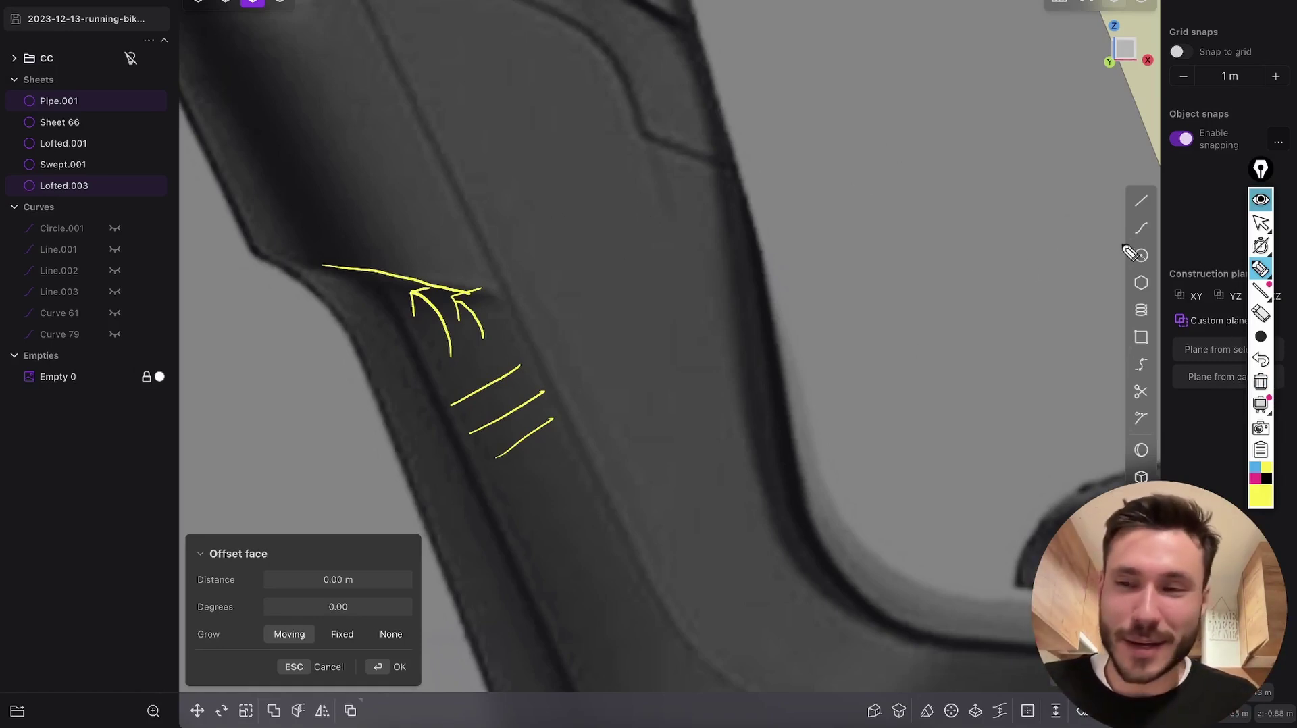
click(1260, 382)
click(1262, 228)
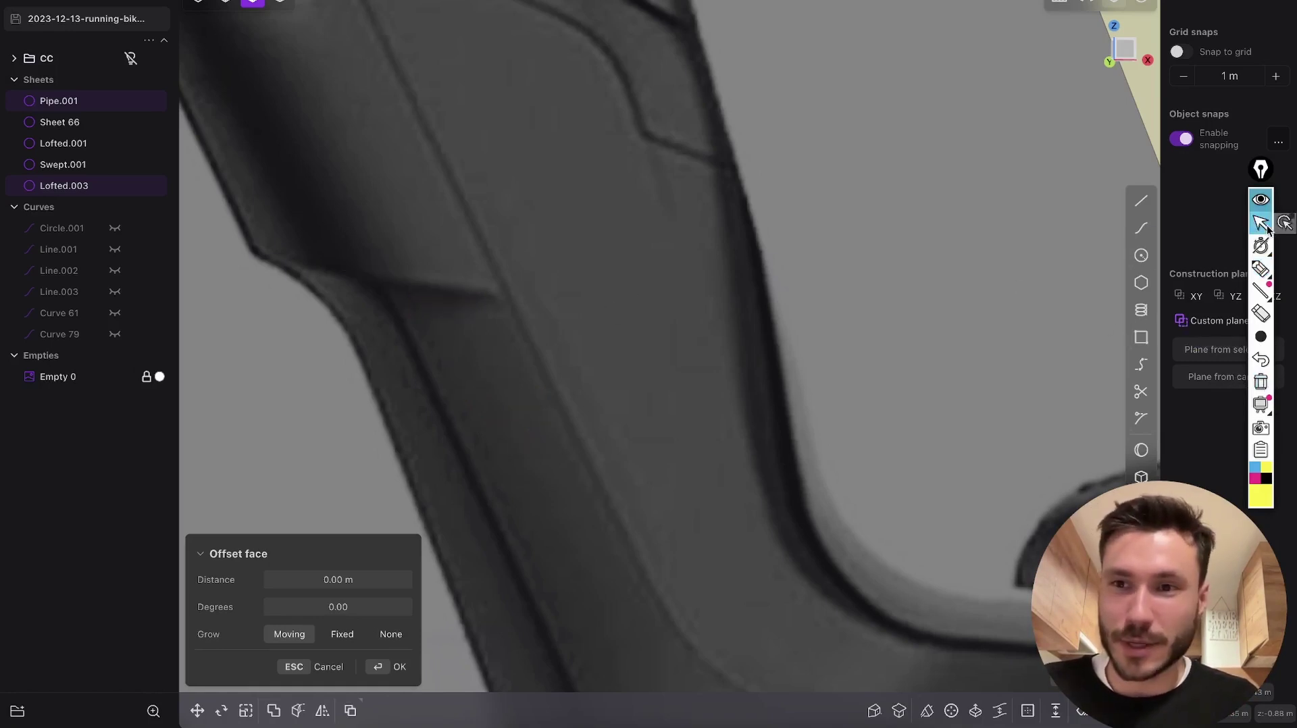
Step: Inspect the gap below the head surface against the reference image and check how the side strip's upper end meets the head
scroll(590, 314, down, 5)
scroll(950, 189, down, 1)
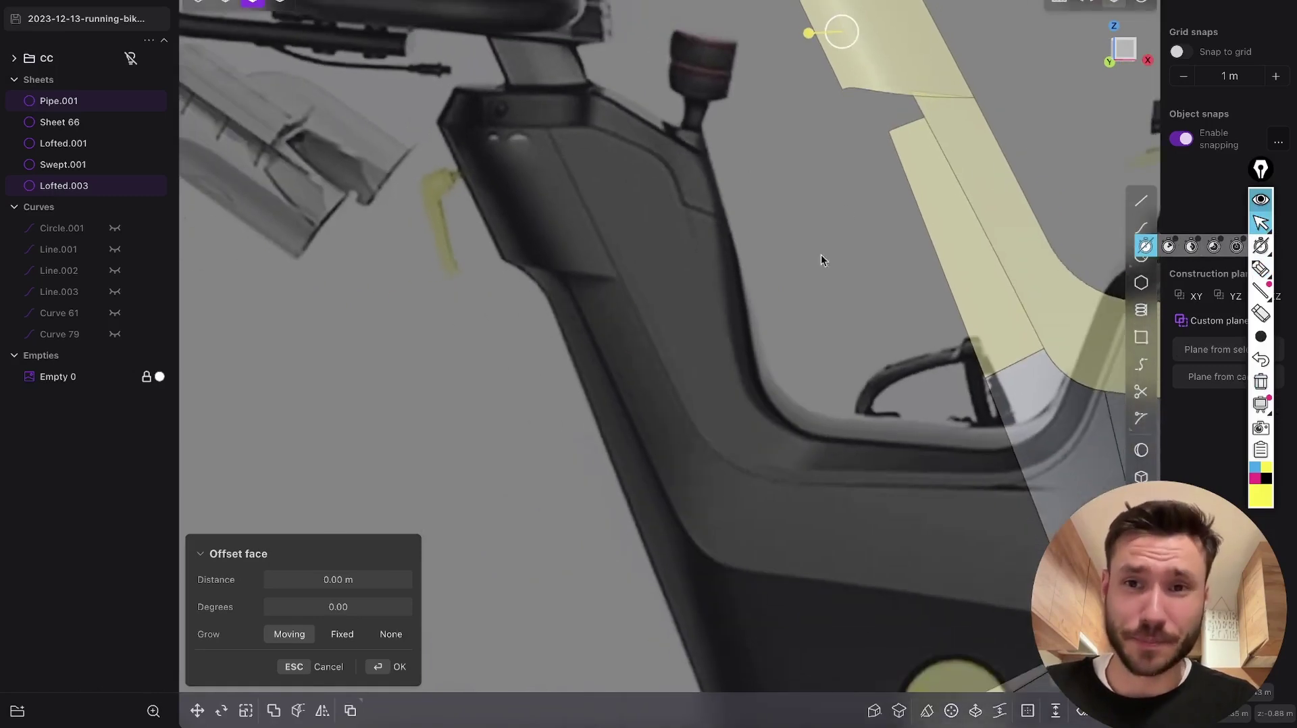
key(Escape)
shift+middle_drag(1007, 150, 889, 208)
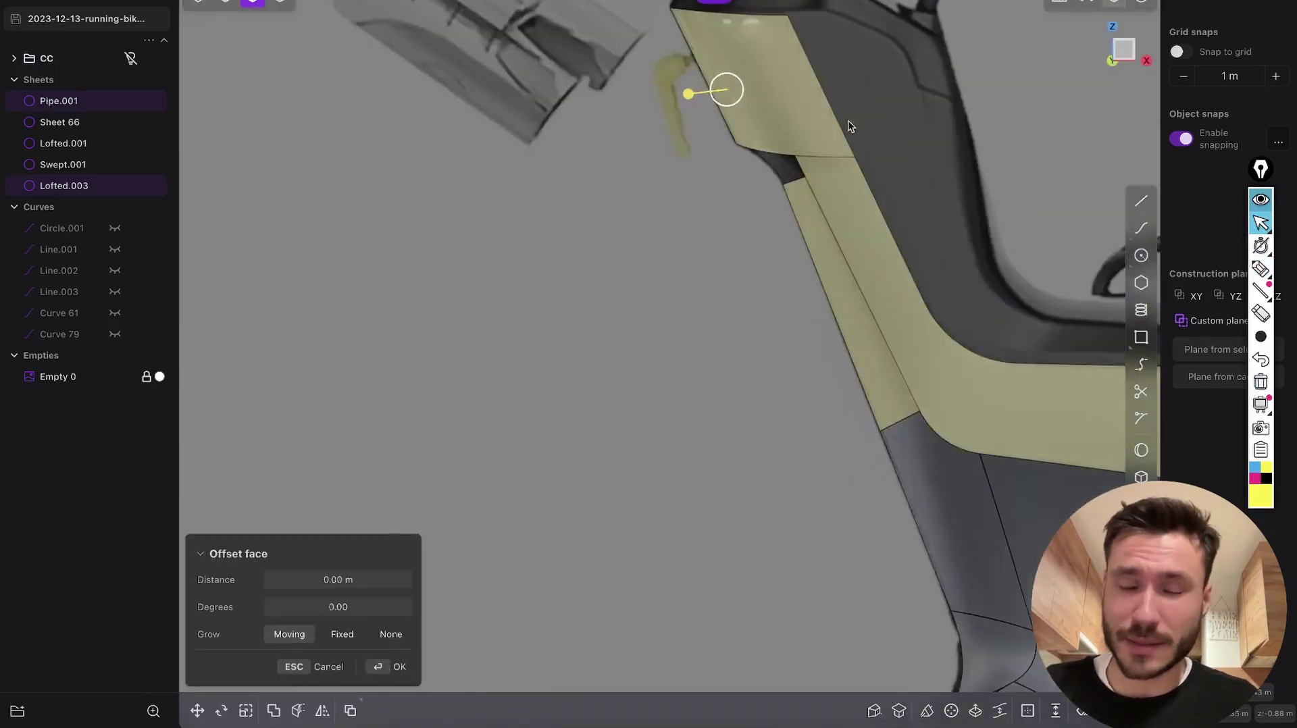
scroll(762, 182, up, 5)
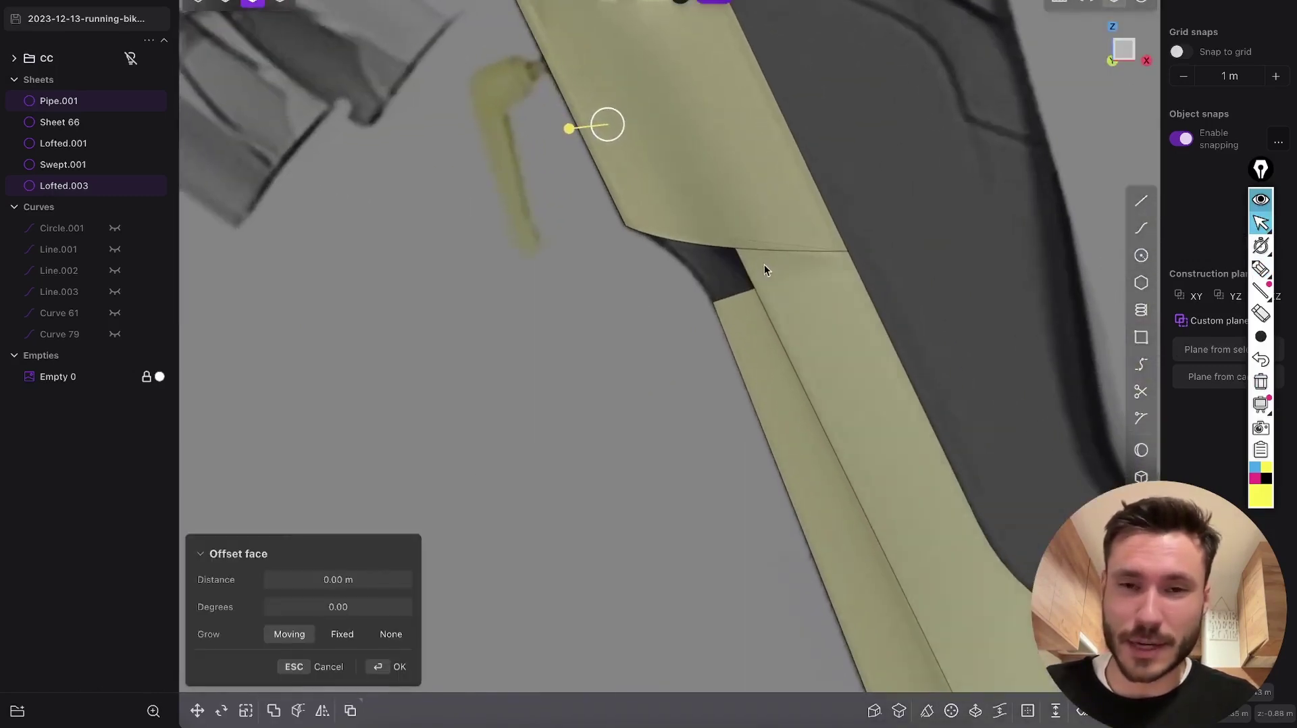
scroll(743, 237, up, 2)
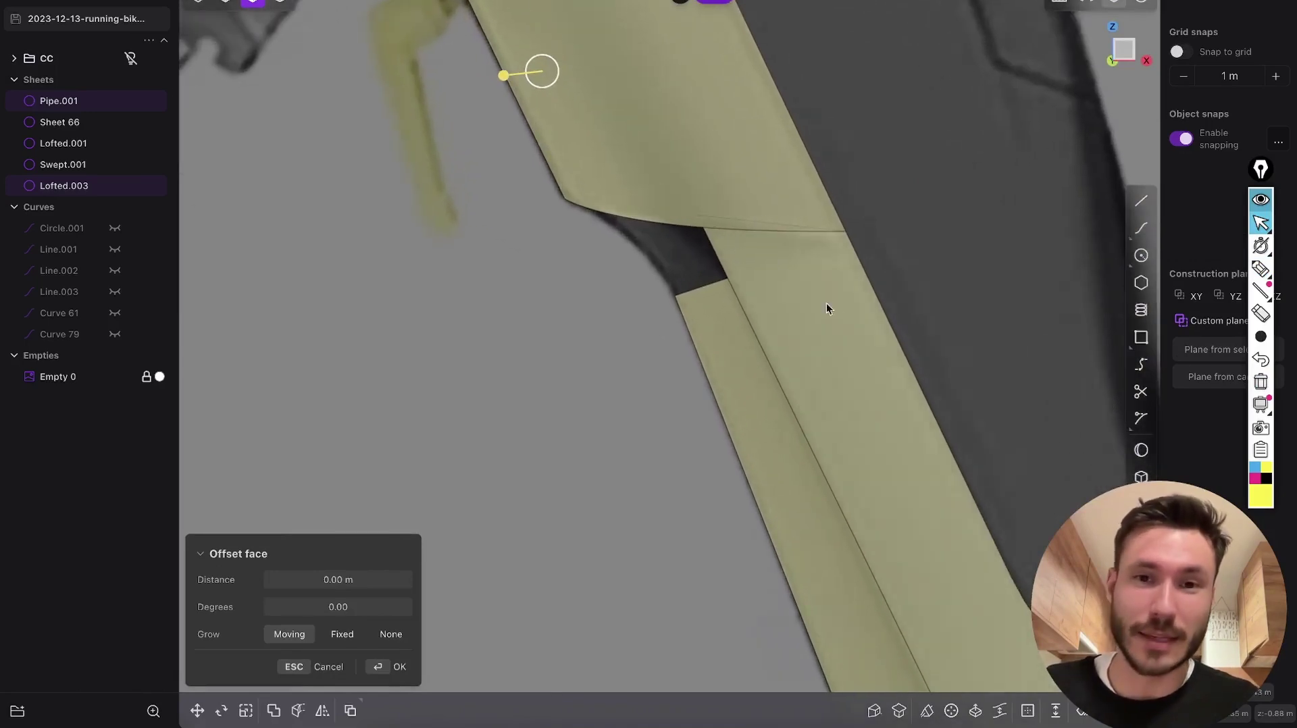
scroll(736, 277, up, 2)
click(885, 198)
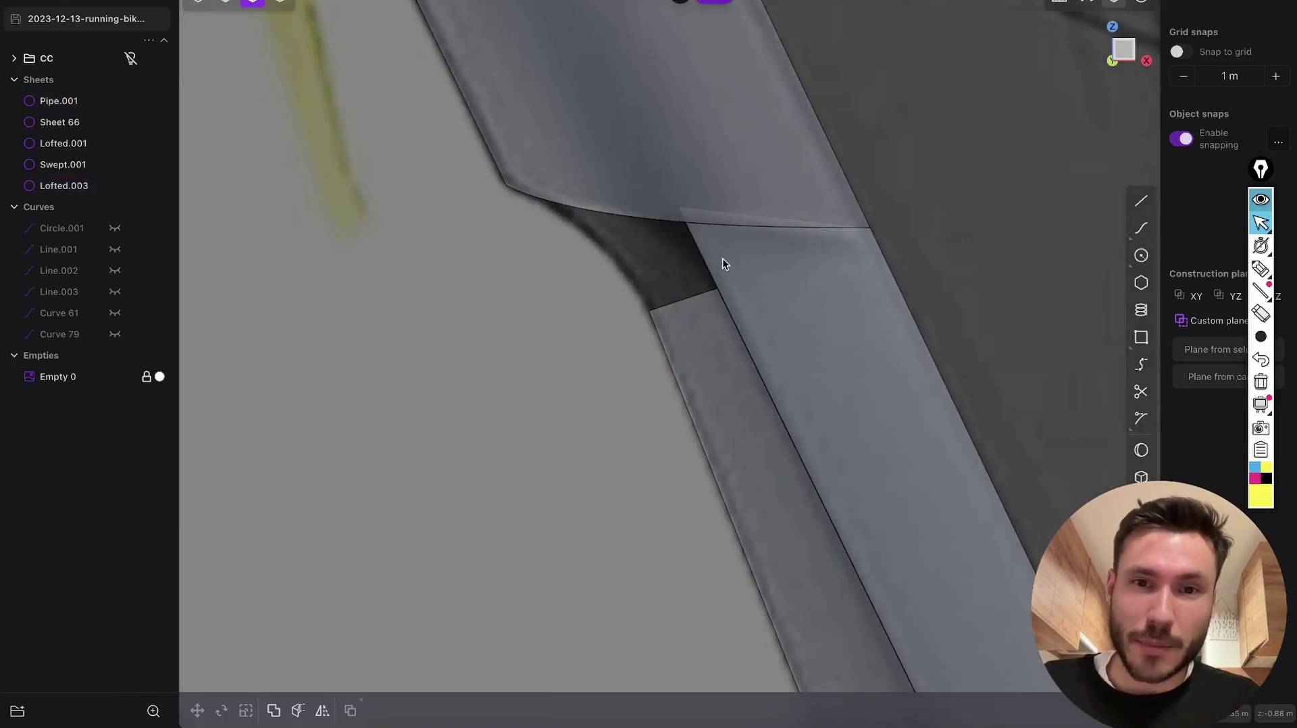
click(738, 254)
middle_drag(730, 175, 783, 114)
shift+click(749, 170)
middle_drag(731, 226, 791, 286)
mouse_move(750, 242)
middle_down()
mouse_move(764, 293)
mouse_move(755, 244)
middle_up()
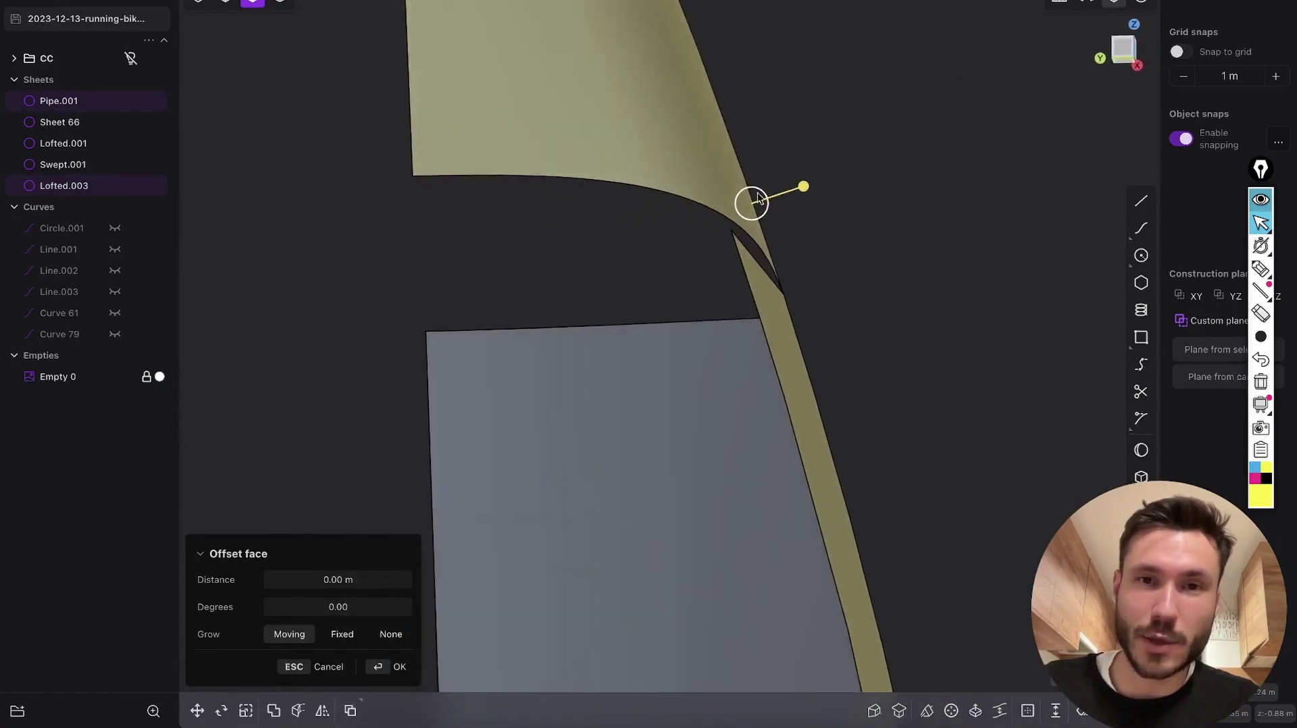
middle_drag(782, 296, 1063, 130)
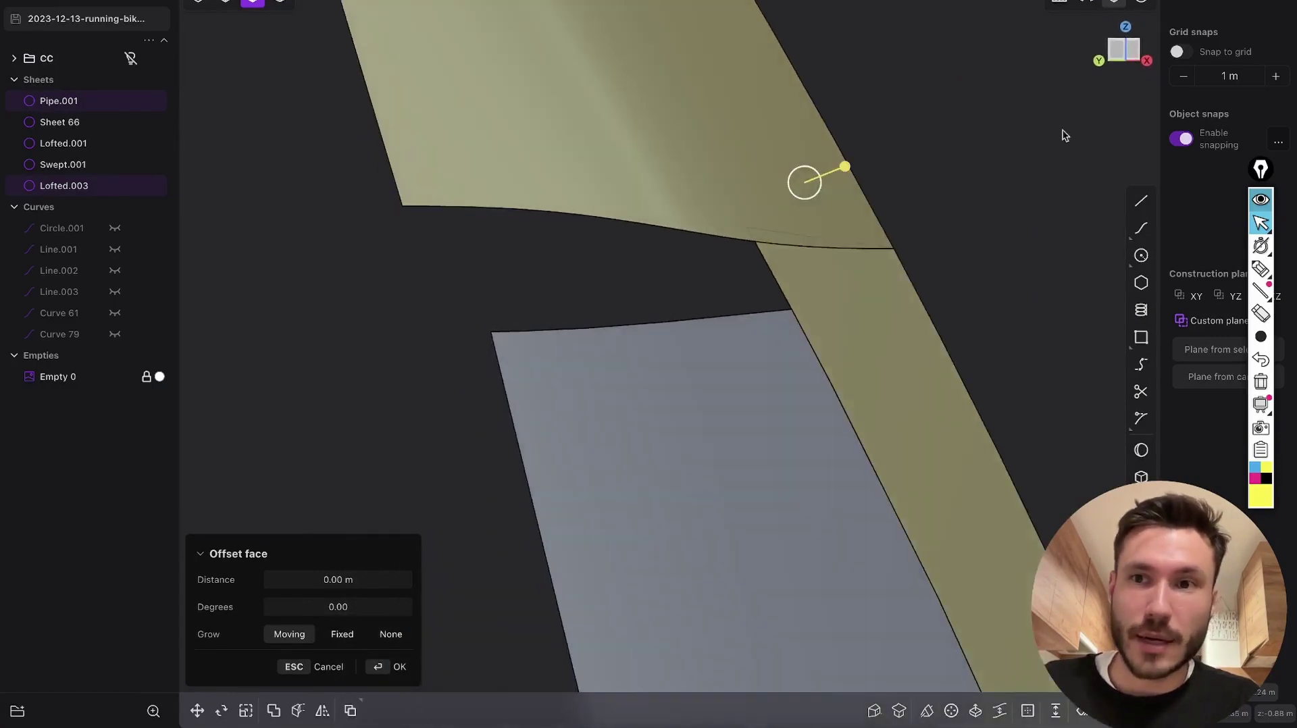
Step: Draw a straight line across the side strip from the head surface's lower outer corner to the upper inner corner of the neck face
click(1137, 52)
scroll(865, 226, up, 3)
key(shift+a)
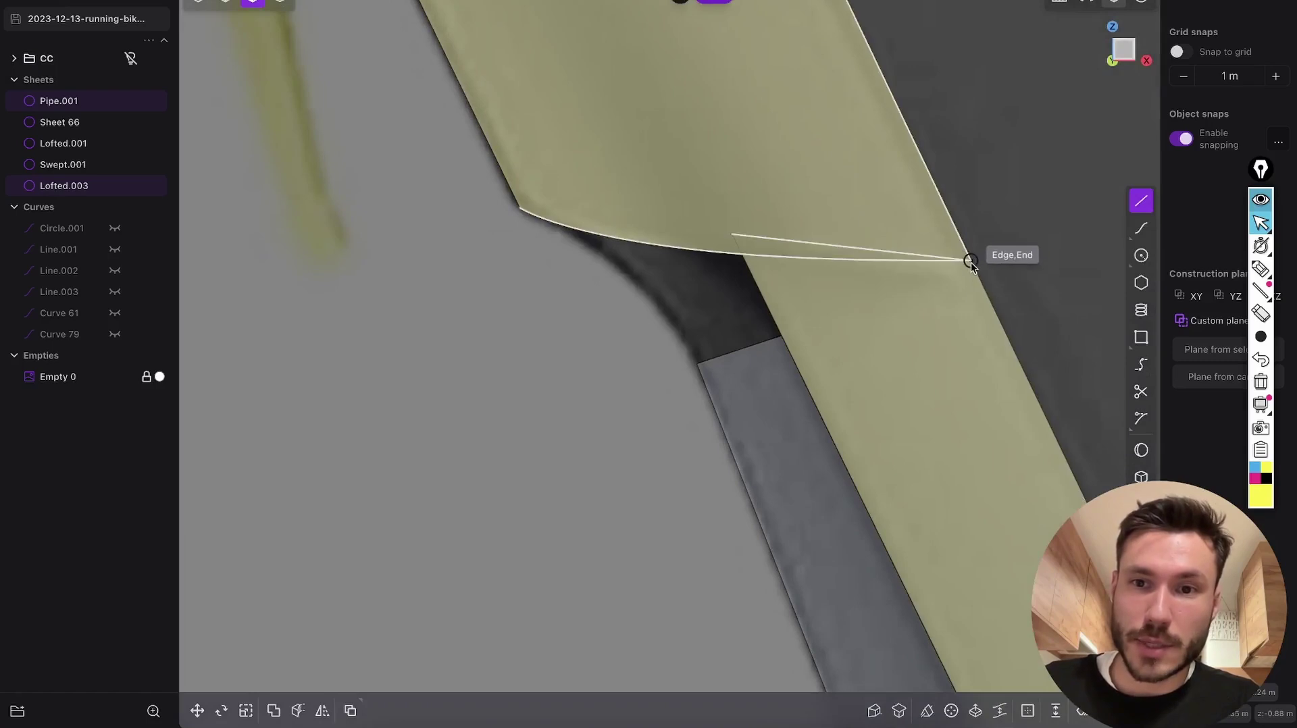
click(971, 262)
click(781, 337)
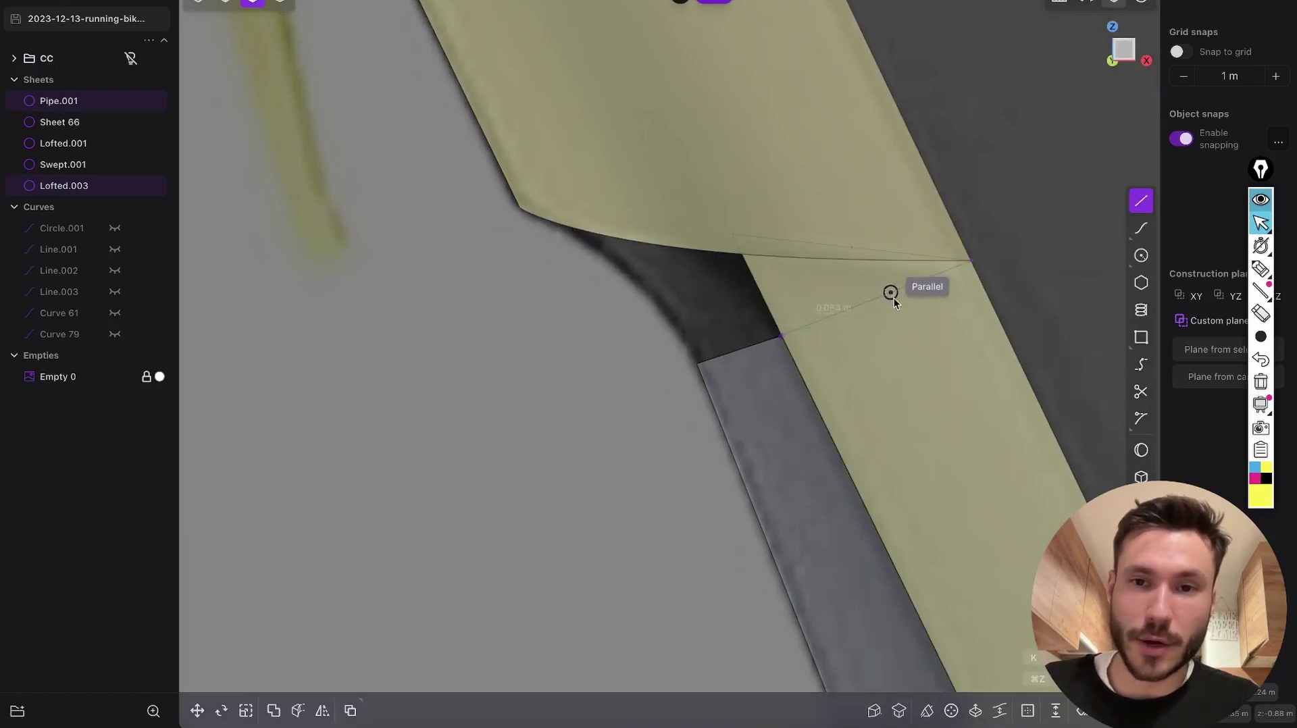
right_click(925, 339)
Step: Cut the side strip's sheet with the diagonal line below the head surface
shift+middle_drag(881, 294, 706, 314)
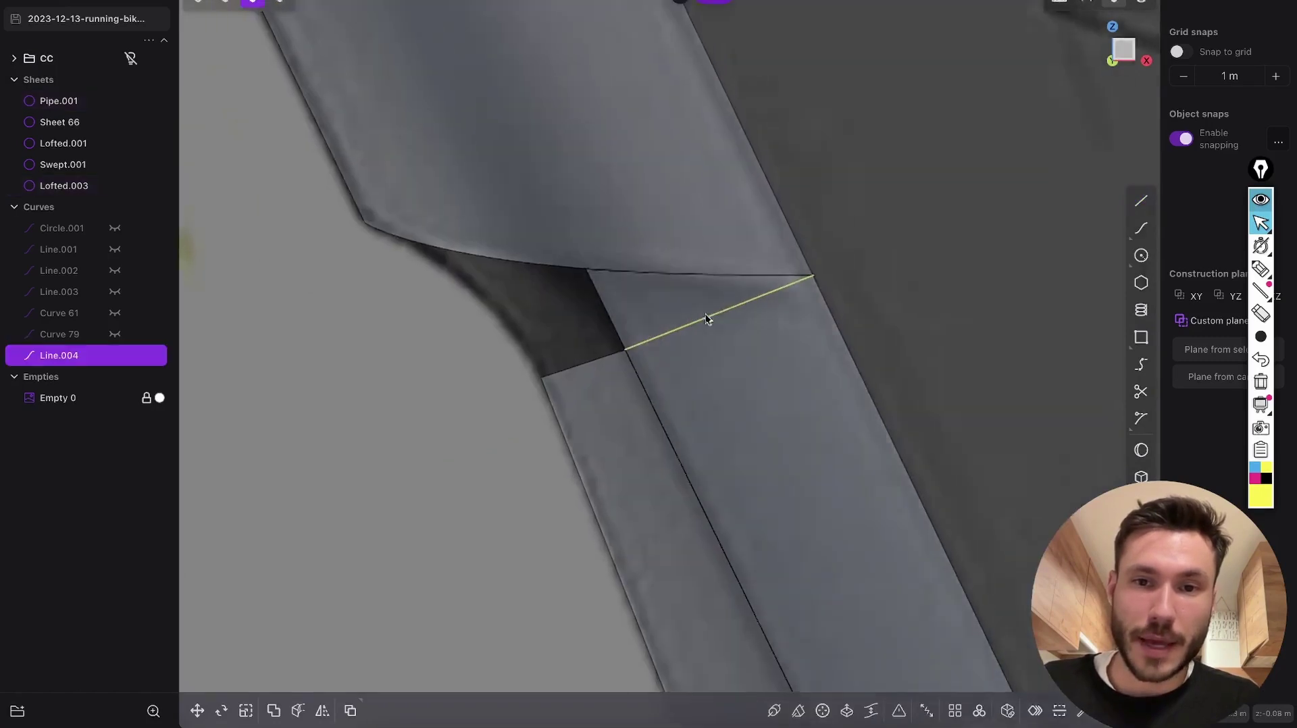
scroll(706, 314, down, 2)
key(c)
click(665, 322)
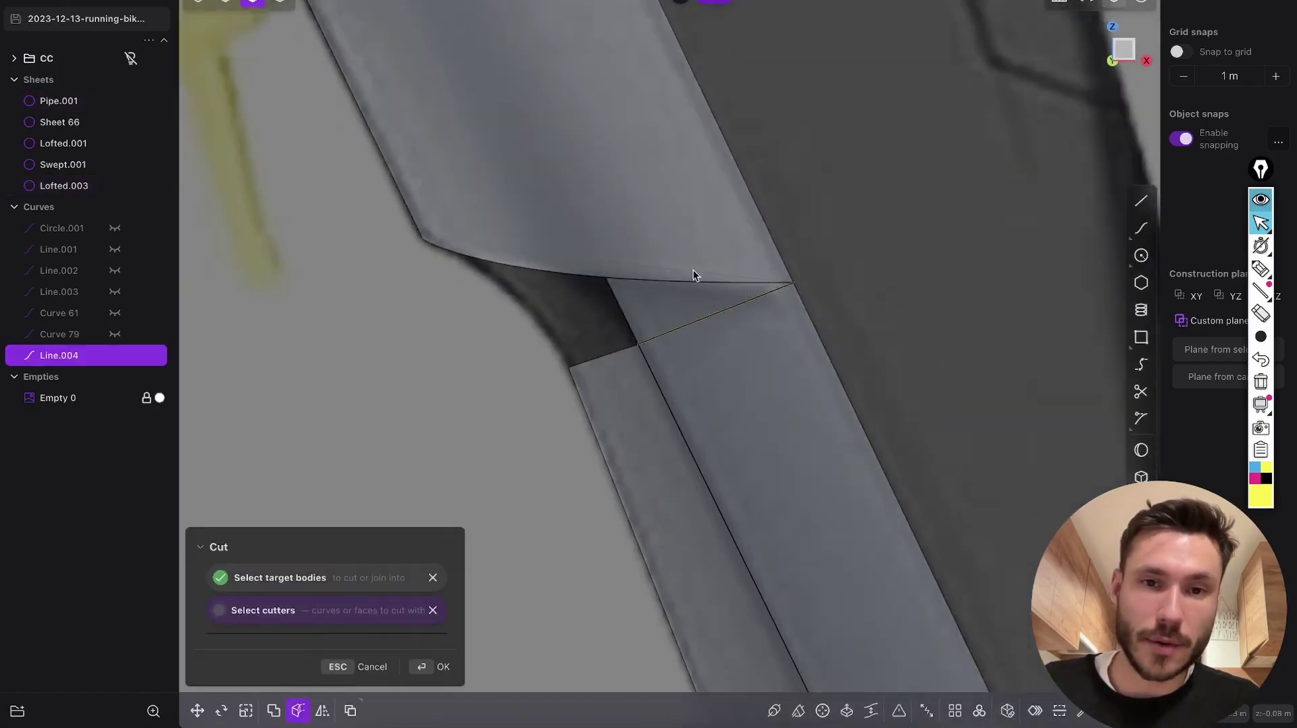
right_click(674, 276)
click(576, 307)
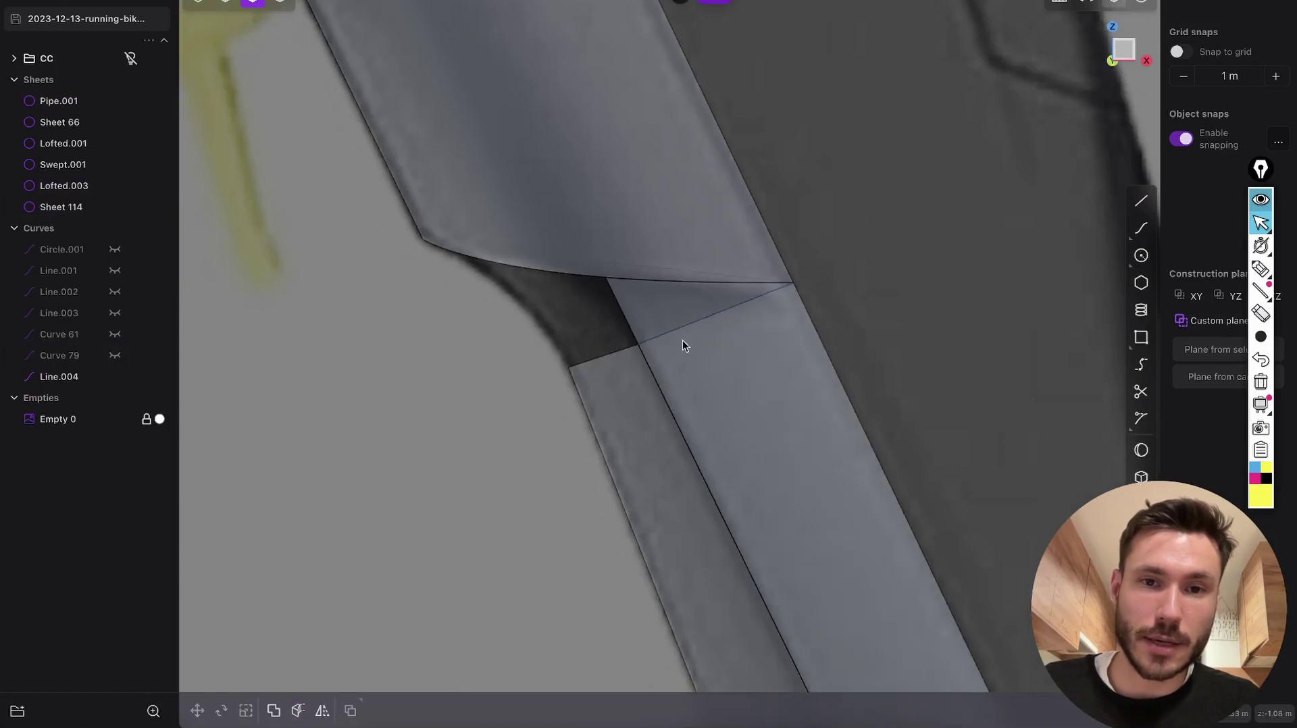
Step: Delete the triangular offcut at the side strip's upper end and the diagonal cutting line
middle_drag(682, 339, 733, 291)
click(670, 311)
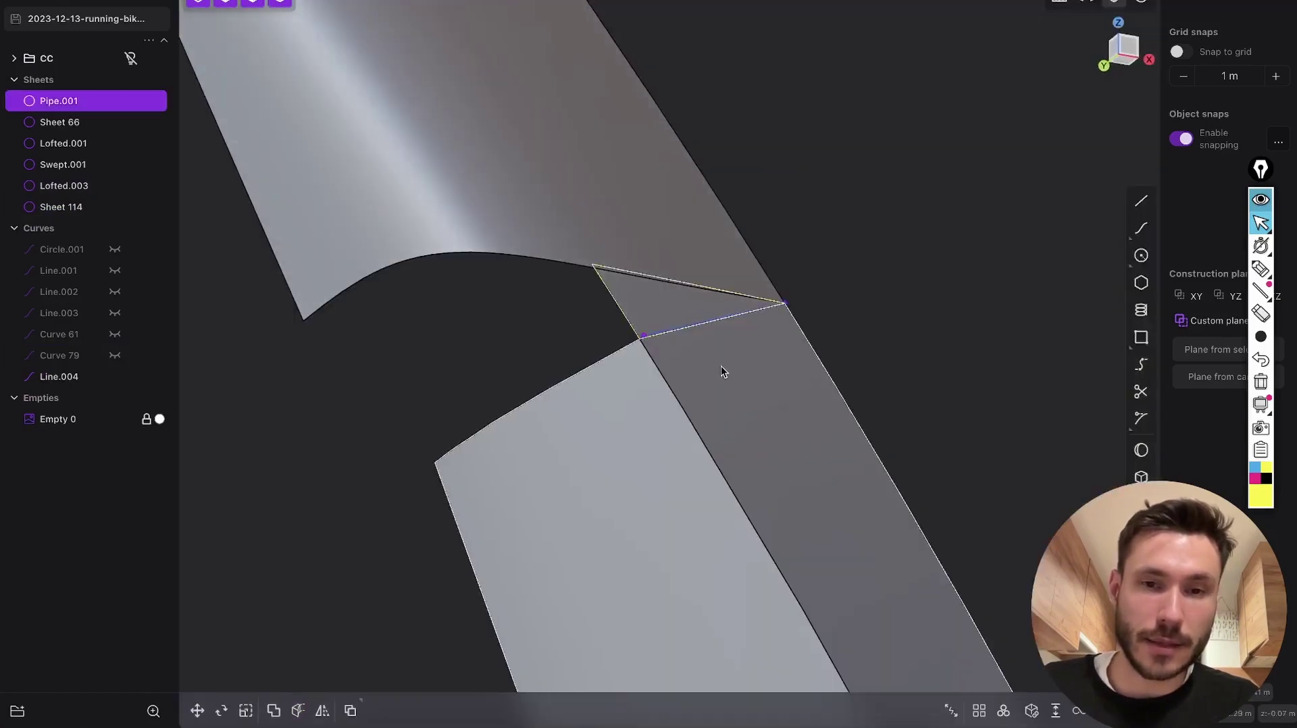
key(Delete)
click(695, 325)
key(Delete)
Step: Inspect the opening between the head surface and the trimmed neck sheet, comparing it with the reference image
middle_drag(756, 338, 670, 337)
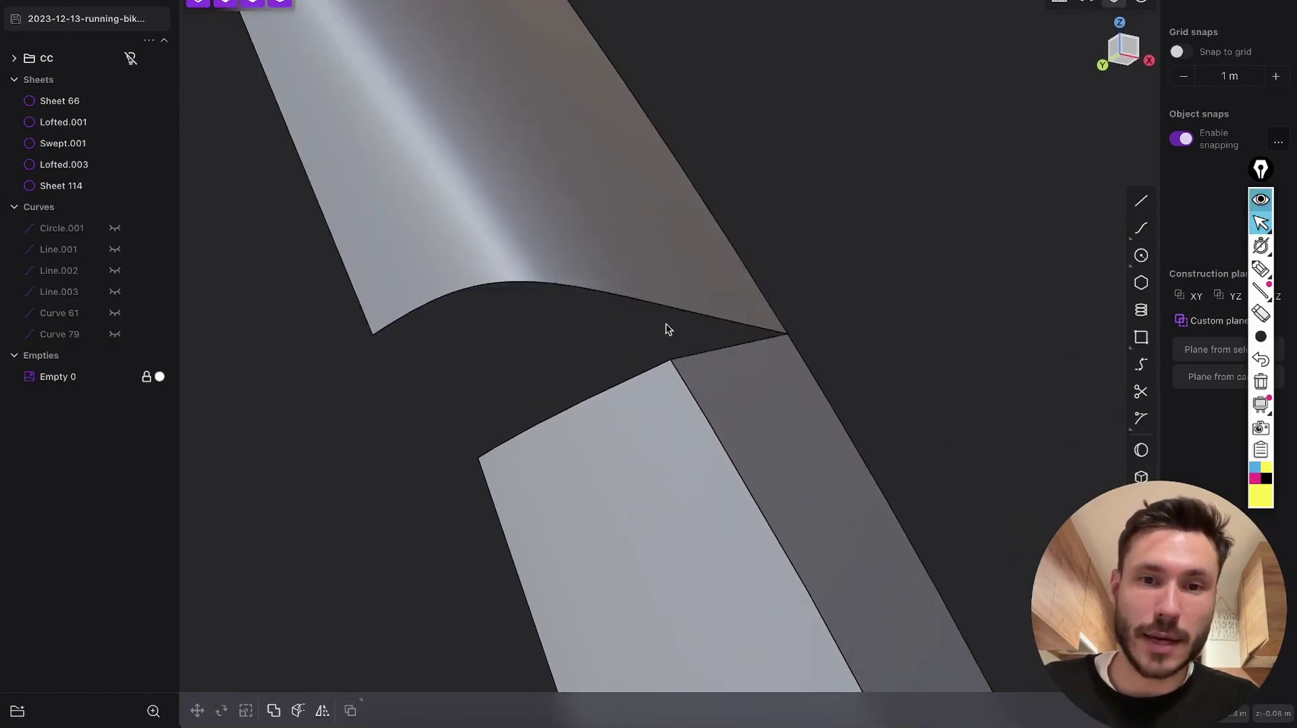
middle_drag(694, 328, 623, 287)
click(1122, 51)
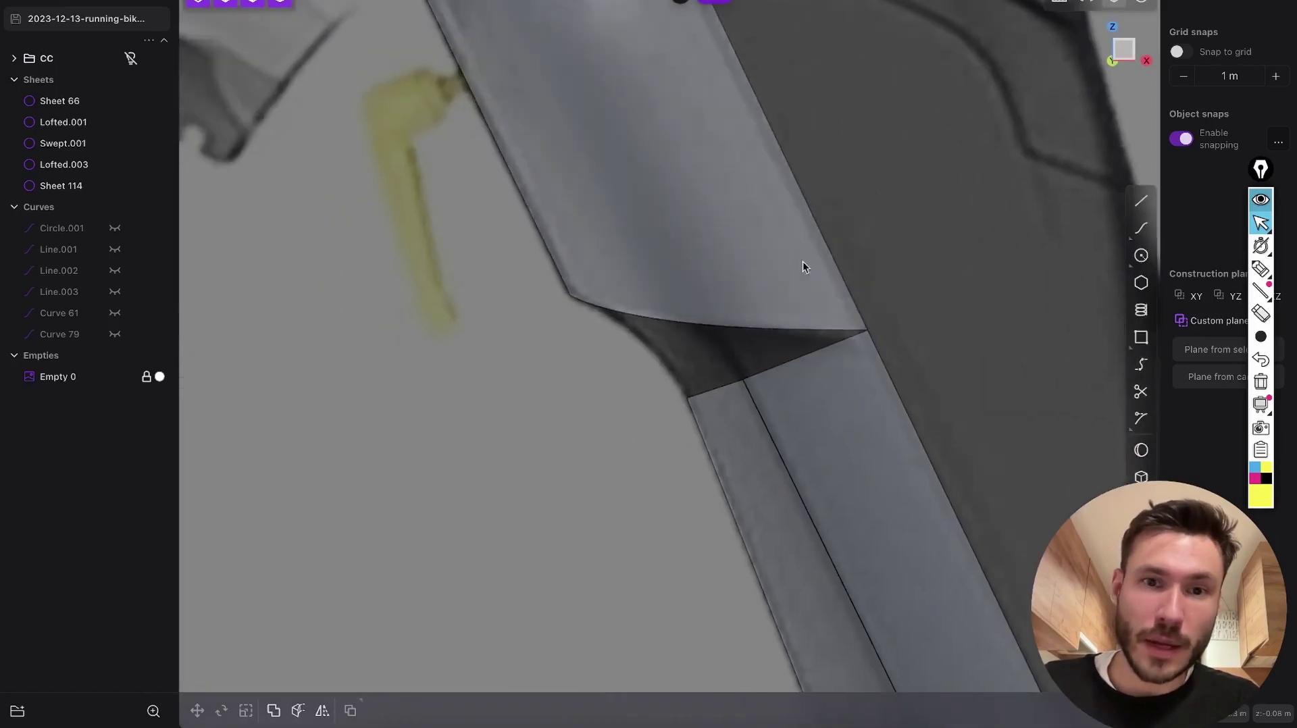
scroll(756, 280, up, 3)
middle_drag(720, 368, 727, 330)
scroll(769, 429, down, 5)
scroll(653, 247, up, 4)
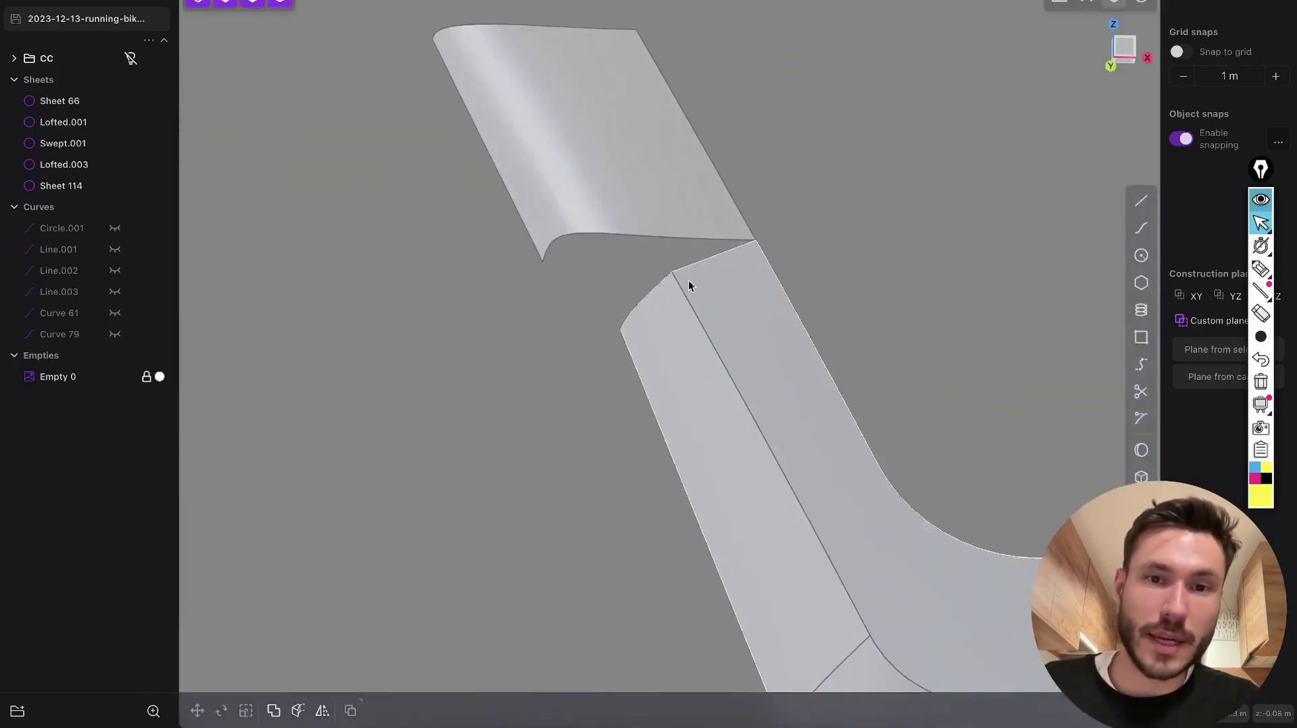
Step: Highlight the sharp edge between the neck face and the side strip, and both adjoining faces, to study the crease
click(688, 281)
key(b)
middle_drag(695, 249, 676, 149)
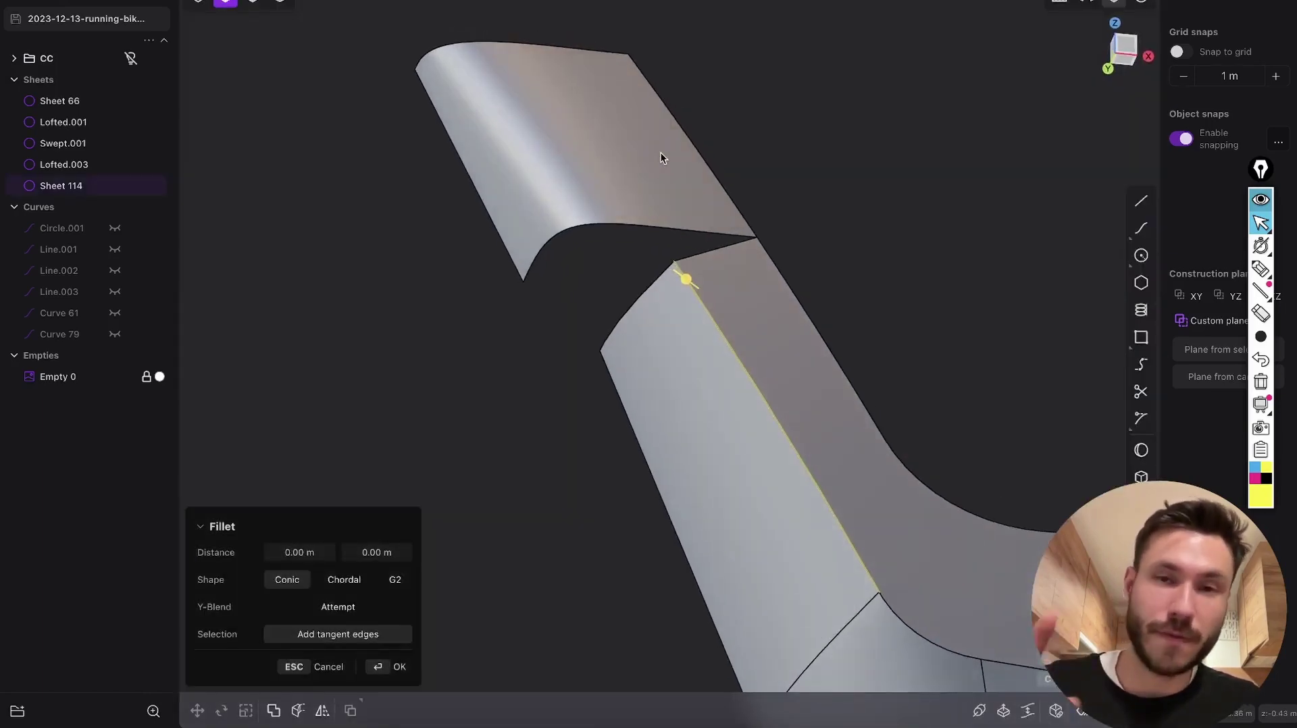
shift+middle_drag(706, 298, 773, 267)
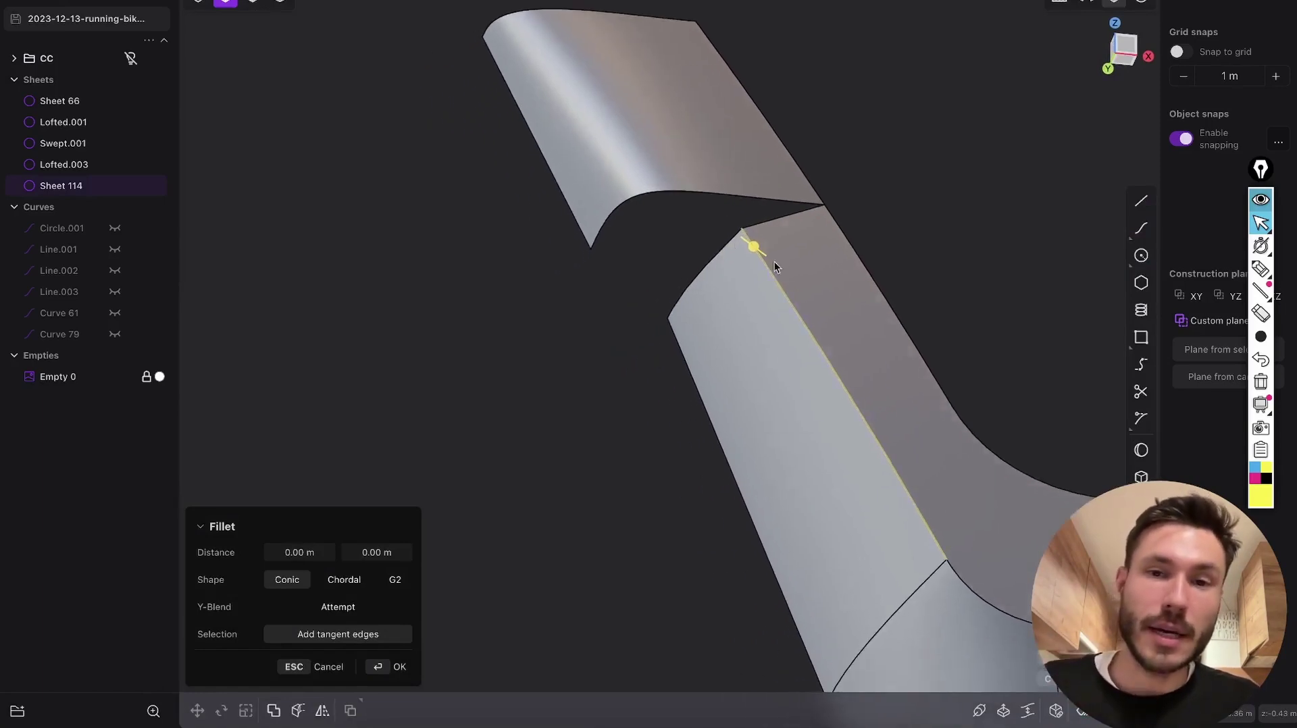
key(3)
click(799, 277)
shift+click(795, 419)
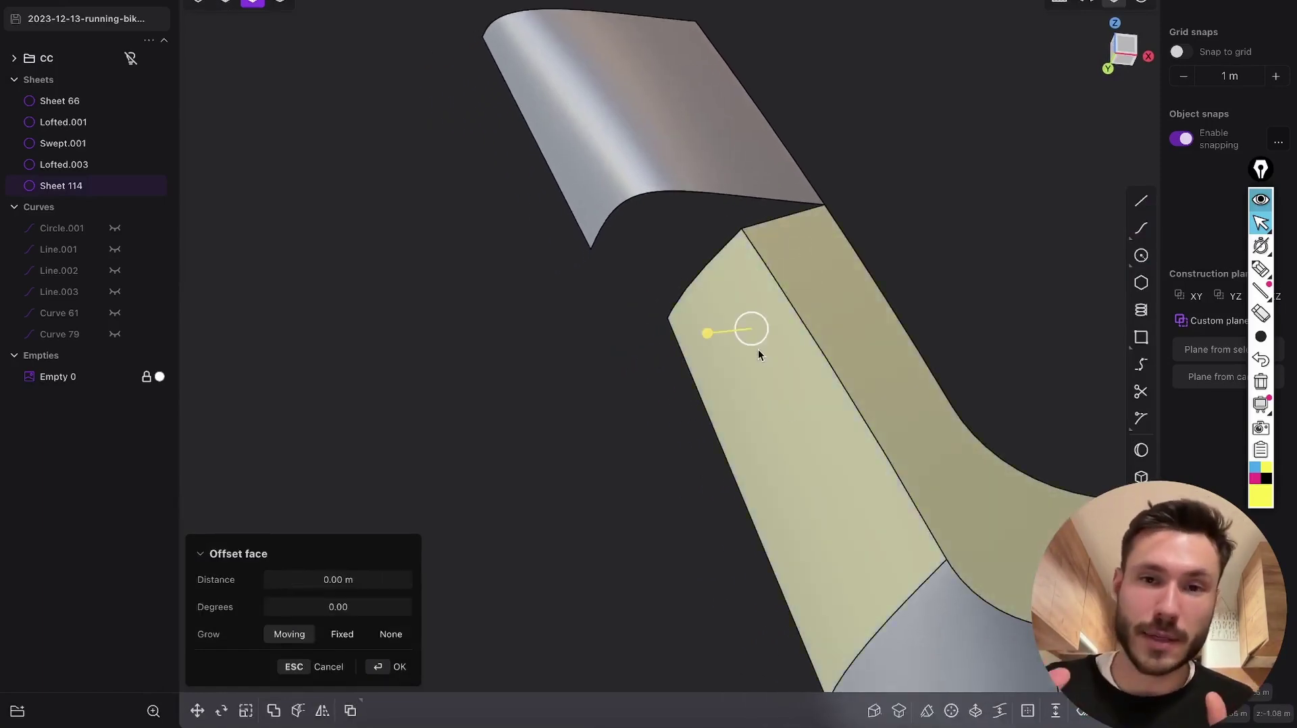
key(2)
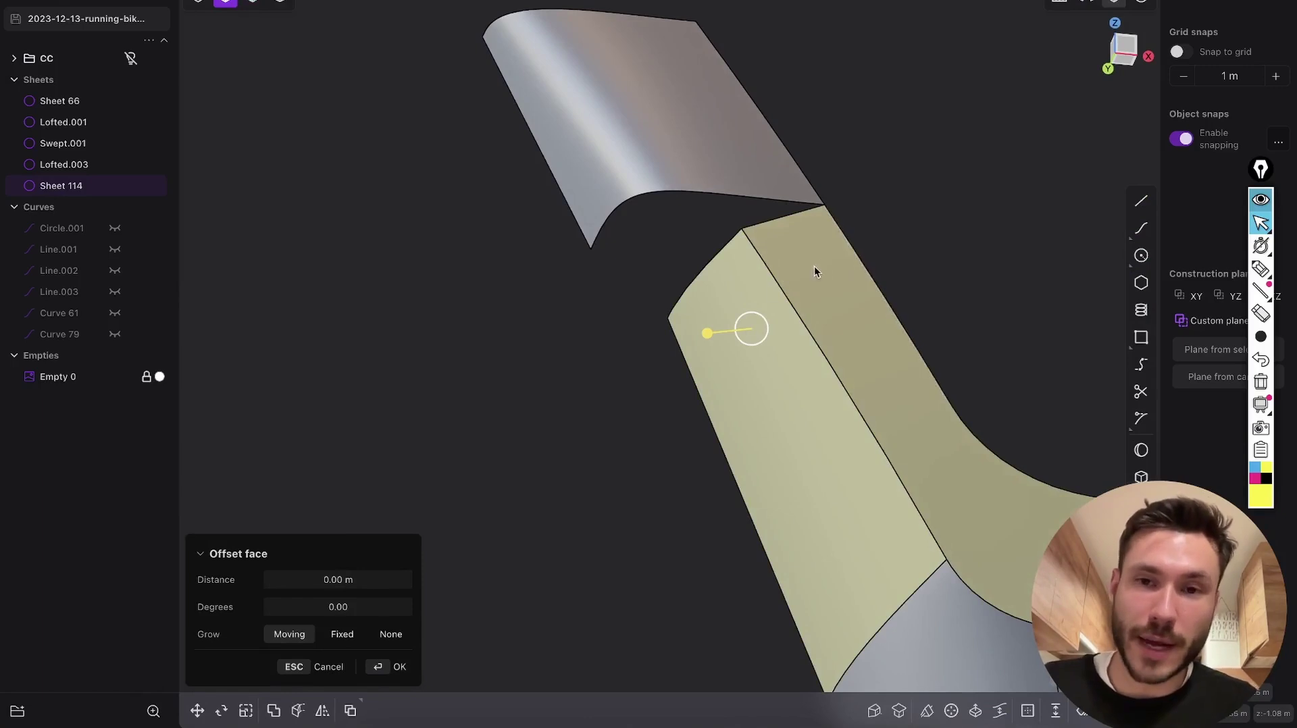
Step: Highlight the two neck faces, then the head surface's lower edge and face, to examine what the transition must connect
click(858, 268)
click(793, 306)
click(713, 359)
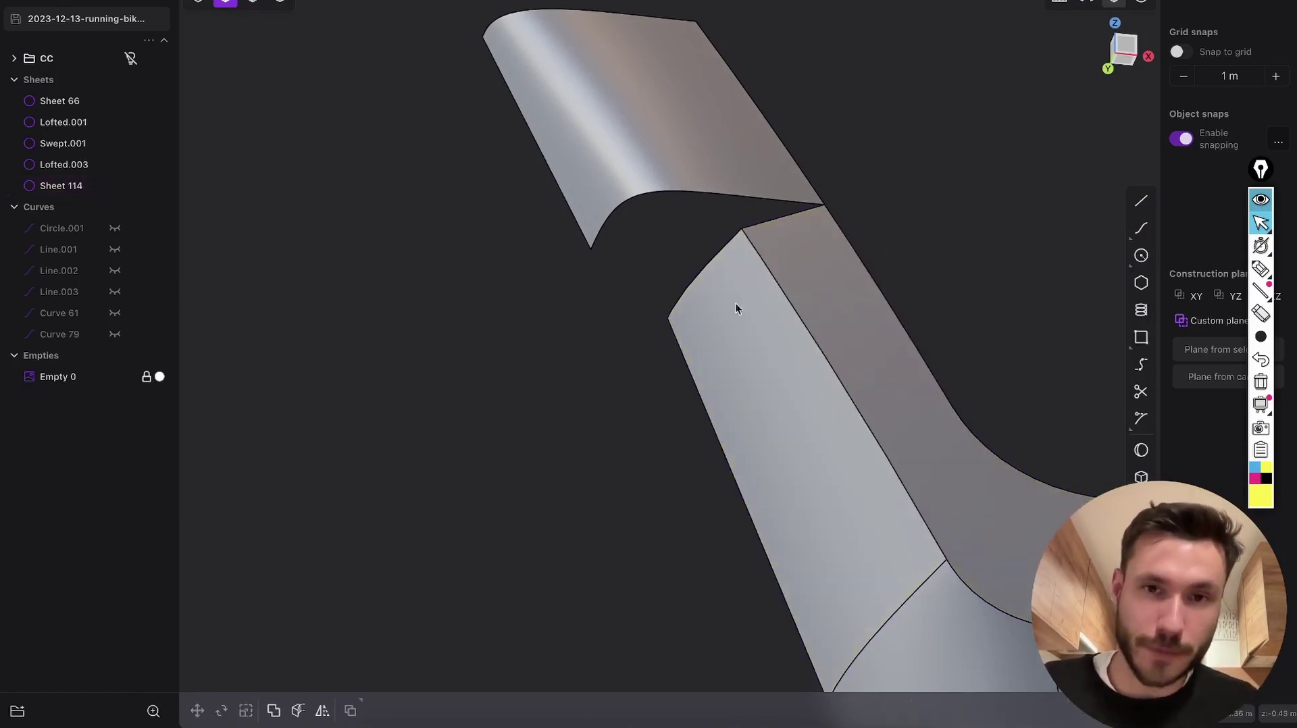
click(743, 199)
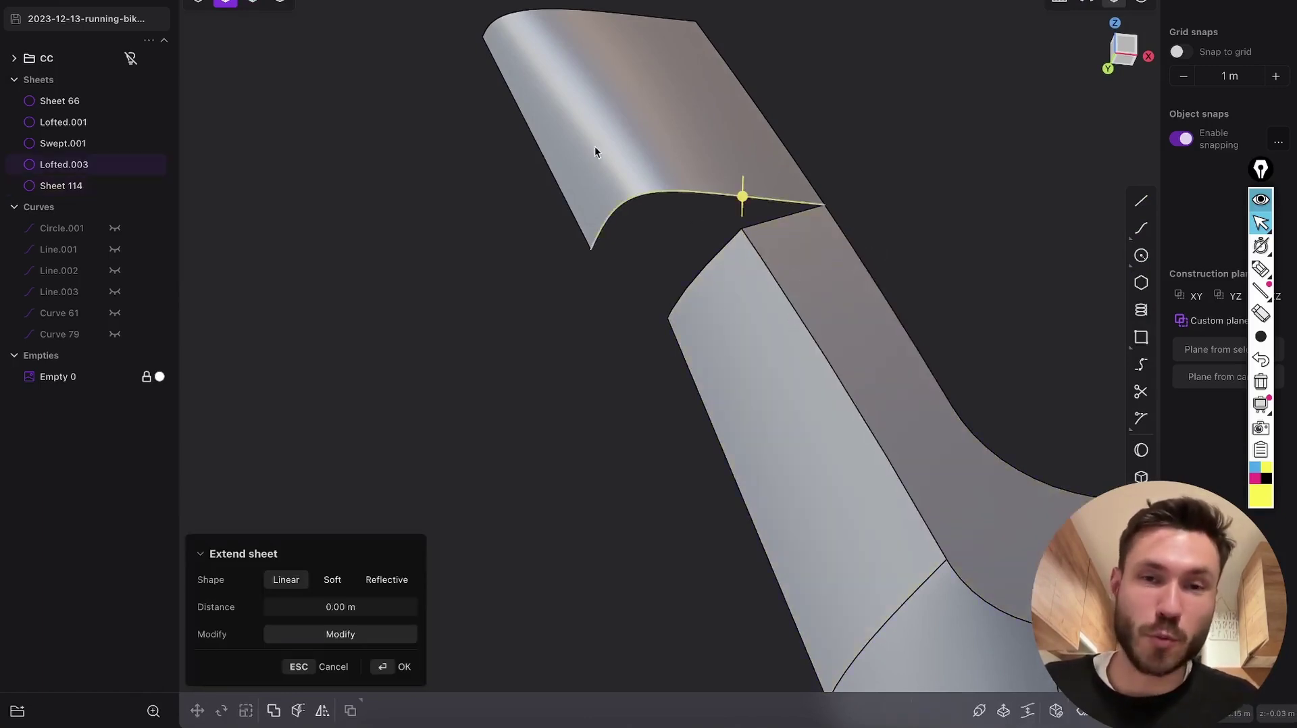
key(3)
click(661, 132)
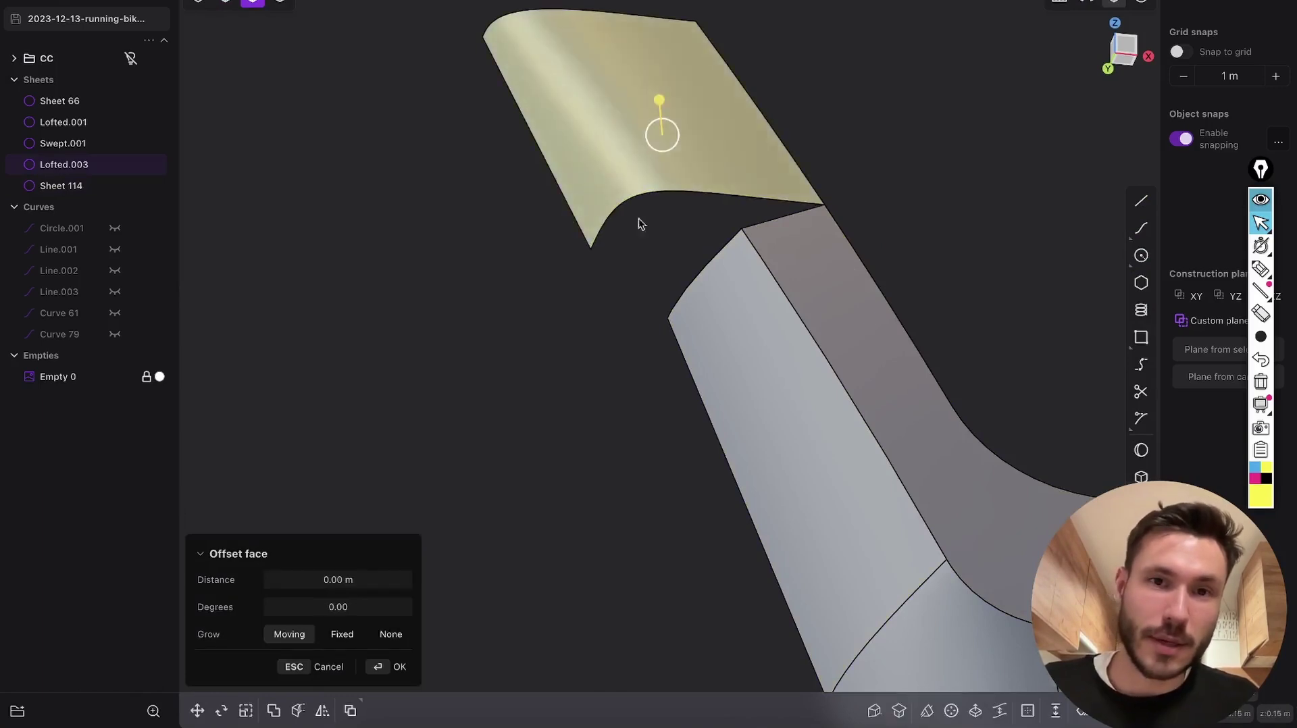
click(564, 204)
key(Escape)
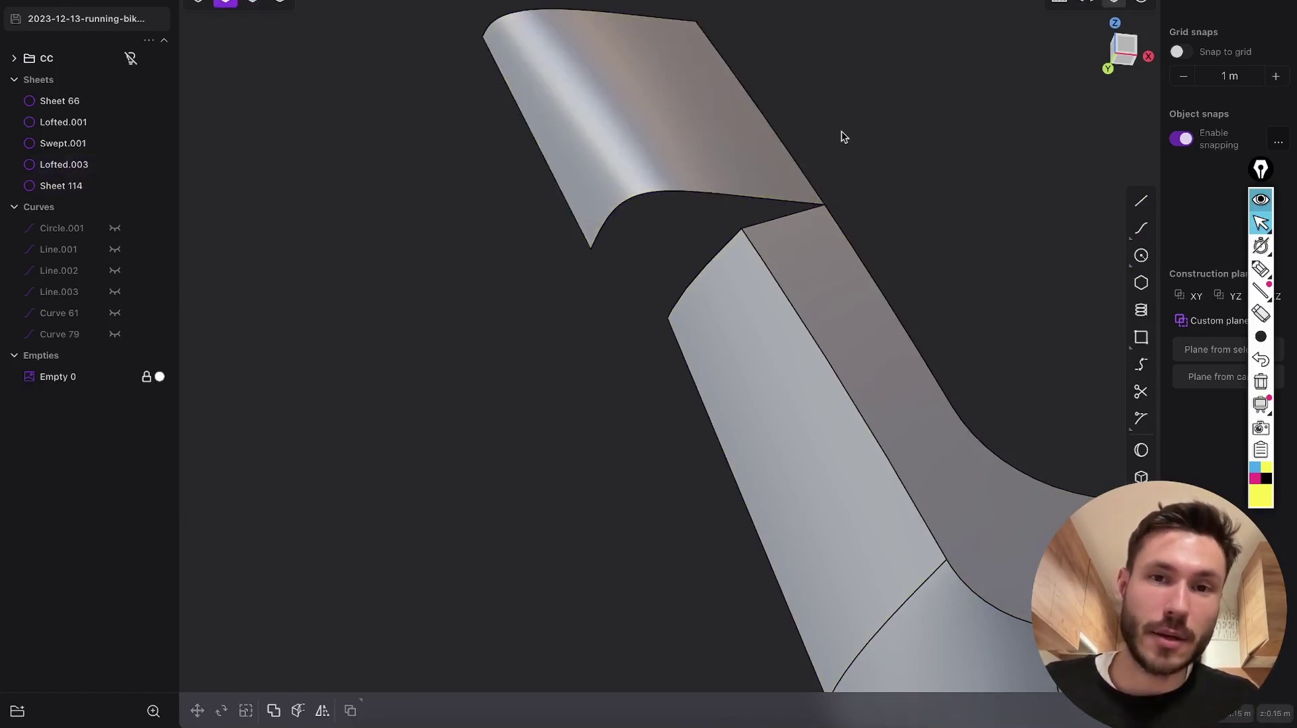
Step: Highlight the edges around the opening: the head surface's lower edge, the side strip's upper edge and the neck crease
scroll(740, 257, up, 3)
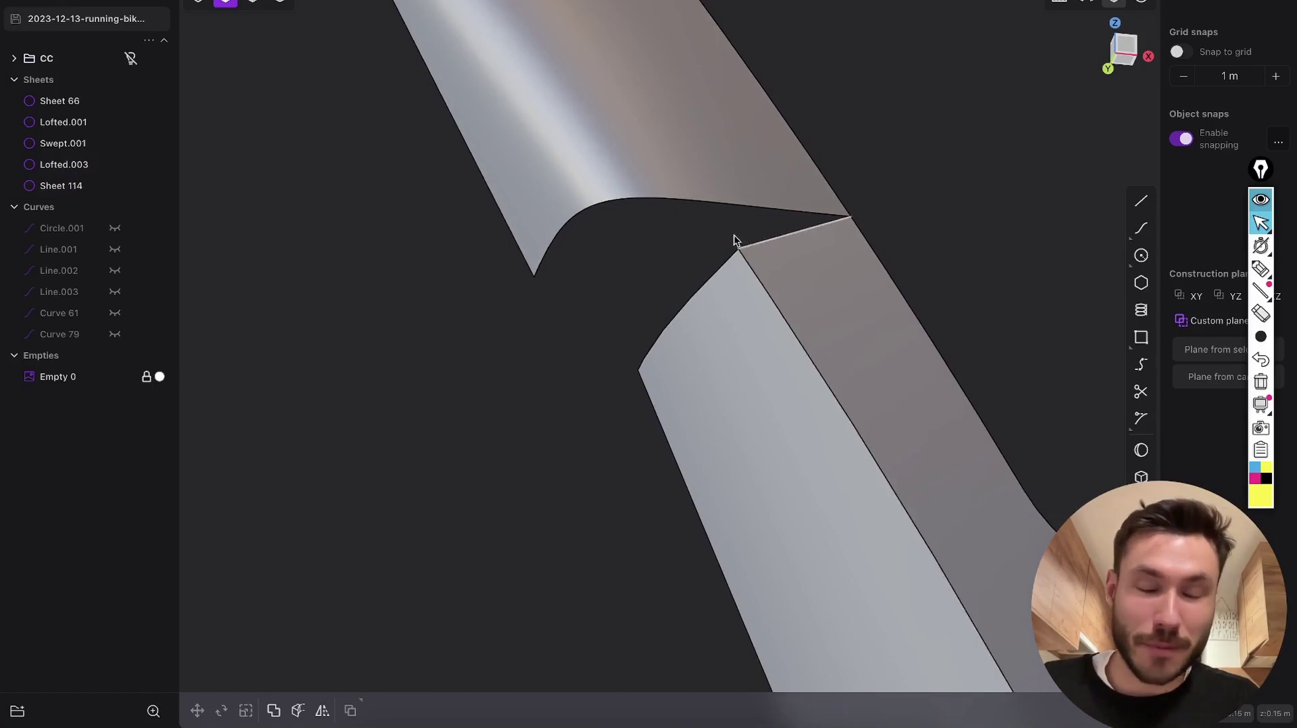
shift+middle_drag(736, 255, 754, 258)
scroll(751, 208, down, 3)
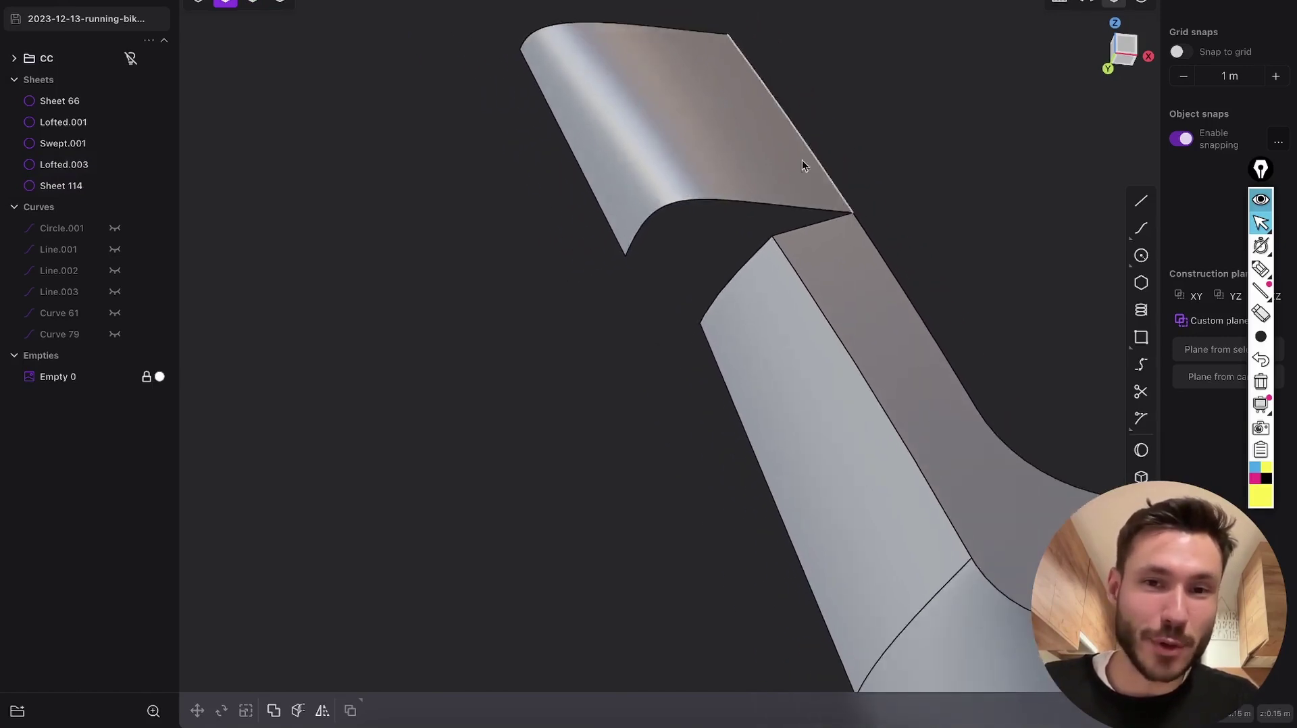
shift+middle_drag(765, 169, 800, 173)
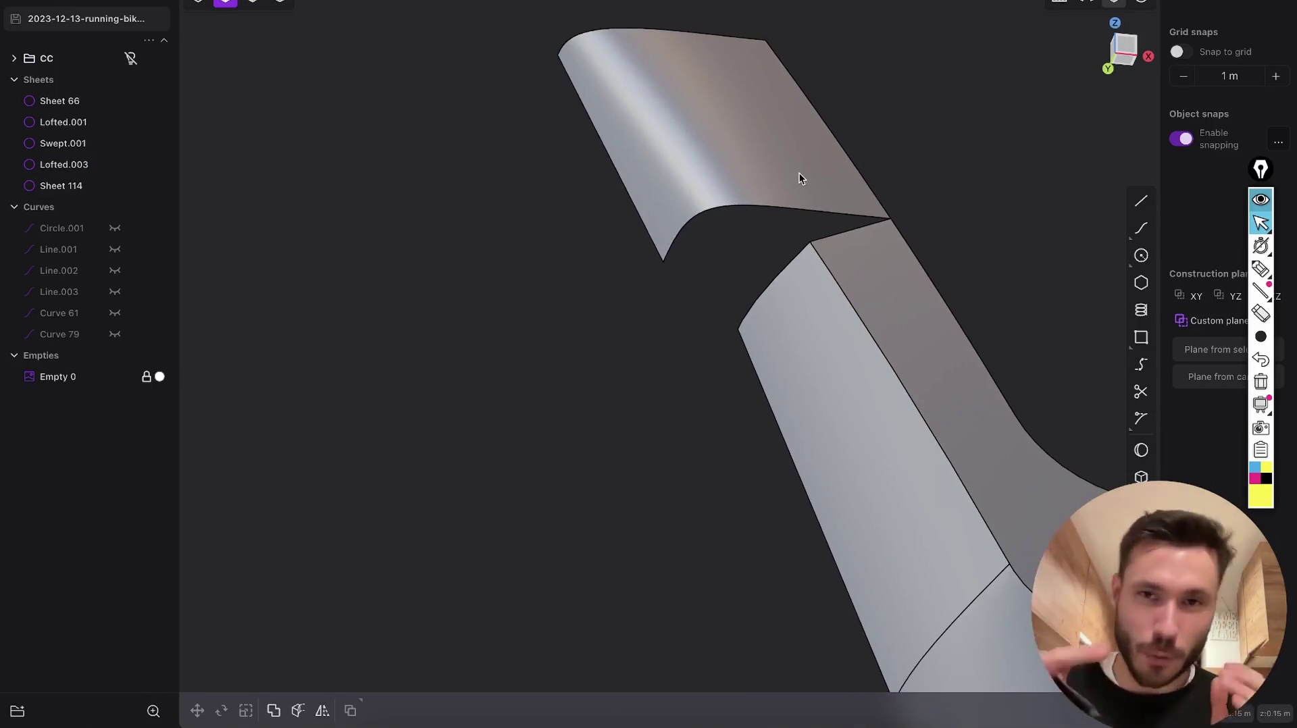
click(836, 226)
key(f)
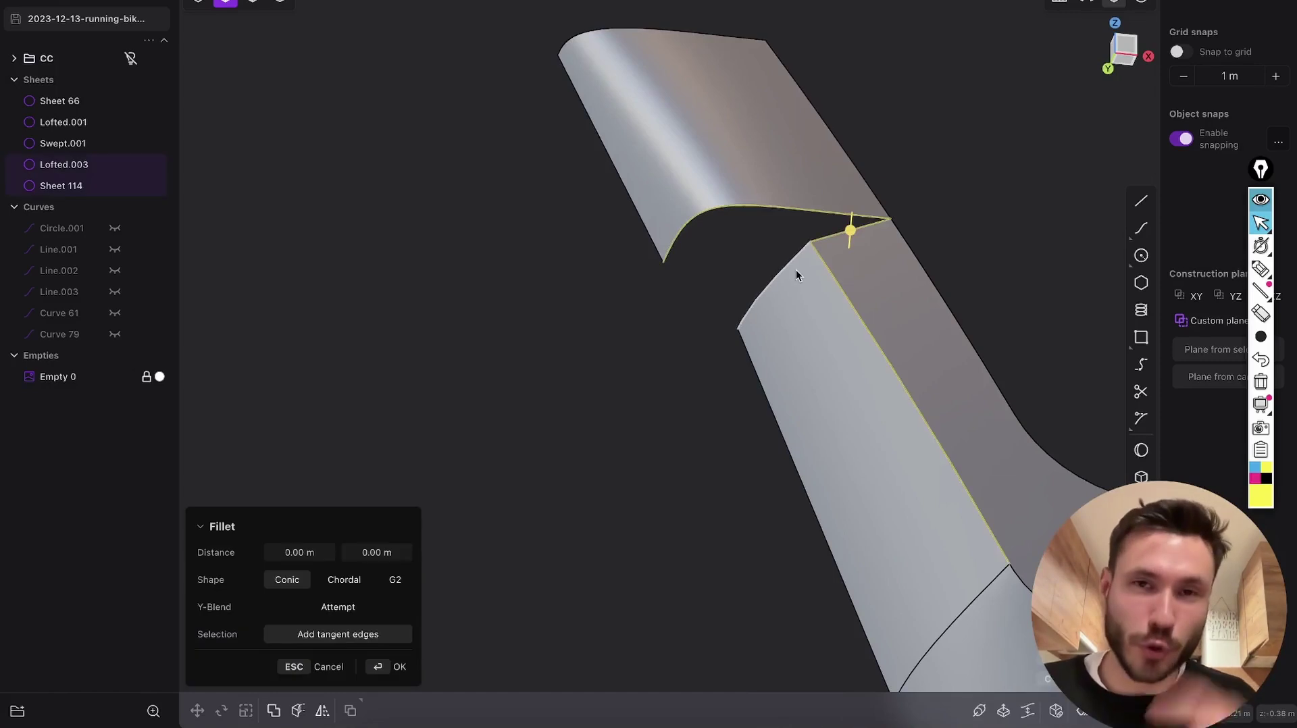
key(Escape)
Step: Examine in the reference image how the bike's head flows into the neck crease, comparing it with the modelled opening
scroll(767, 212, down, 5)
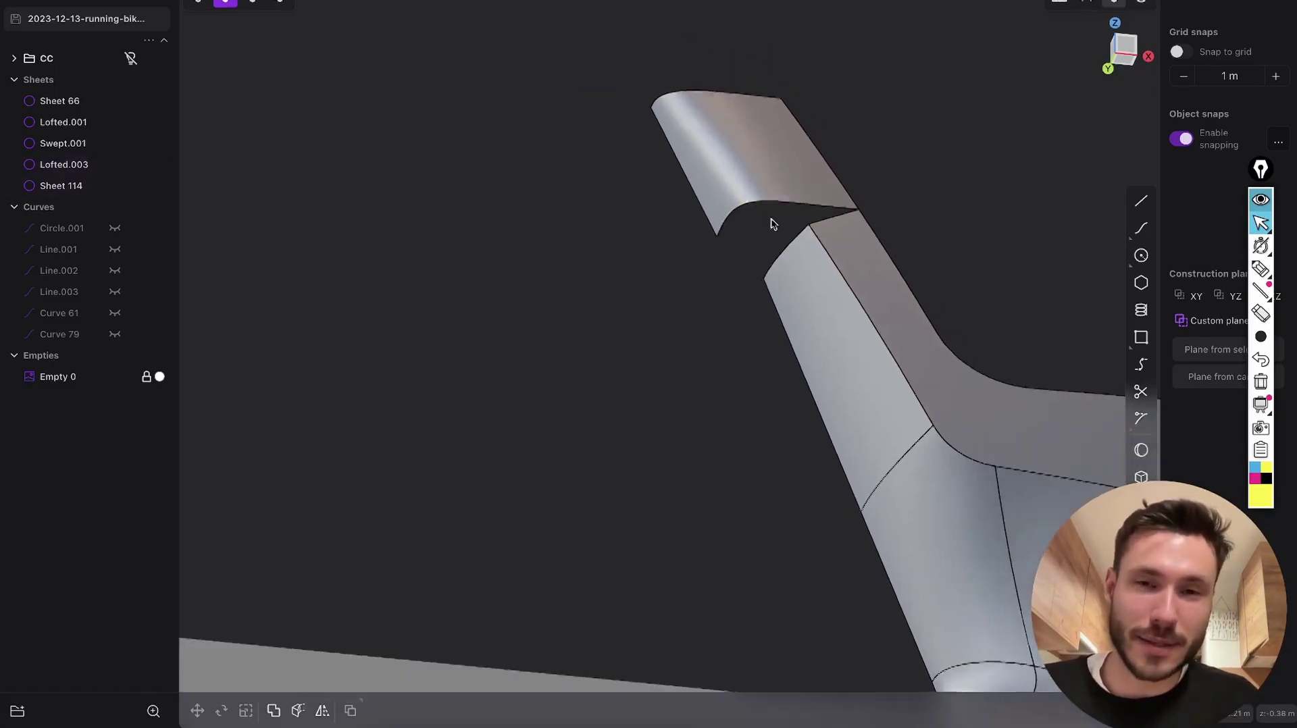
shift+middle_drag(773, 222, 817, 179)
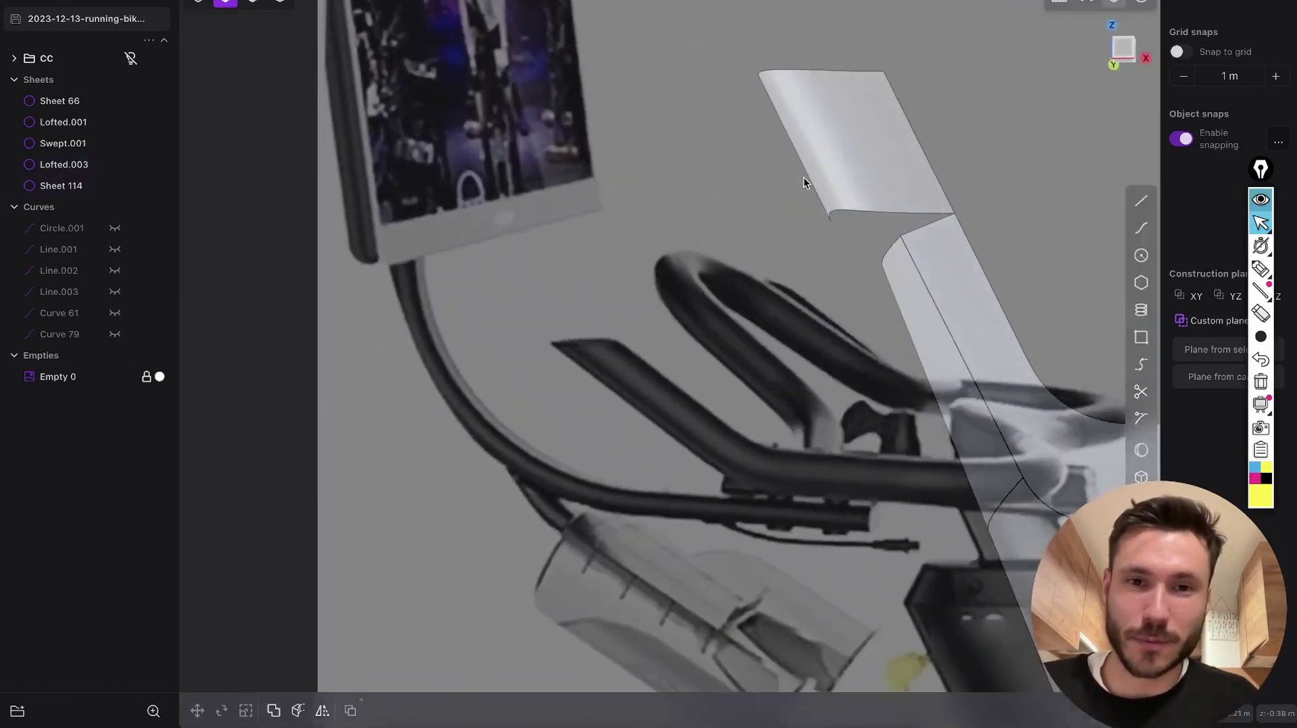
scroll(804, 177, up, 5)
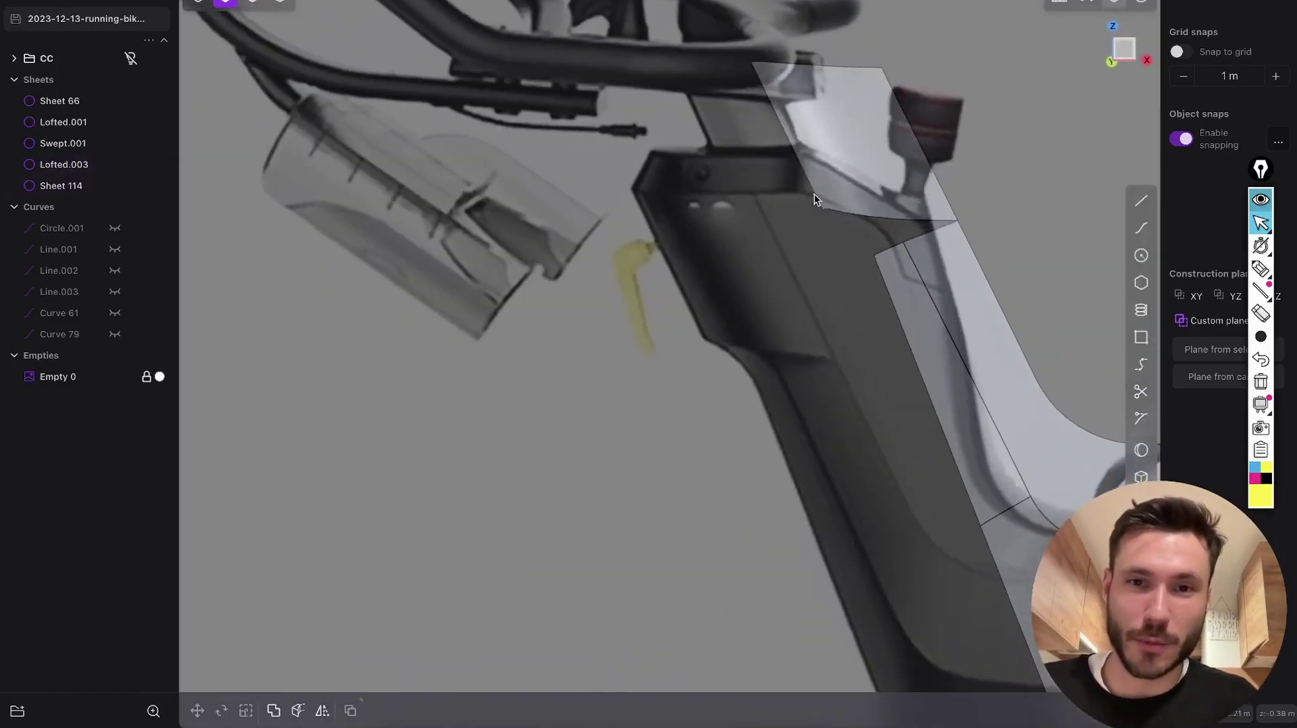
scroll(782, 397, up, 3)
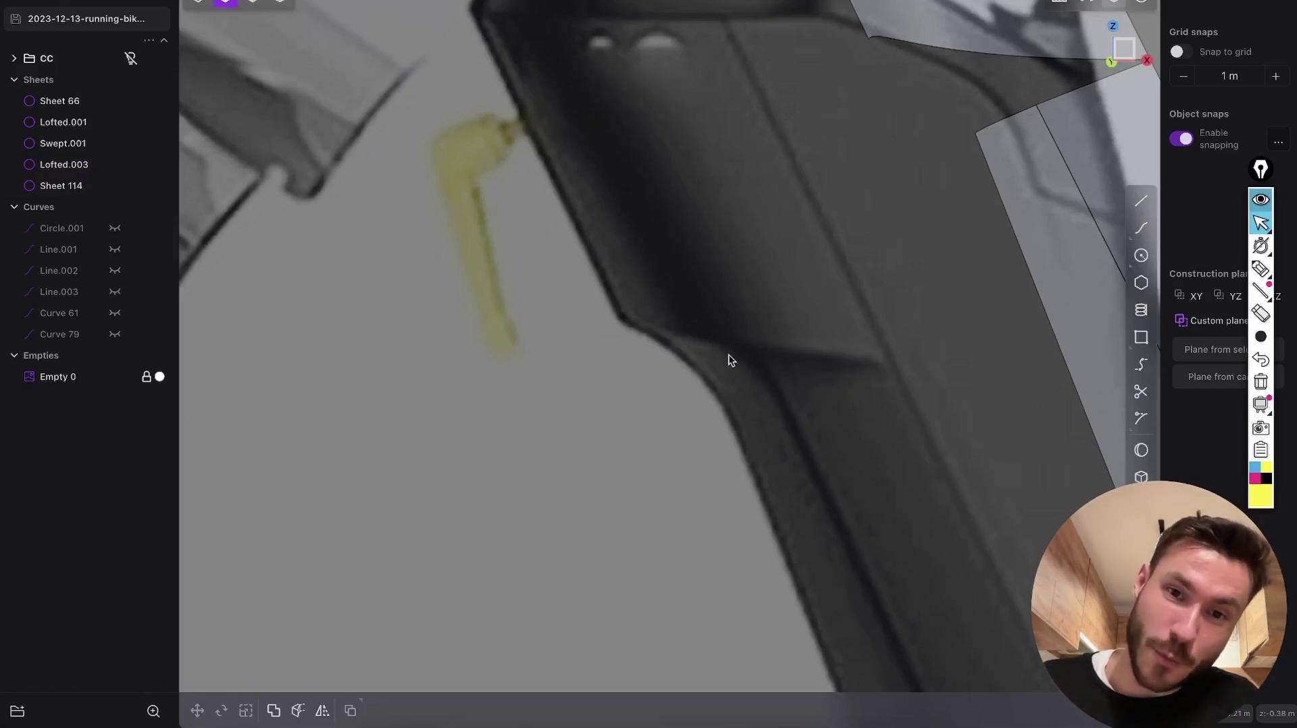
scroll(964, 237, up, 3)
right_drag(922, 236, 659, 348)
scroll(911, 173, down, 3)
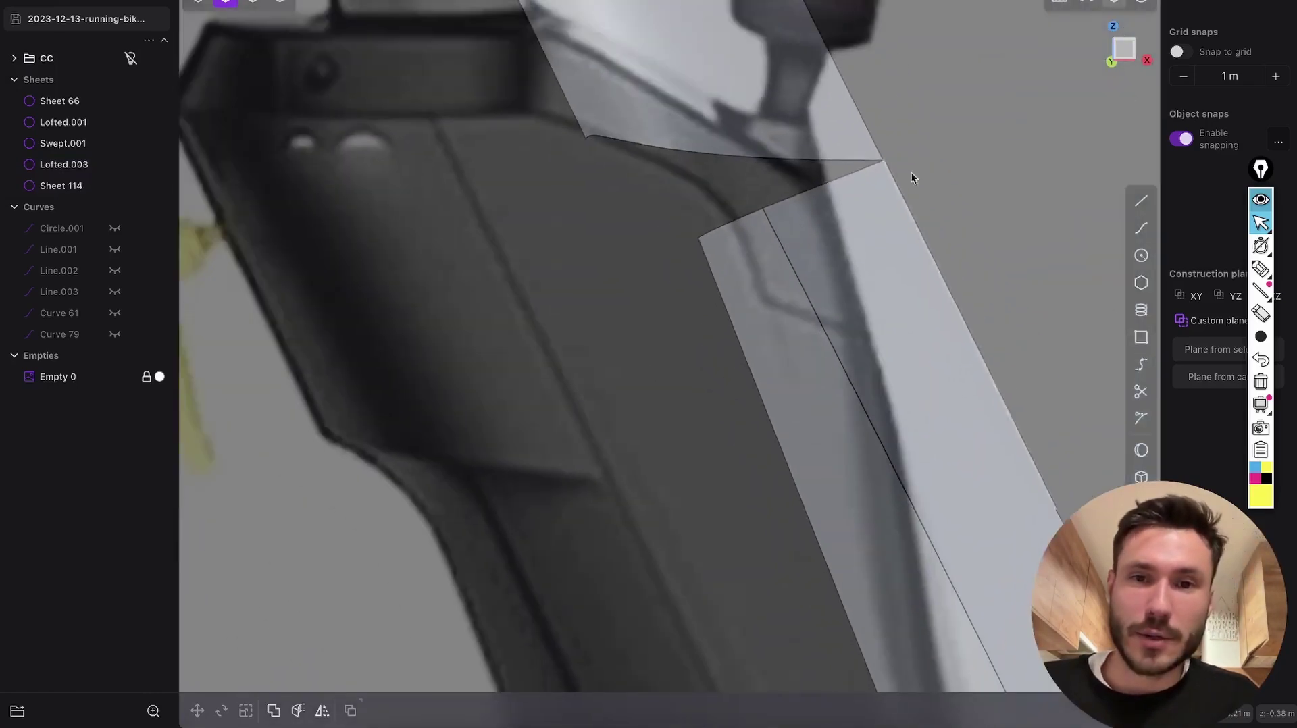
Step: Draw a short diagonal line crossing the head surface's lower edge, roughly aimed at the neck crease
click(1129, 55)
scroll(797, 135, up, 3)
scroll(756, 158, down, 2)
right_drag(730, 112, 766, 140)
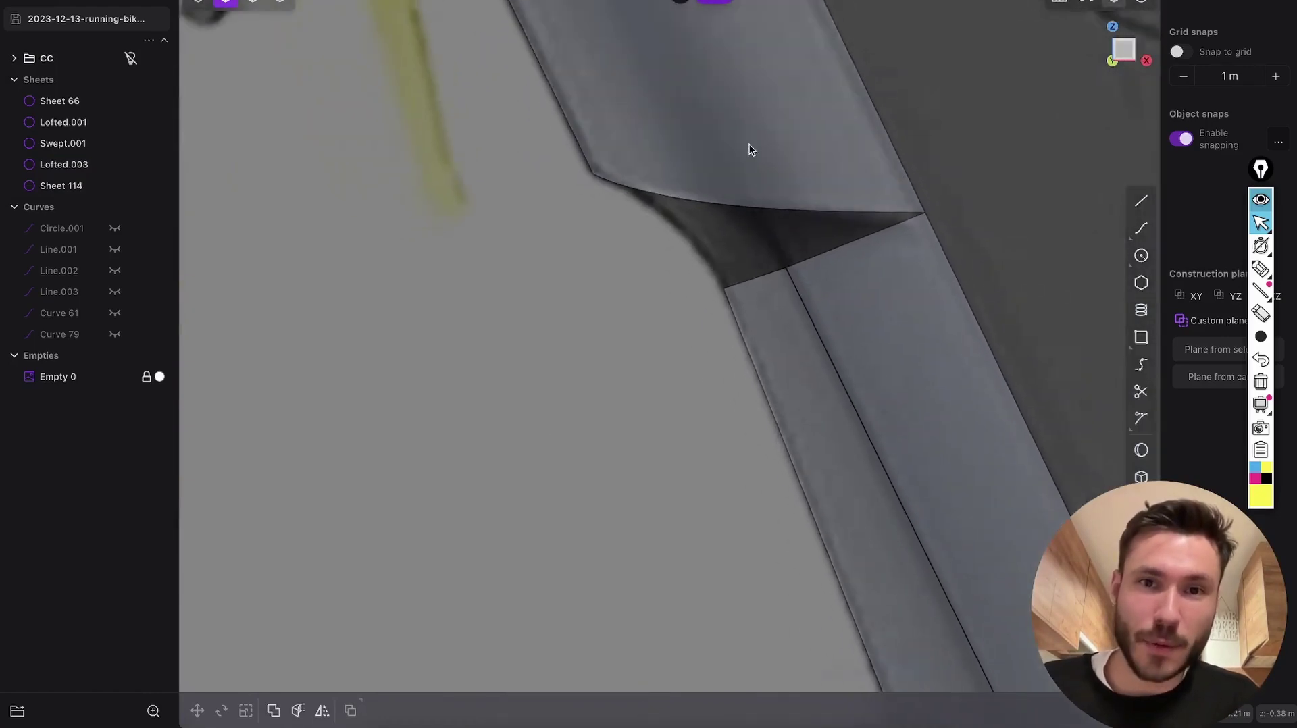
key(l)
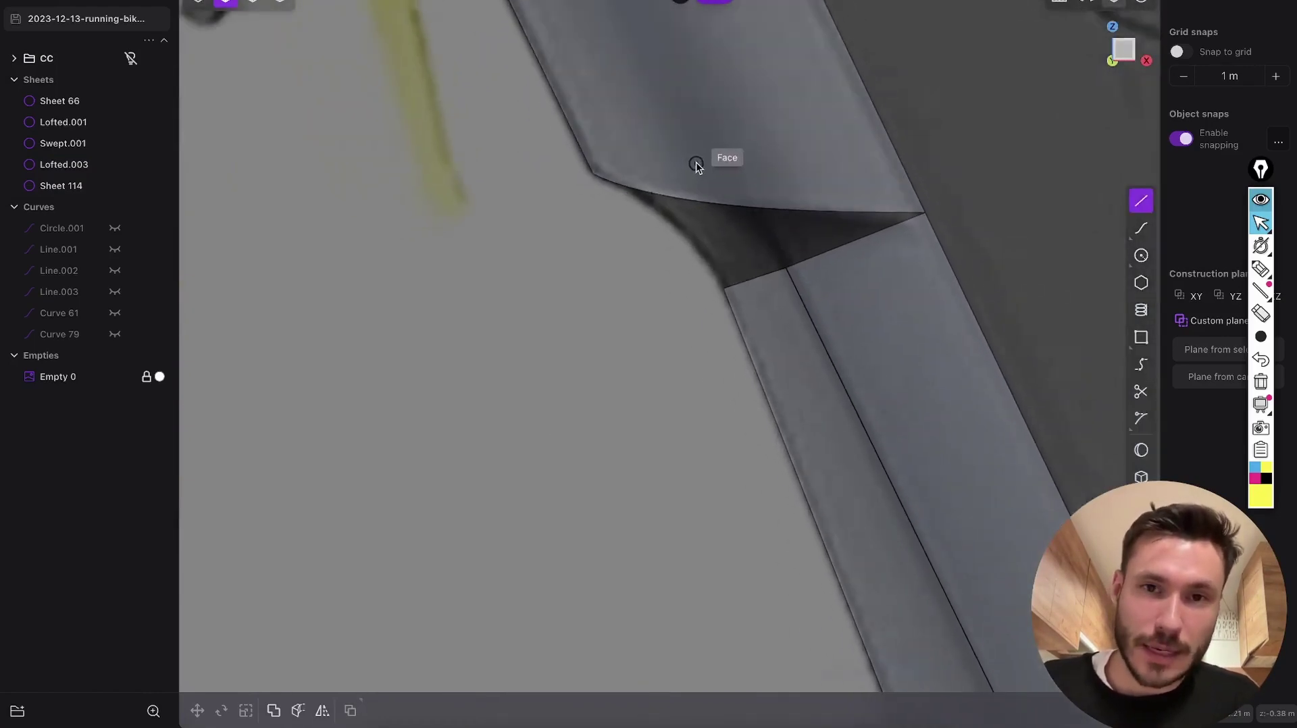
click(700, 156)
click(723, 235)
key(Escape)
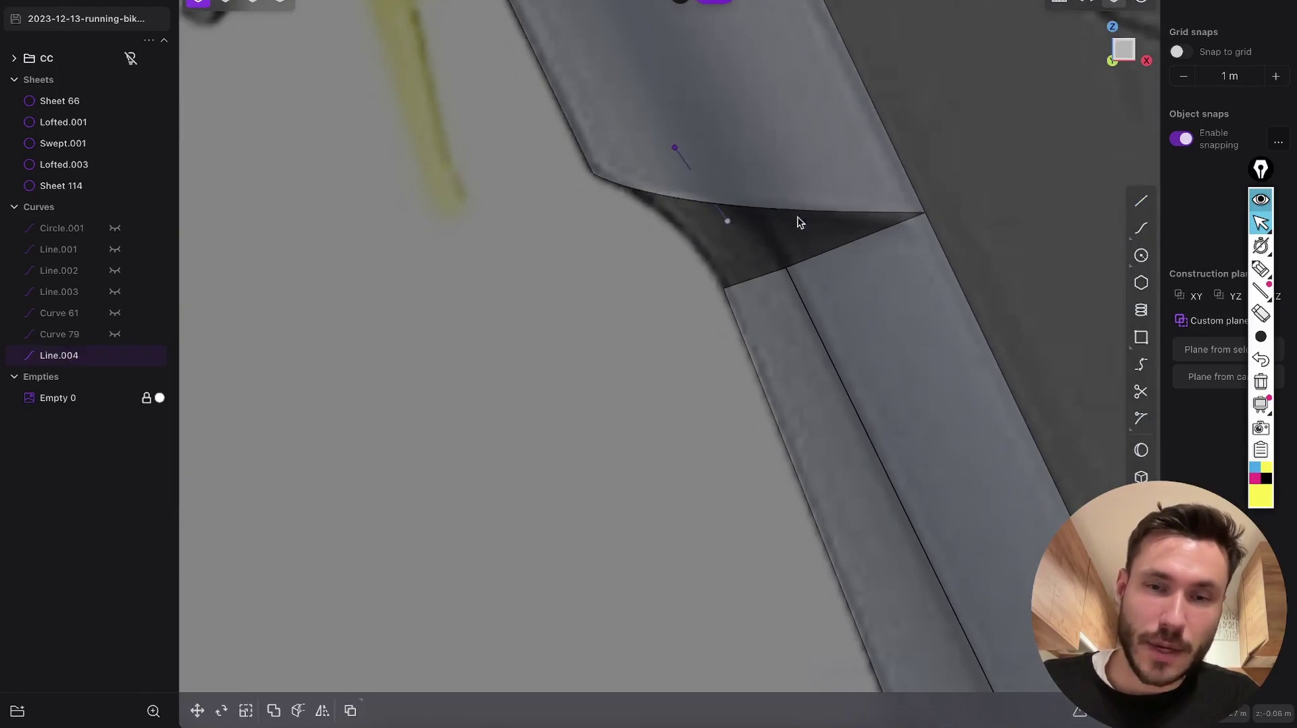
Step: Imprint the short diagonal line onto the head surface with the Vector method, direction 0, -1, 0, bidirectional
middle_drag(799, 220, 570, 356)
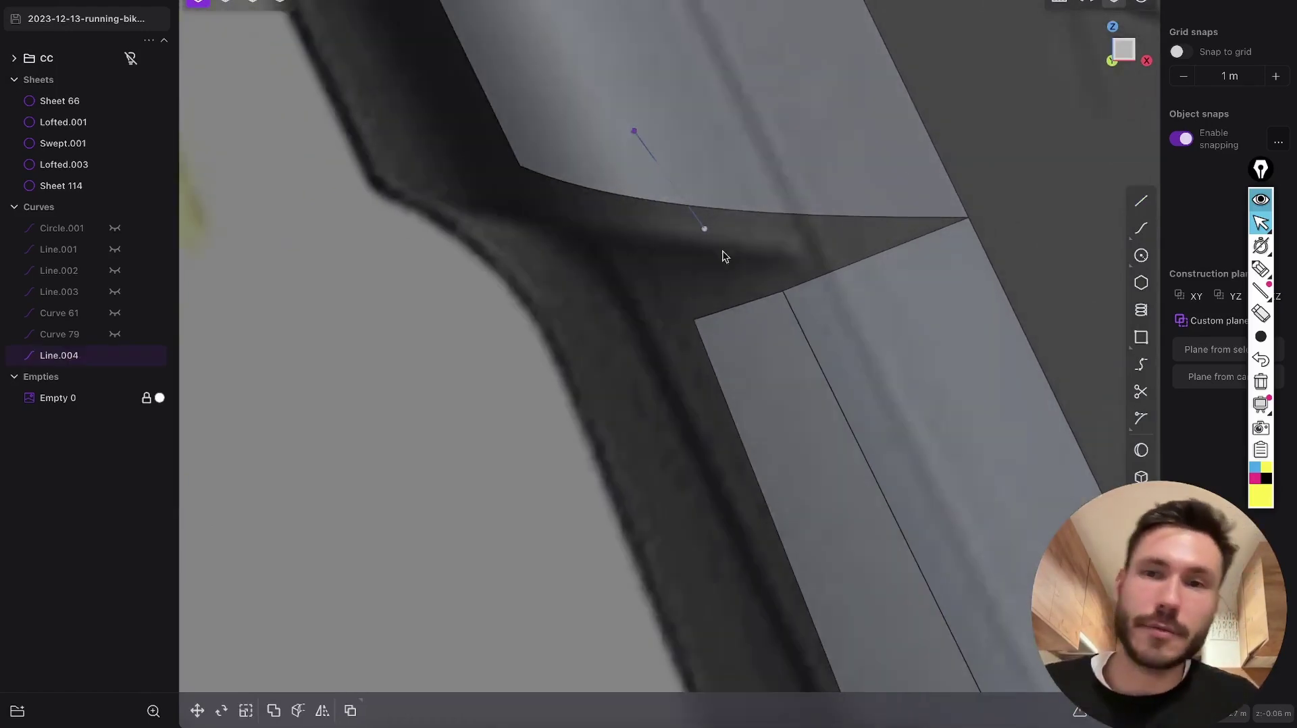
click(1121, 52)
key(2)
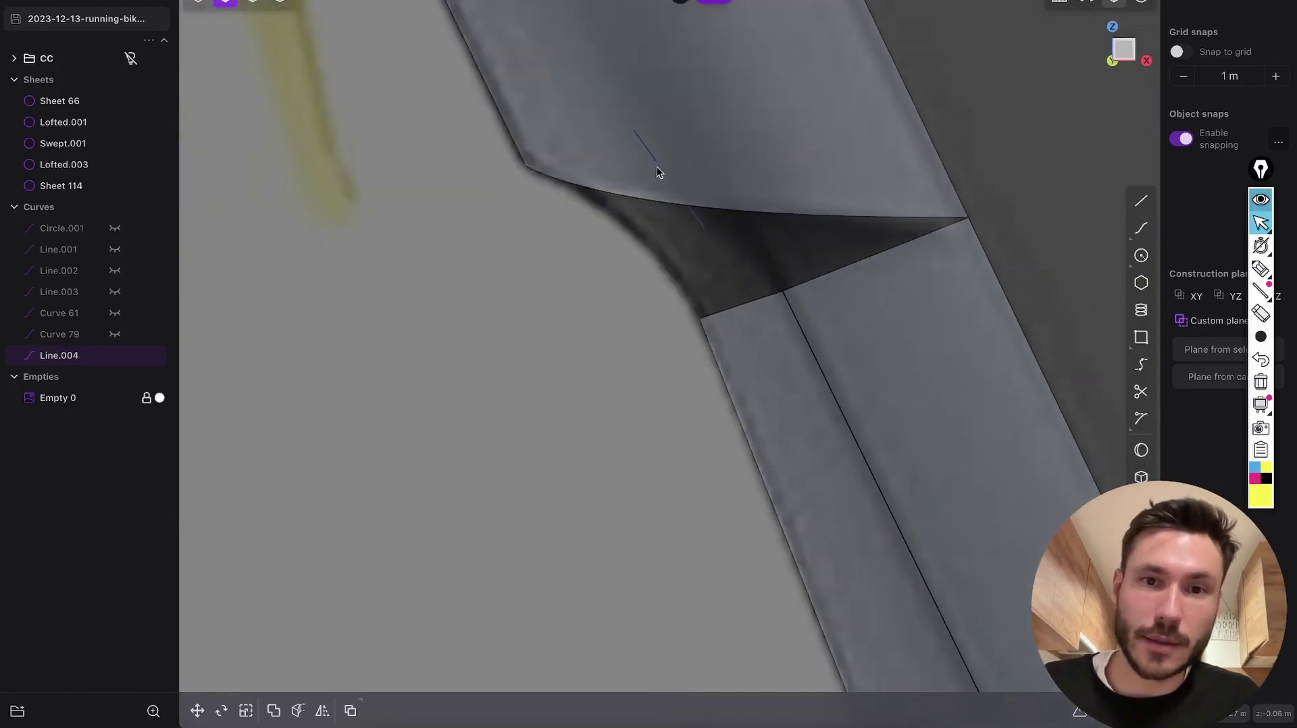
click(689, 213)
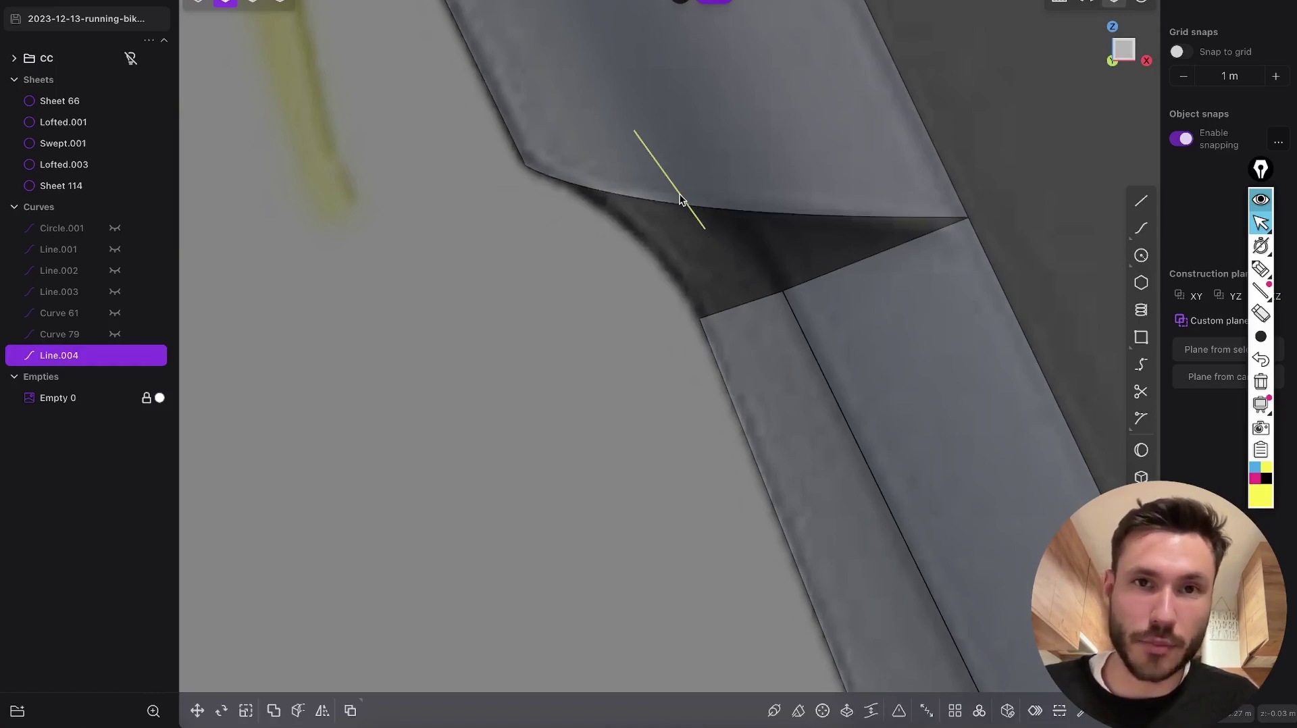
key(shift+i)
click(733, 161)
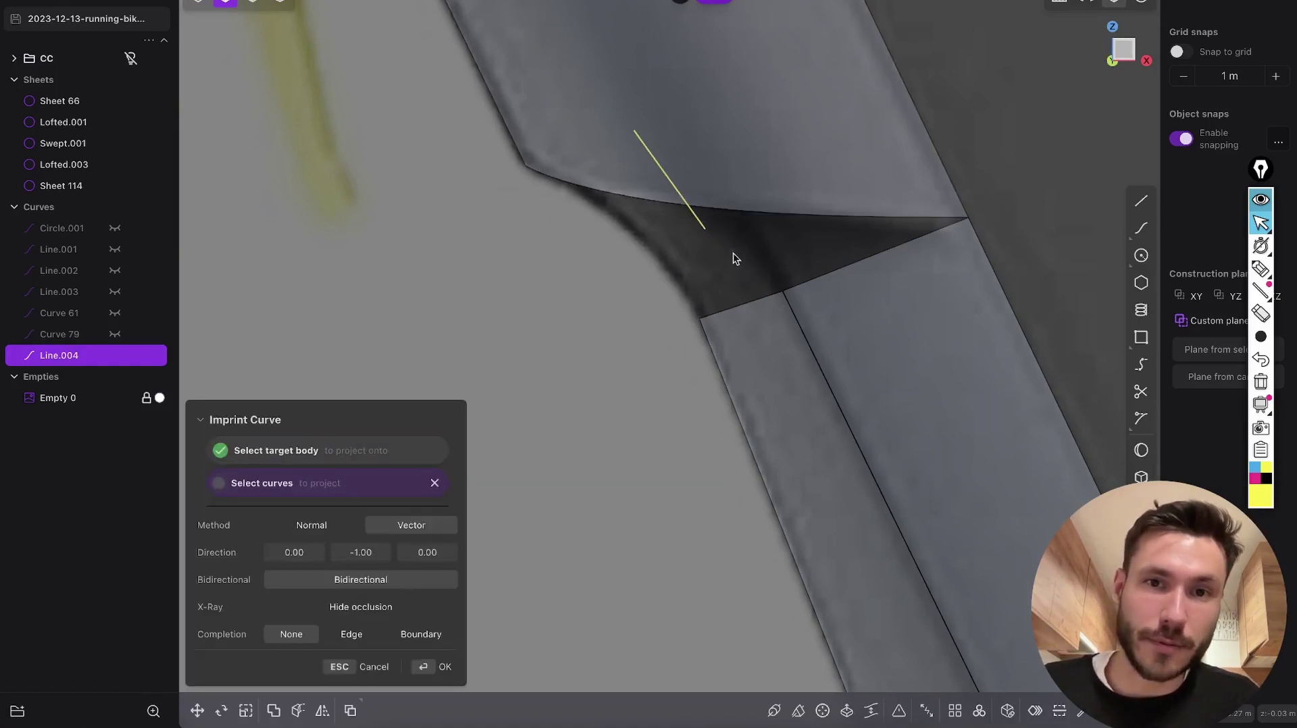
key(Return)
Step: Delete the short diagonal construction line, leaving only its imprint on the head surface
scroll(754, 162, down, 5)
middle_drag(760, 117, 757, 87)
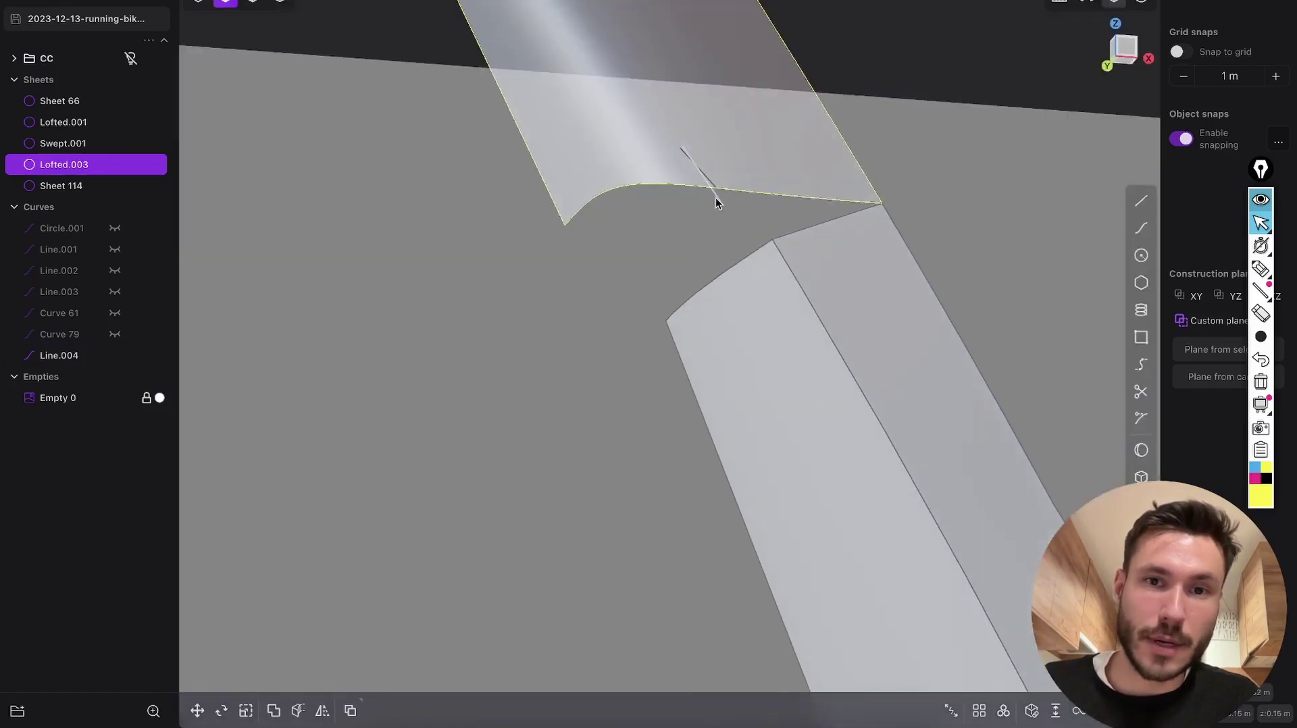
click(716, 198)
key(x)
middle_drag(729, 130, 708, 101)
scroll(708, 102, up, 5)
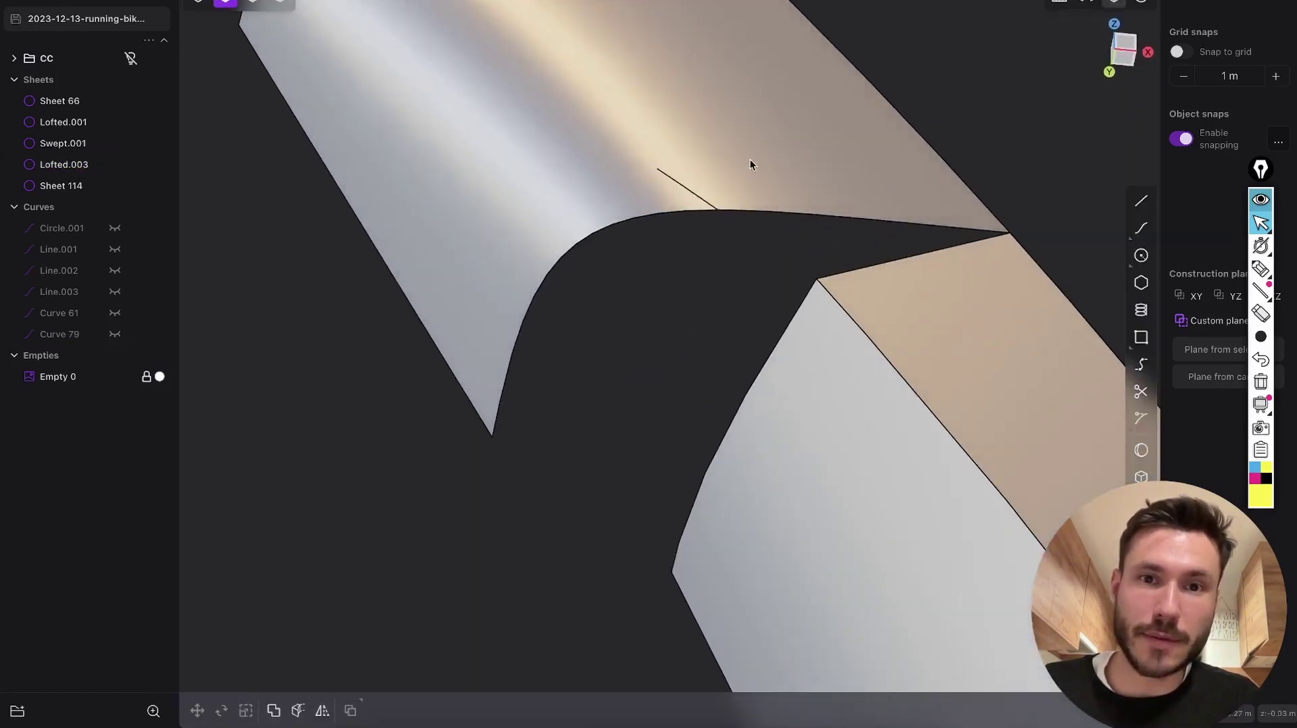
mouse_move(750, 161)
middle_down()
mouse_move(732, 208)
mouse_move(756, 226)
middle_up()
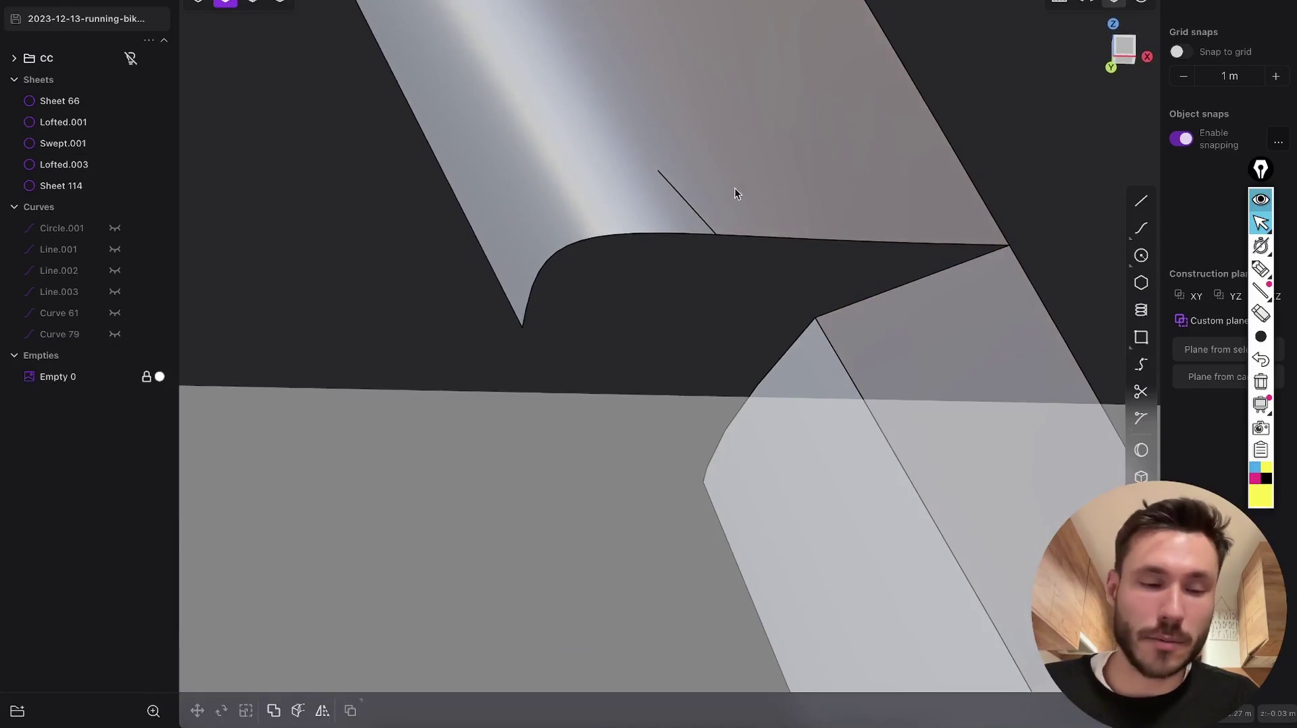
Step: Start a bridge curve between the imprinted edge on the head surface and the upper end of the neck crease
click(833, 343)
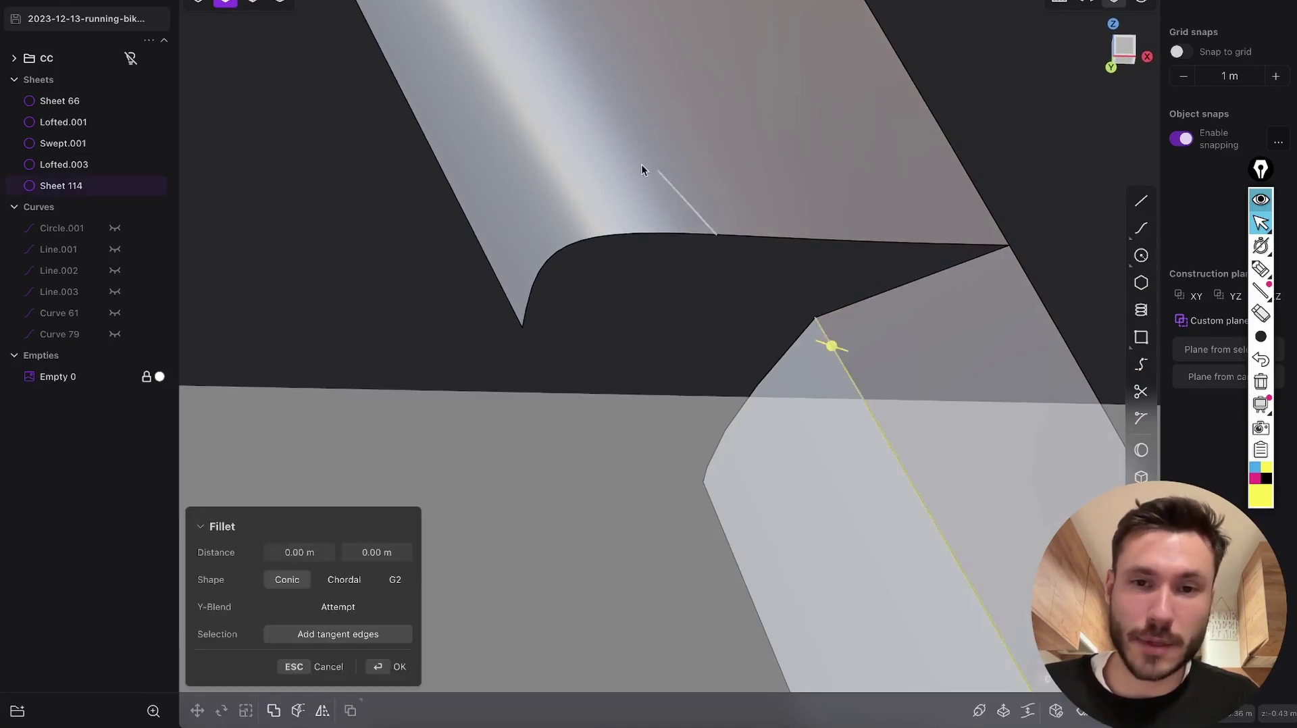
shift+click(707, 213)
middle_drag(768, 175, 798, 183)
click(680, 193)
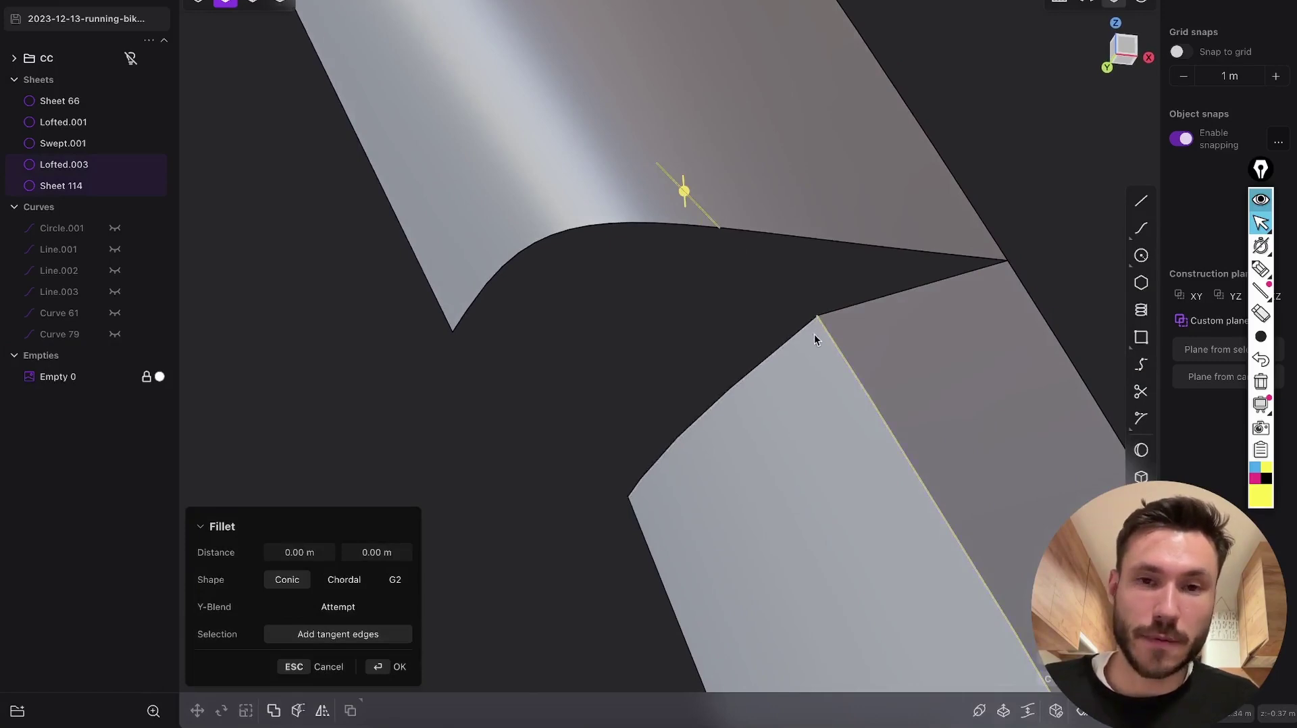
key(shift+b)
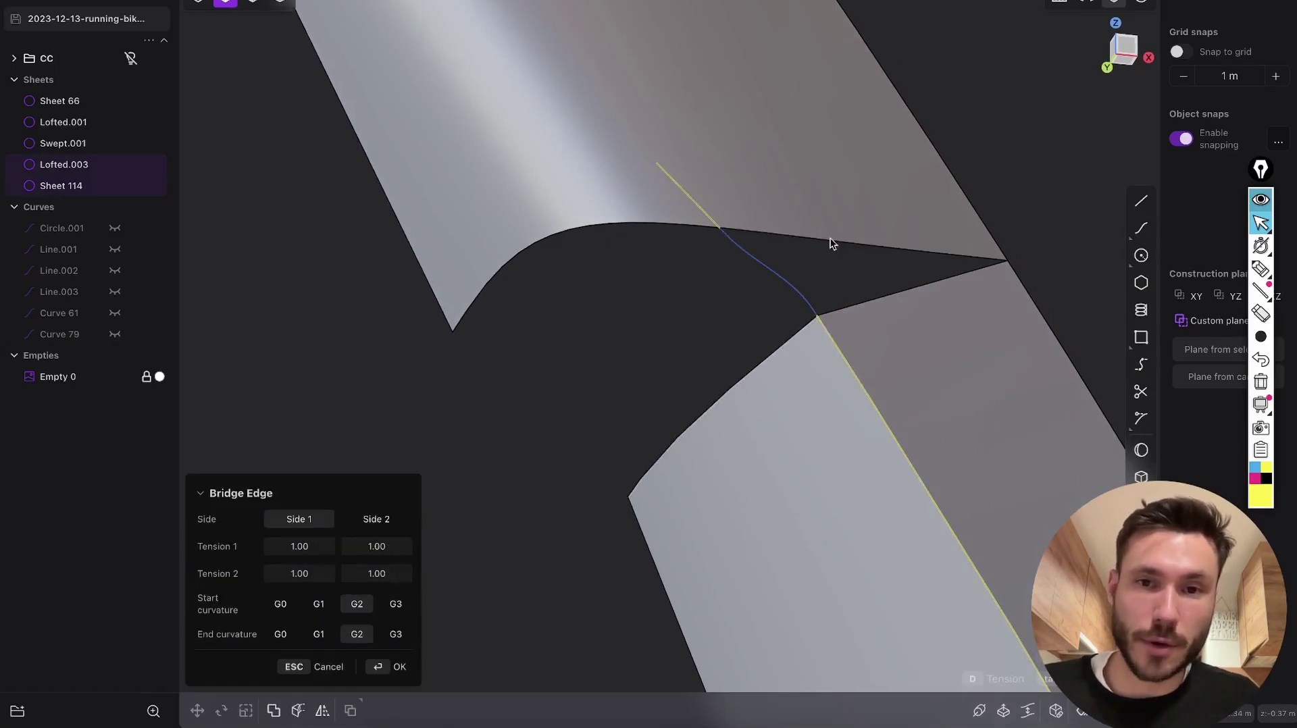
Step: Set the bridge curve's start curvature to G1, end curvature to G0 and tension to about 1.18, and create it
middle_drag(829, 238, 721, 238)
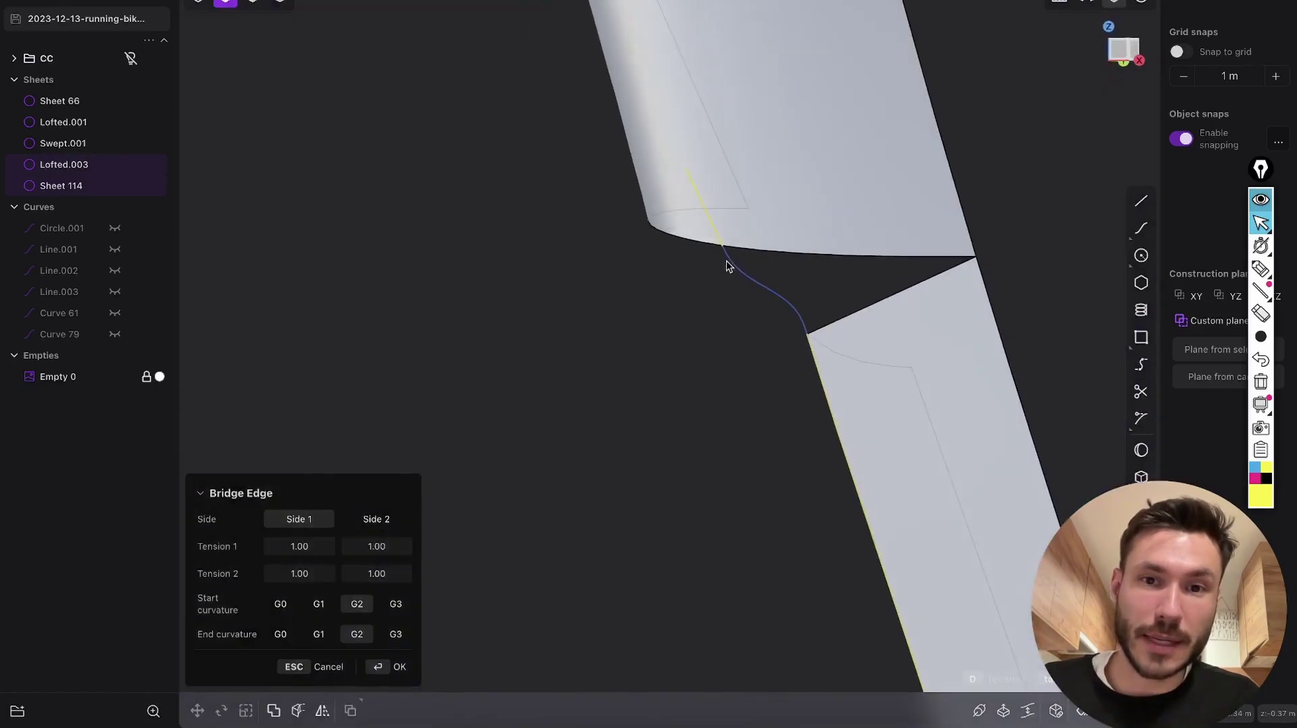
click(279, 635)
middle_drag(782, 250, 572, 433)
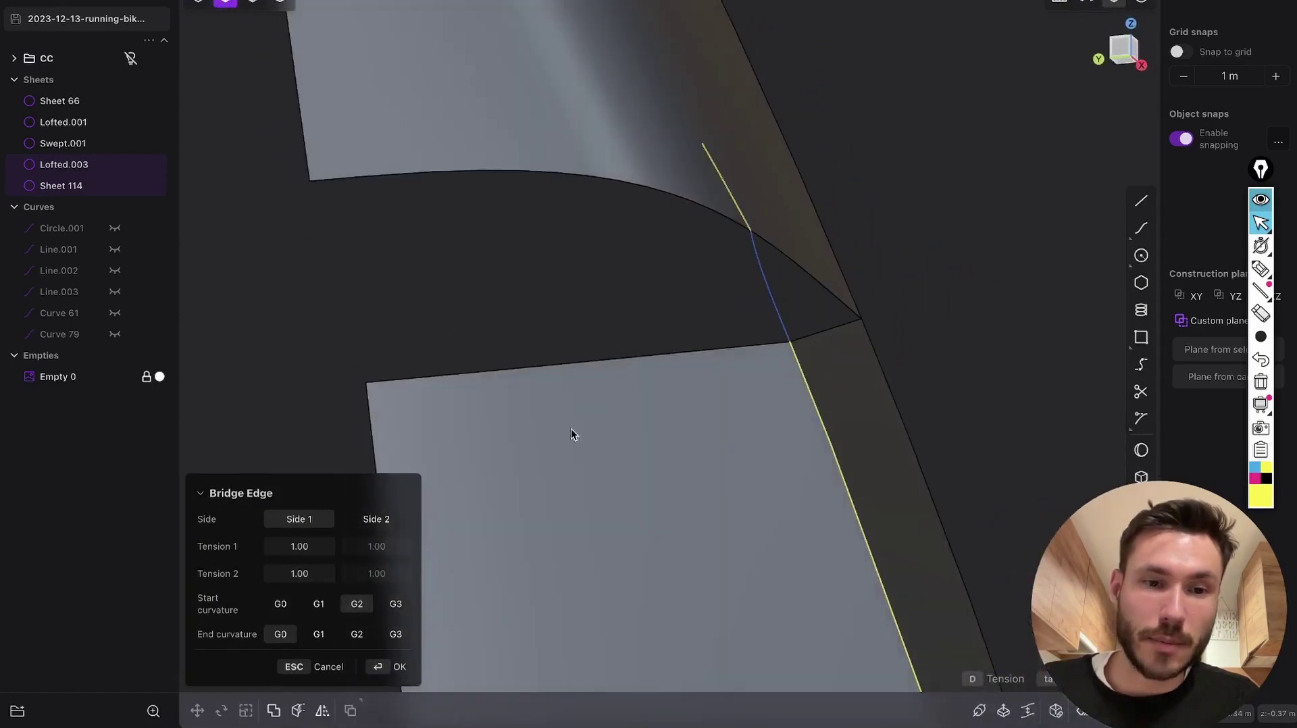
click(324, 612)
middle_drag(558, 489, 707, 367)
middle_drag(682, 223, 657, 263)
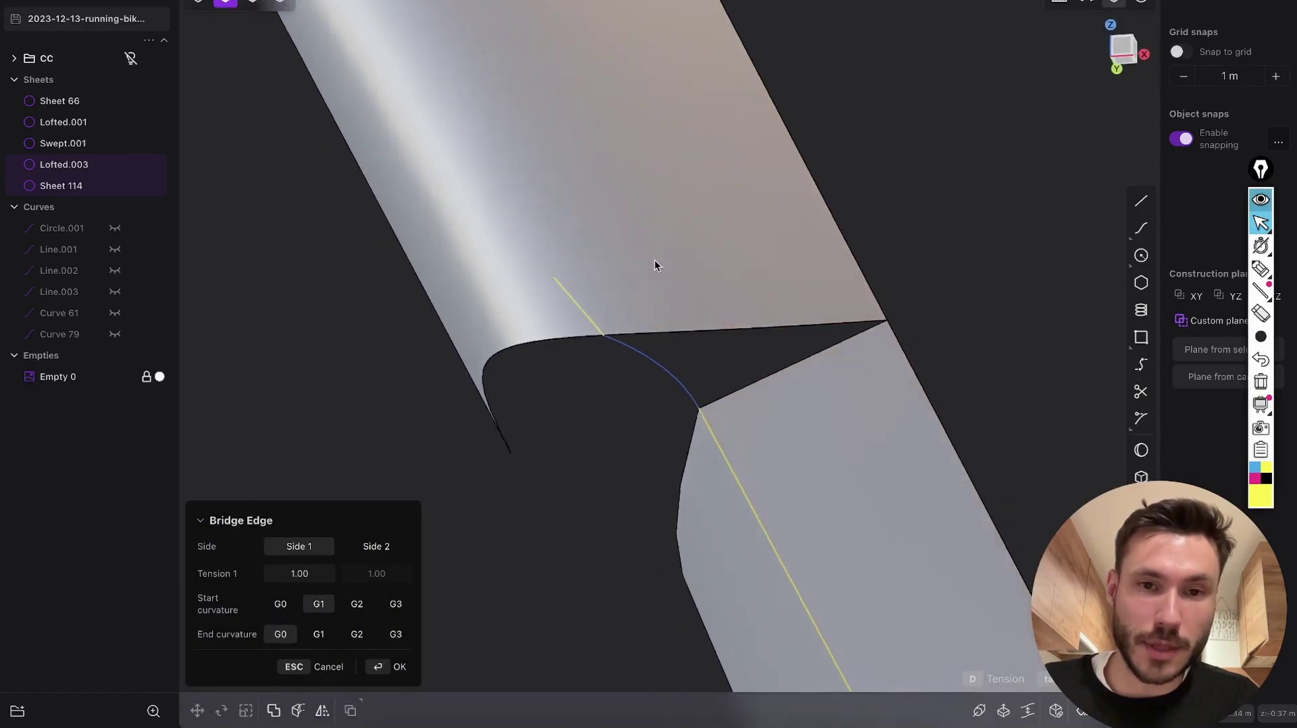
key(d)
click(688, 228)
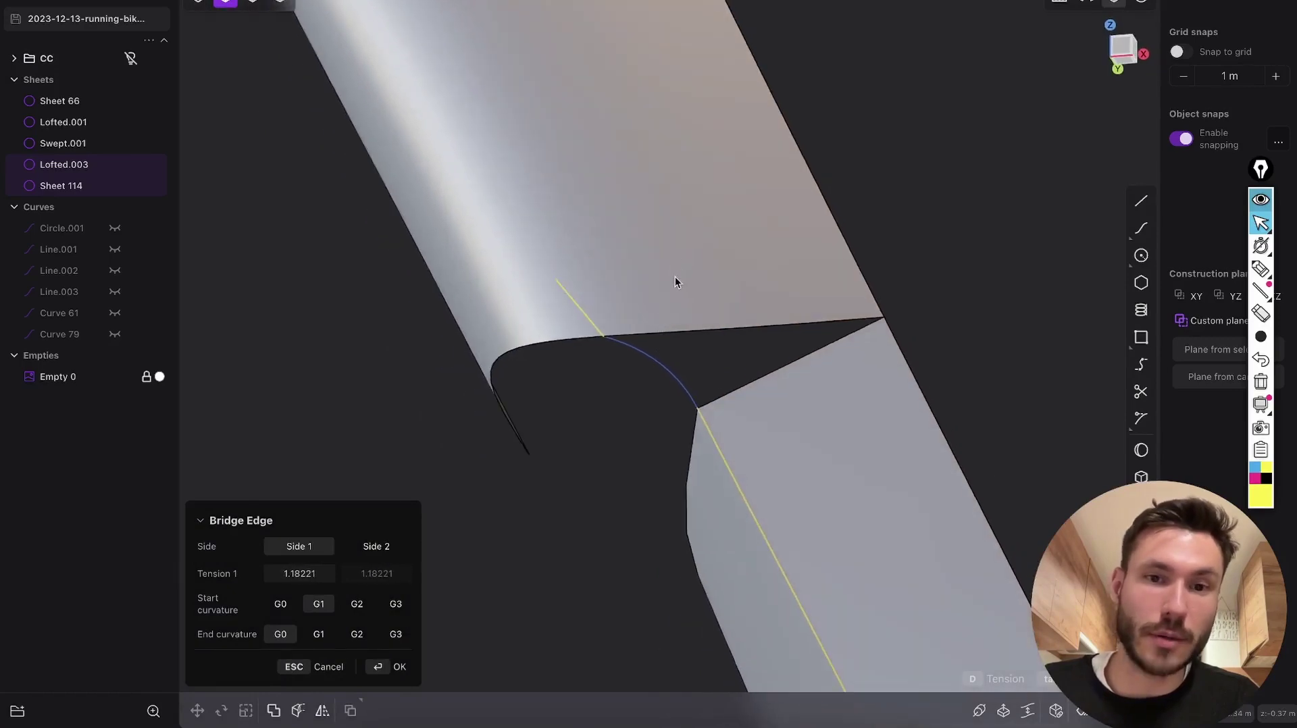
key(Return)
scroll(677, 281, down, 5)
middle_drag(717, 214, 781, 206)
click(823, 238)
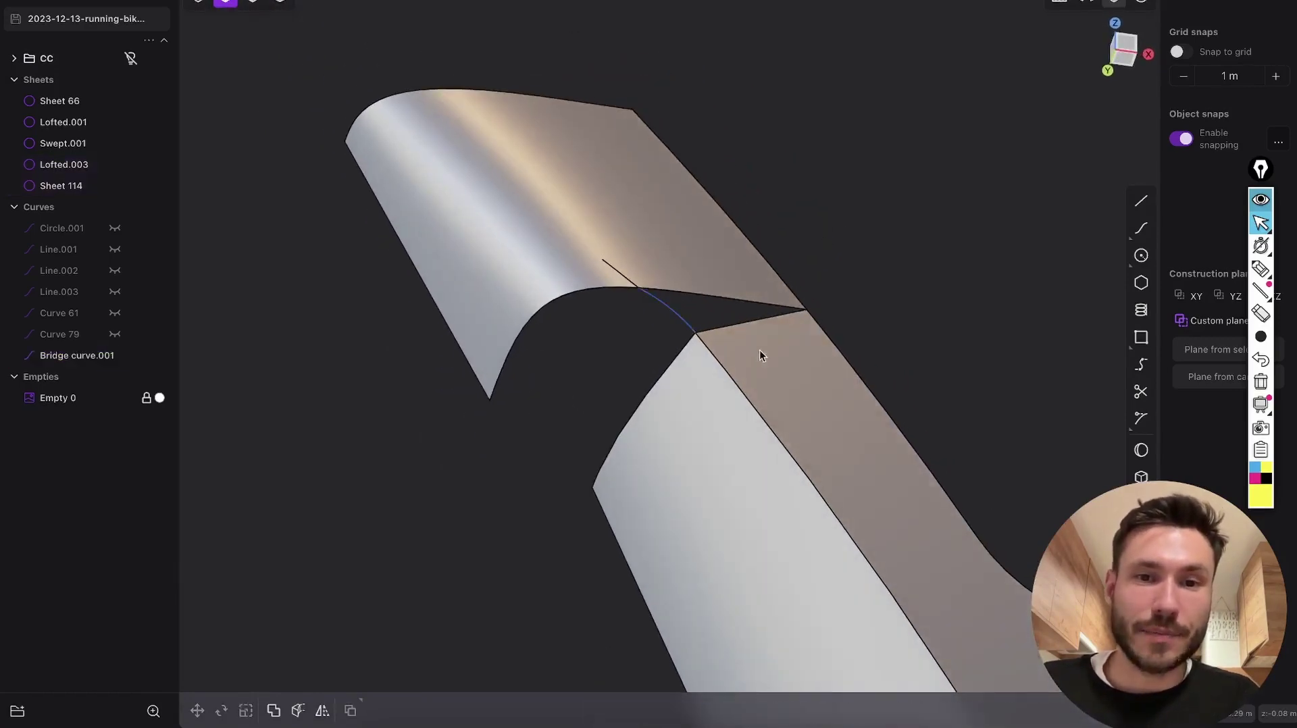
middle_drag(759, 350, 761, 218)
scroll(713, 353, up, 3)
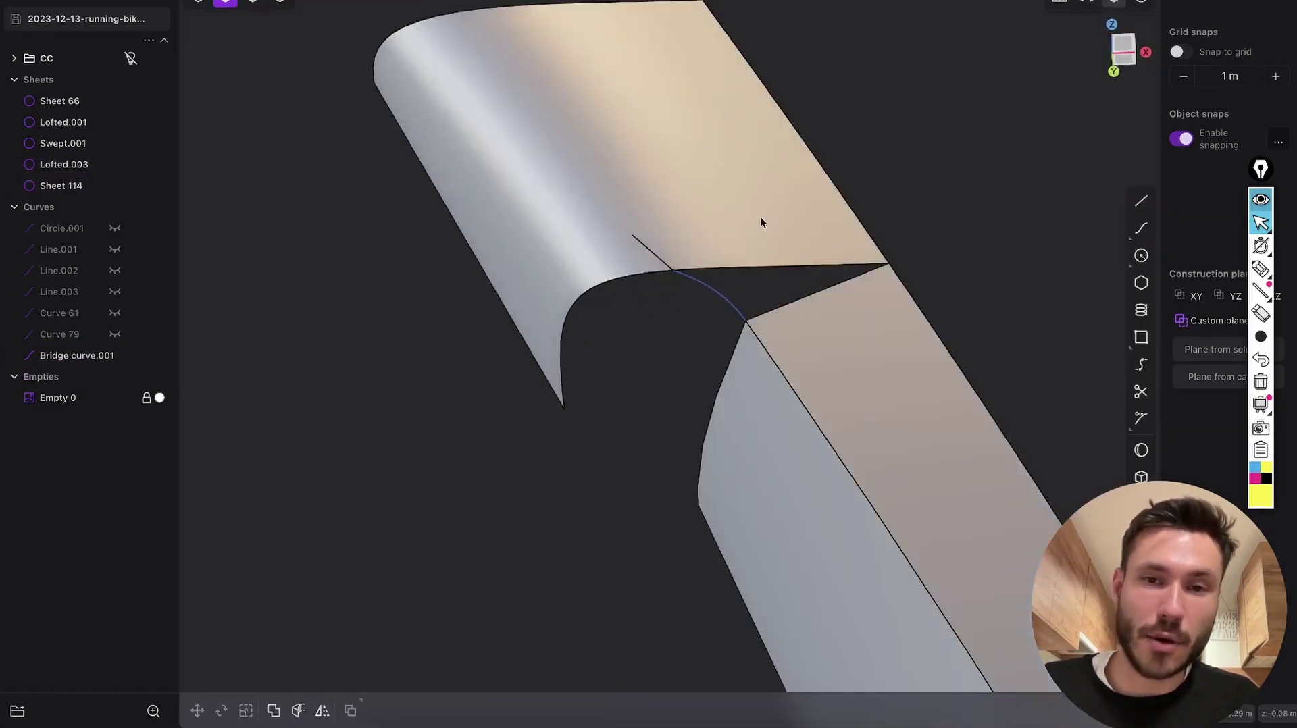
scroll(762, 230, up, 5)
key(5)
click(800, 279)
key(2)
shift+click(712, 343)
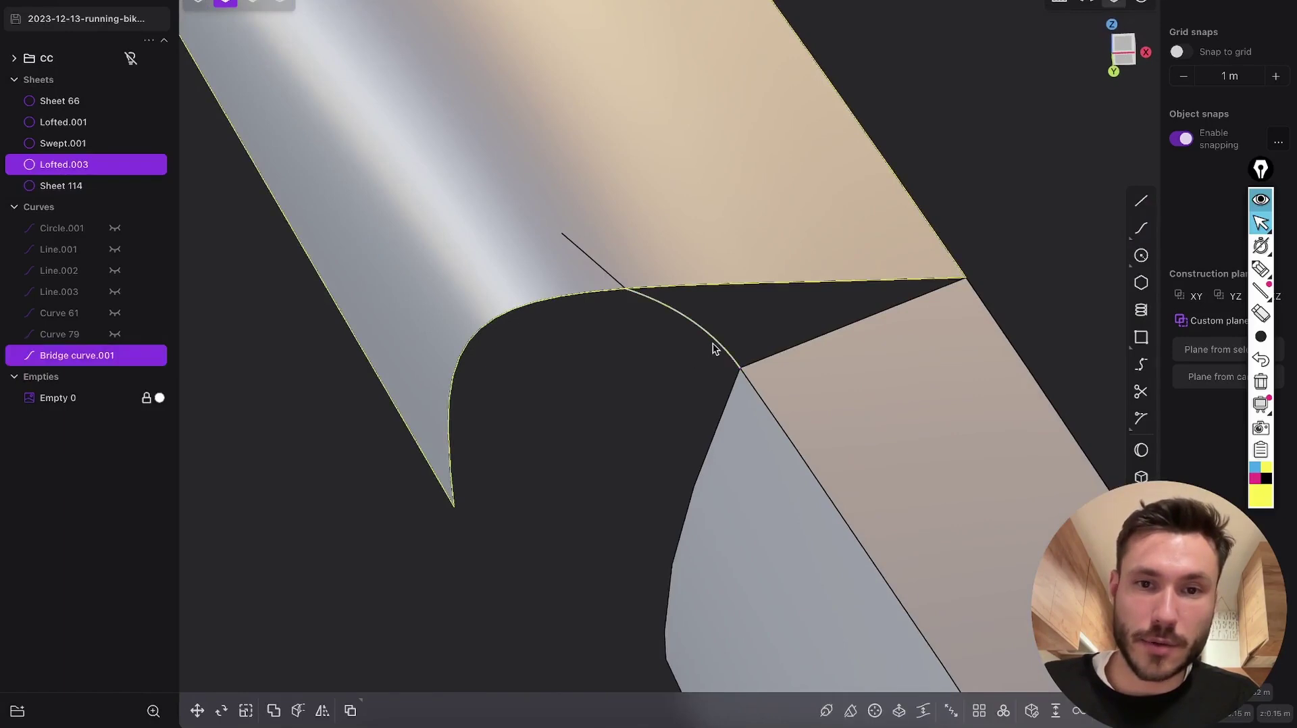
Step: Try to patch the triangular opening bounded by the bridge curve, the head surface's lower edge and the side strip's upper edge
click(802, 351)
shift+click(713, 335)
shift+click(765, 284)
middle_drag(804, 227, 862, 276)
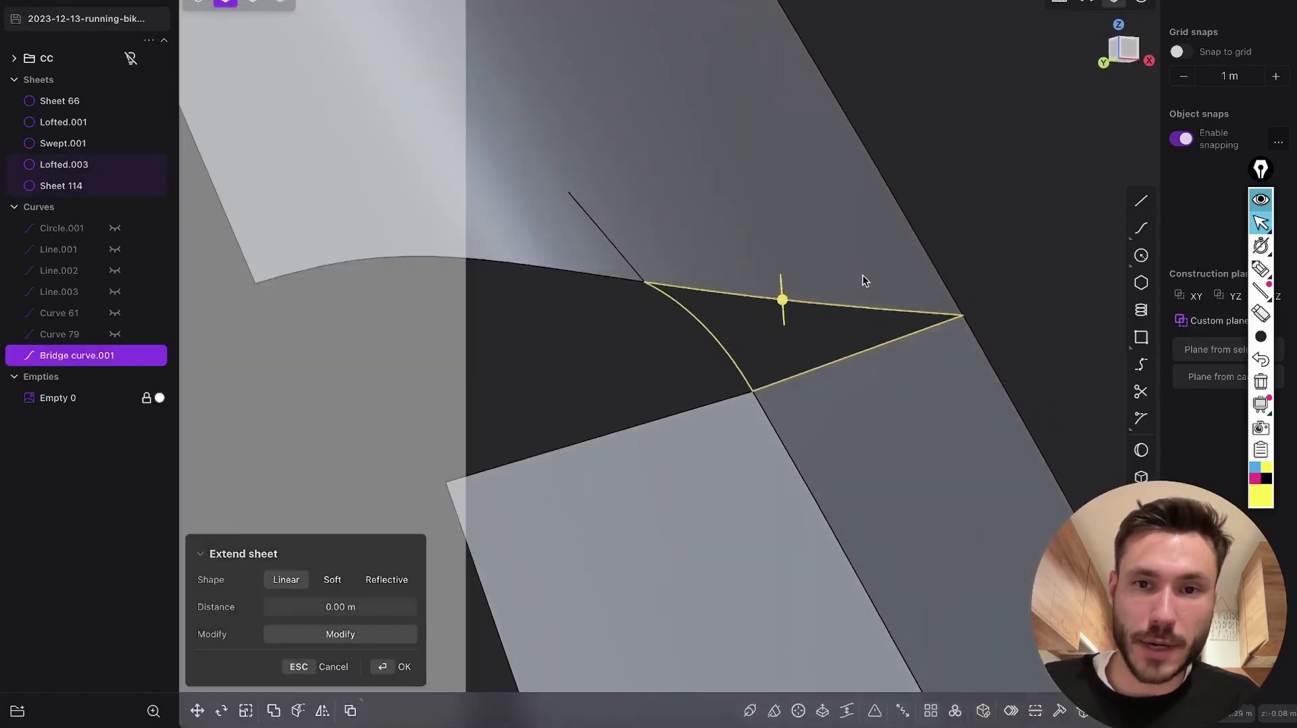
key(shift+p)
click(860, 358)
mouse_move(878, 401)
middle_down()
mouse_move(810, 378)
mouse_move(813, 310)
mouse_move(926, 363)
mouse_move(1030, 385)
mouse_move(926, 396)
mouse_move(884, 386)
mouse_move(831, 348)
mouse_move(813, 304)
middle_up()
key(Escape)
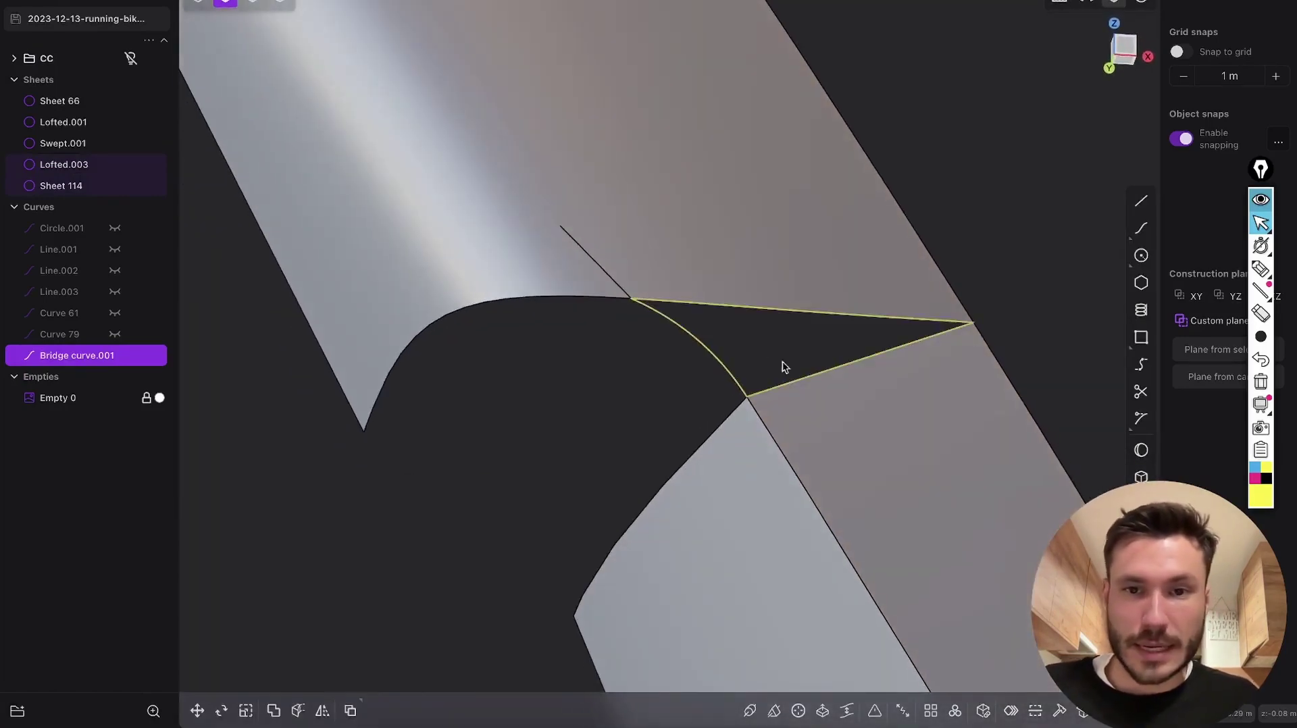
Step: Loft between the head surface's lower edge and the side strip's upper edge, using the bridge curve as guide, to close the triangular opening
key(Escape)
click(809, 381)
key(e)
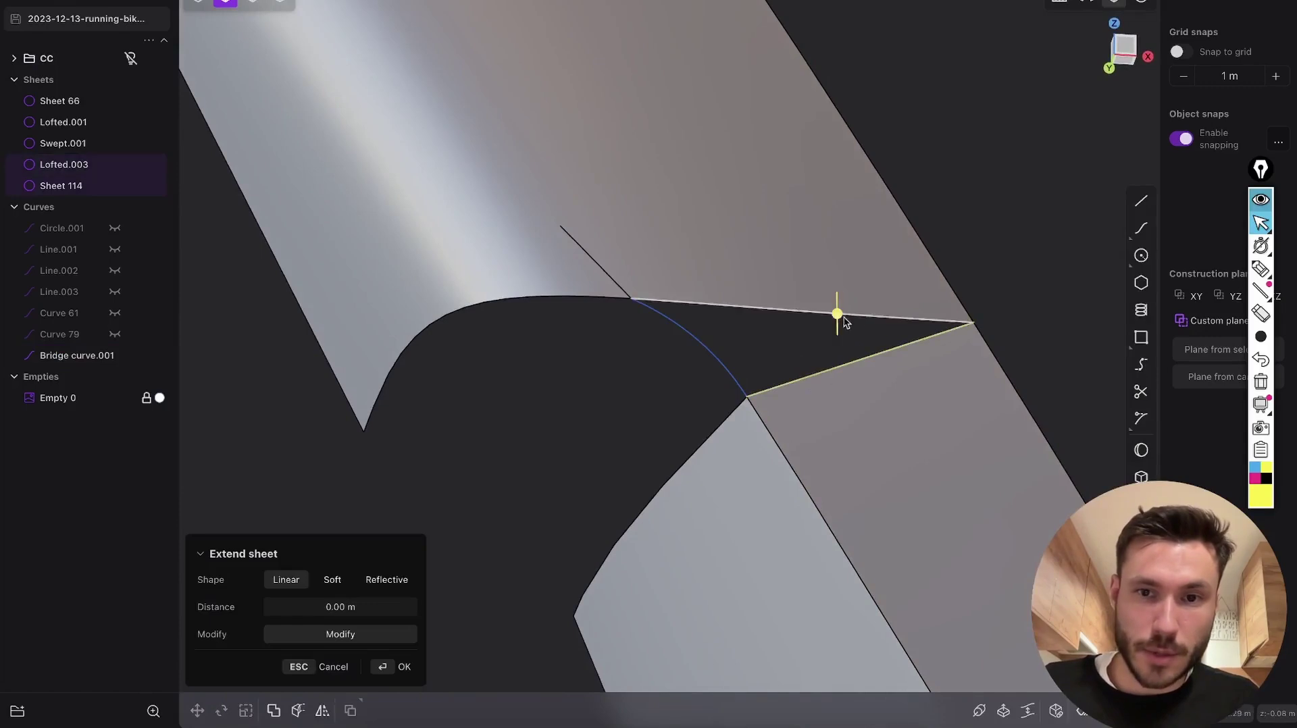
middle_drag(844, 321, 808, 315)
key(l)
click(792, 316)
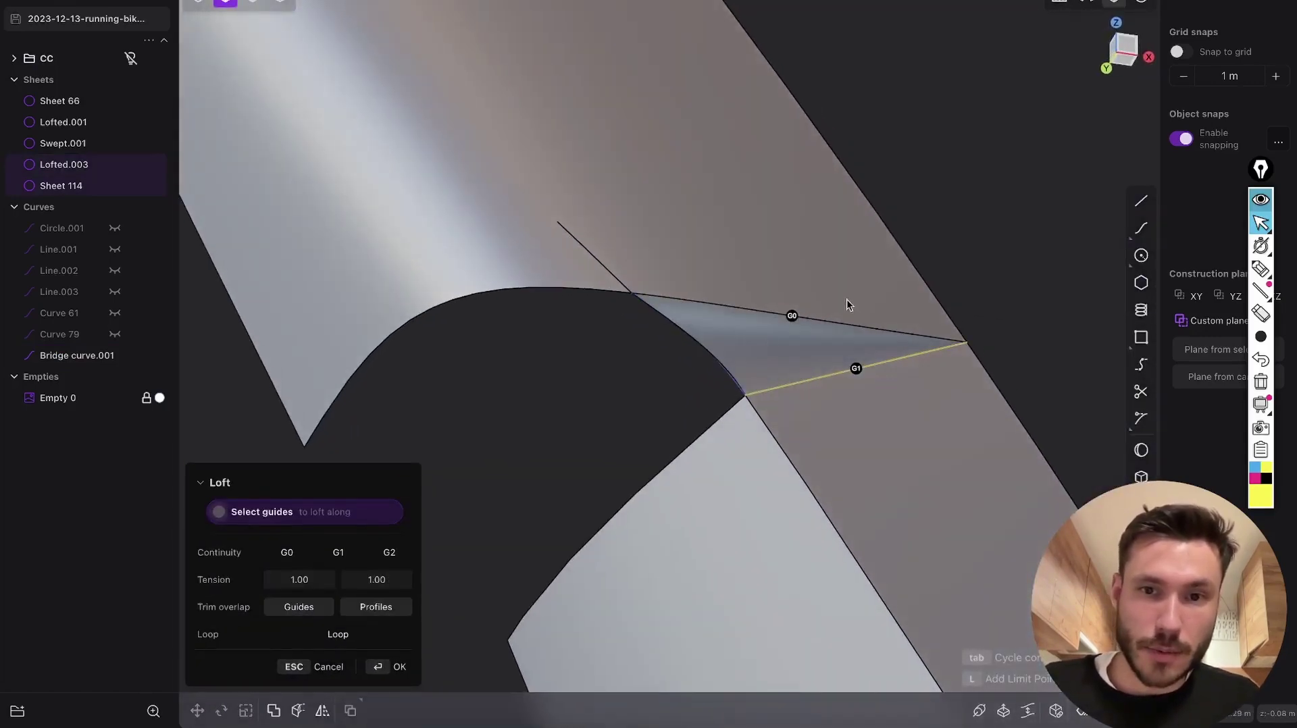
middle_drag(700, 352, 671, 318)
click(831, 392)
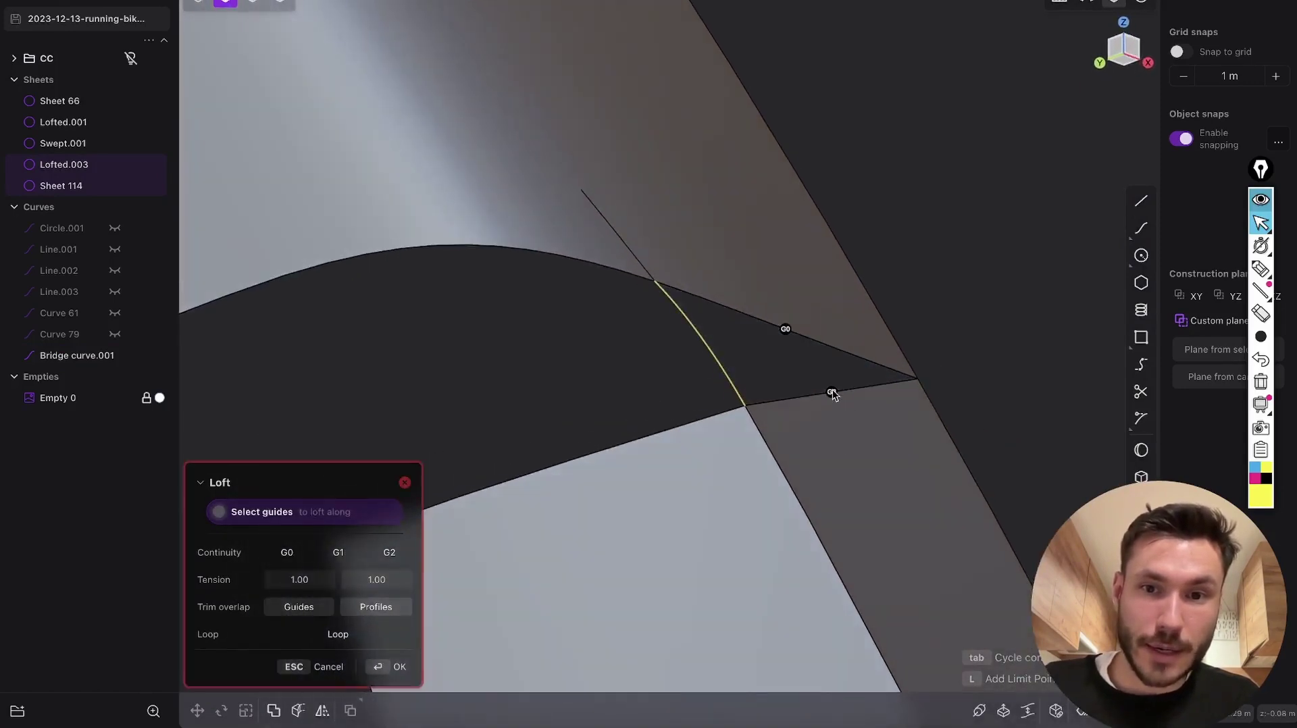
click(832, 393)
key(Return)
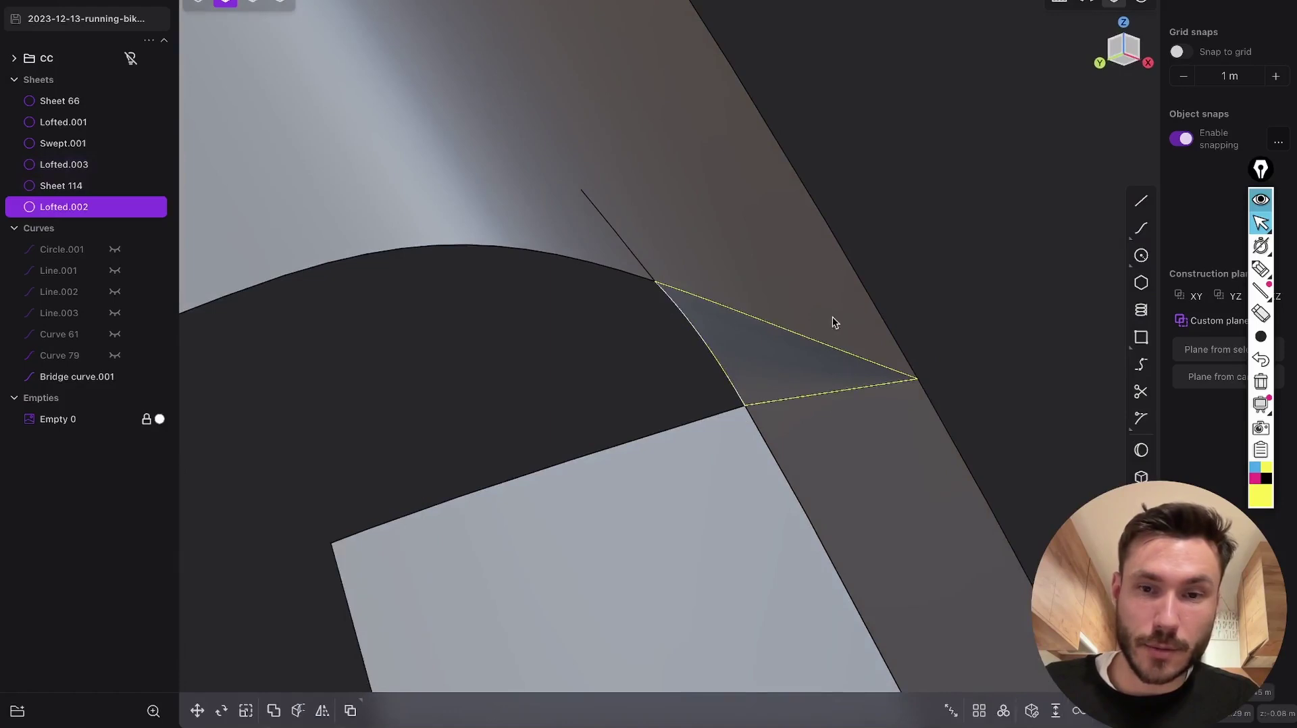
Step: Delete the leftover bridge curve and join the triangular loft to the neck sheet
click(861, 225)
click(709, 358)
key(Delete)
scroll(749, 337, down, 5)
key(alt+shift+z)
middle_drag(764, 402, 759, 347)
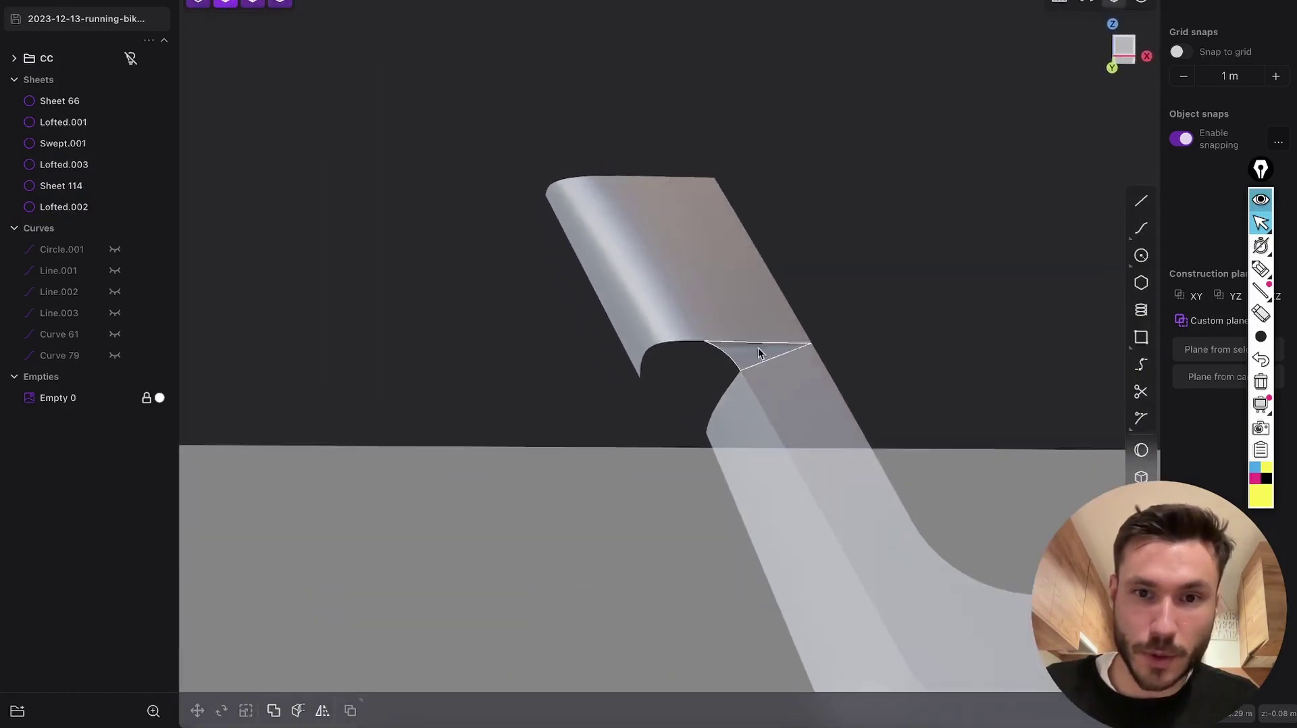
click(793, 385)
shift+click(789, 398)
key(j)
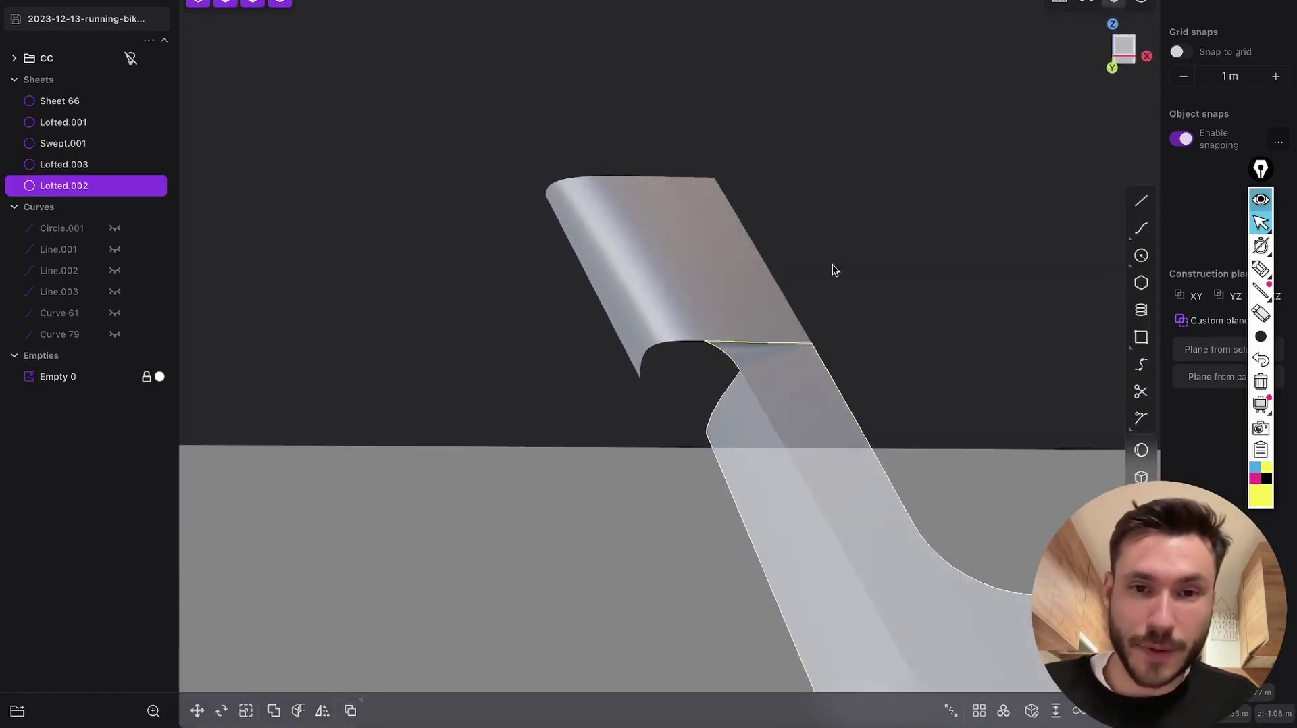
Step: Examine the joined transition and compare the head and neck shapes with the bike in the reference image
click(832, 265)
middle_drag(732, 301, 792, 255)
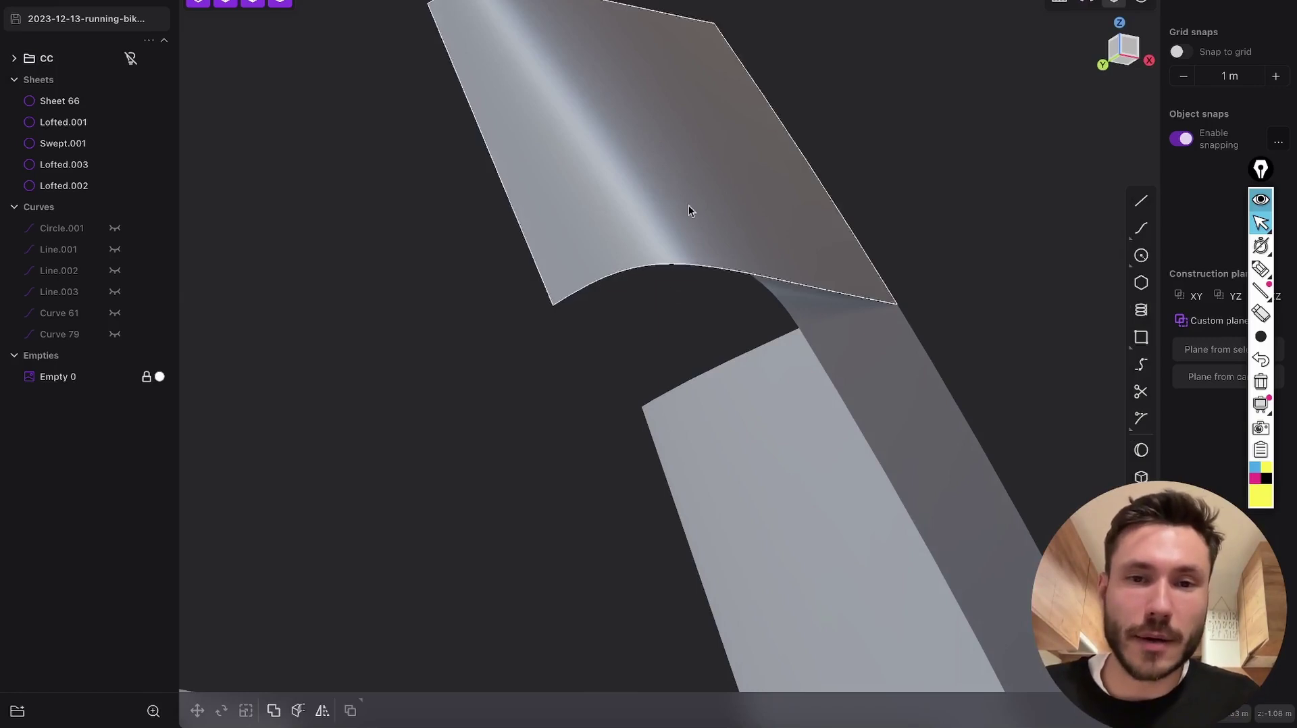
click(728, 180)
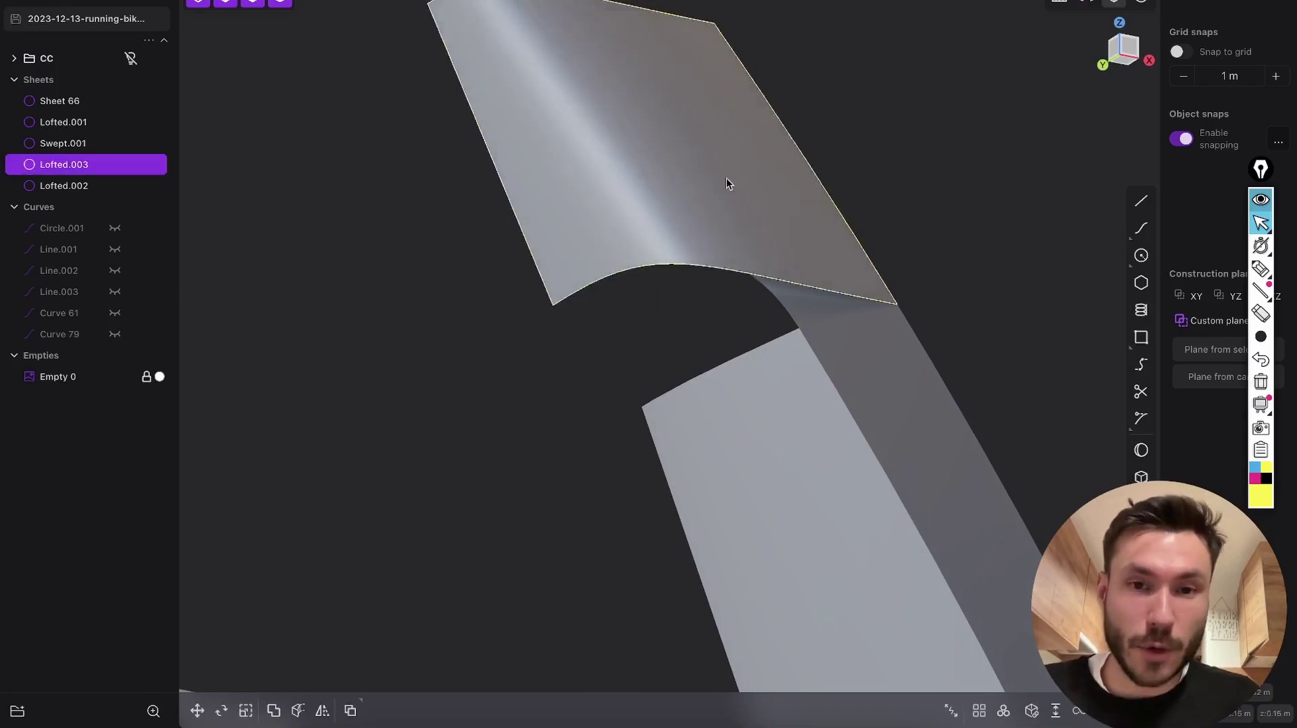
middle_drag(728, 180, 689, 209)
shift+middle_drag(689, 513, 785, 304)
shift+middle_drag(621, 422, 820, 208)
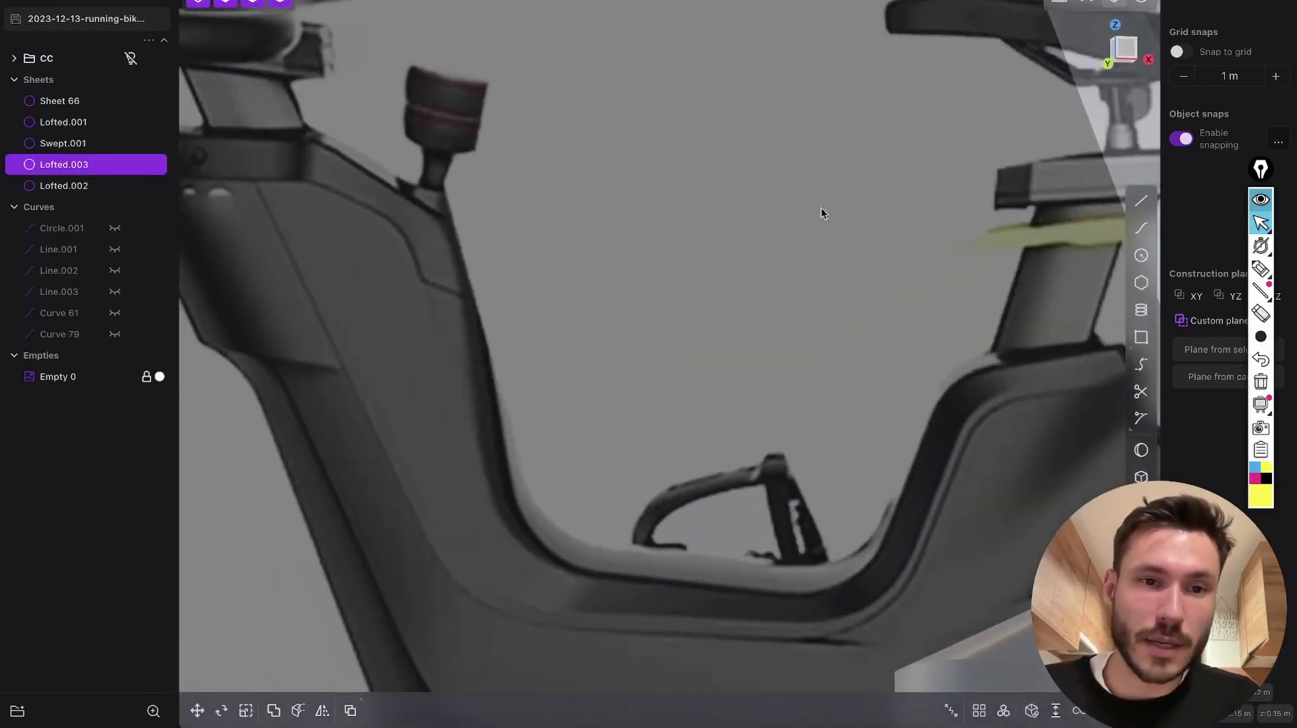
middle_drag(310, 266, 289, 252)
shift+middle_drag(322, 356, 517, 402)
scroll(456, 437, up, 4)
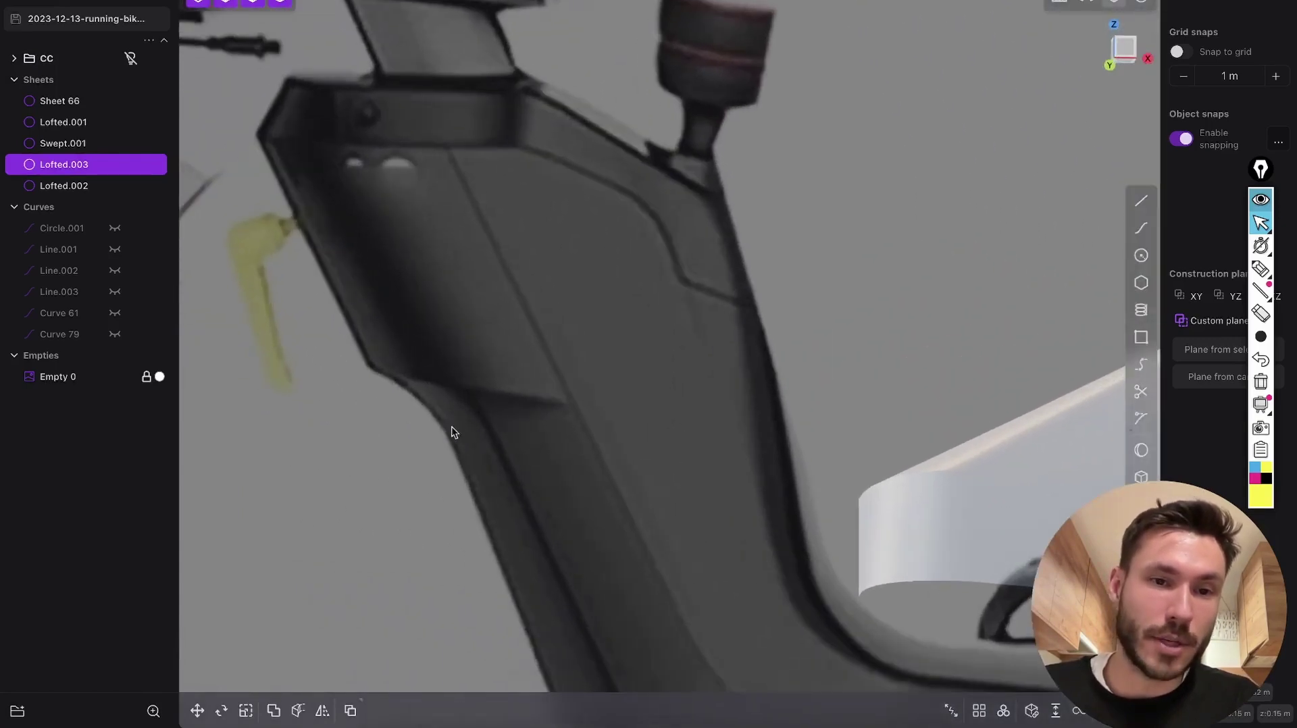
scroll(585, 177, down, 6)
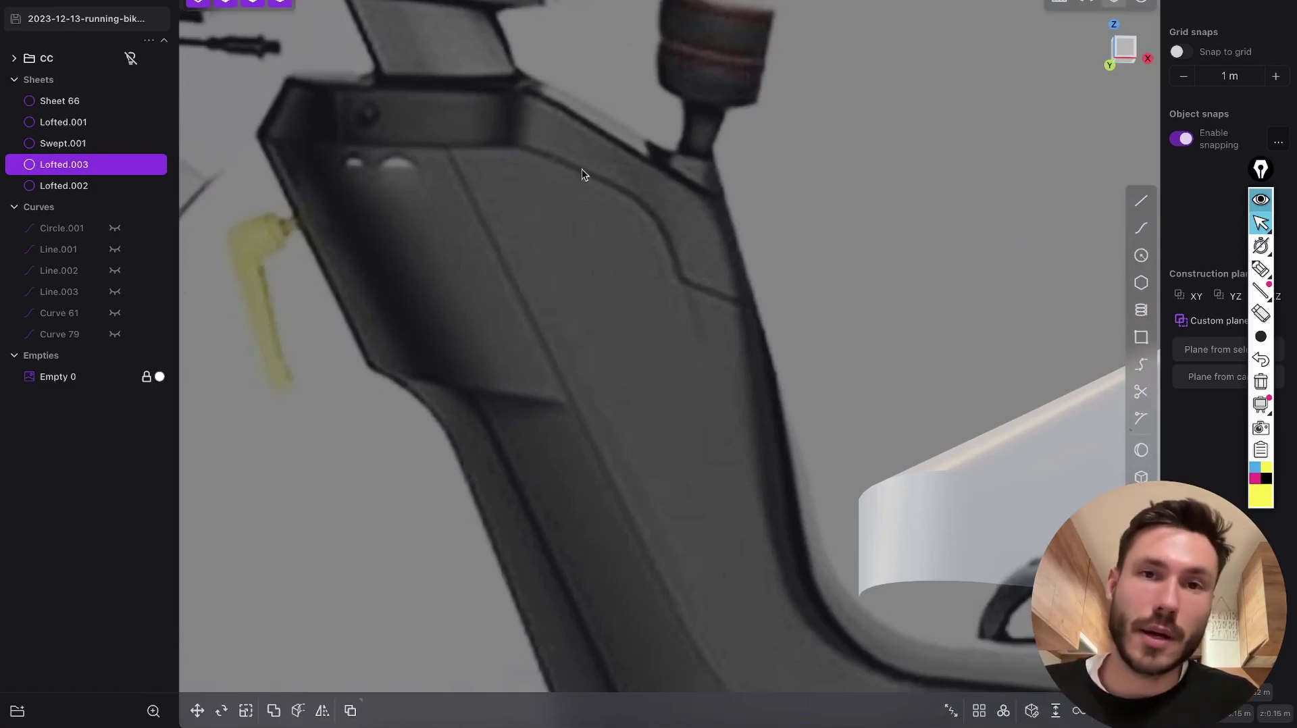
scroll(615, 177, down, 2)
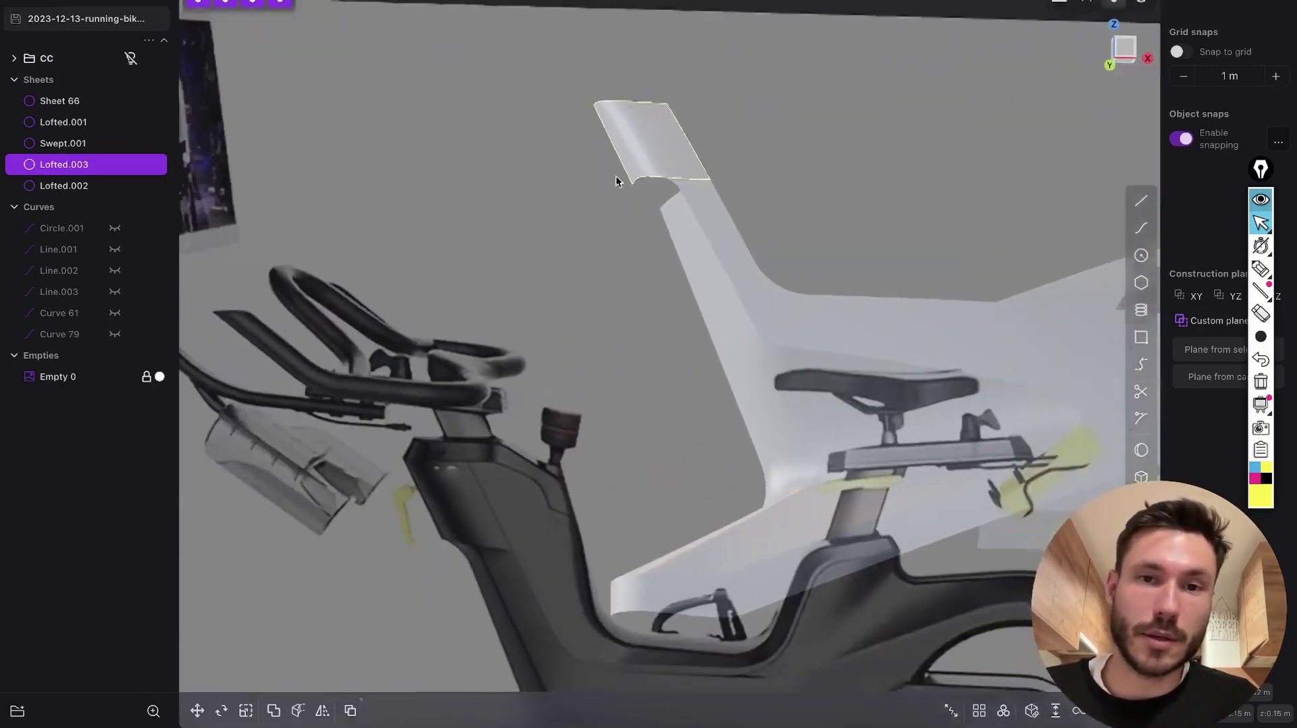
scroll(741, 216, up, 8)
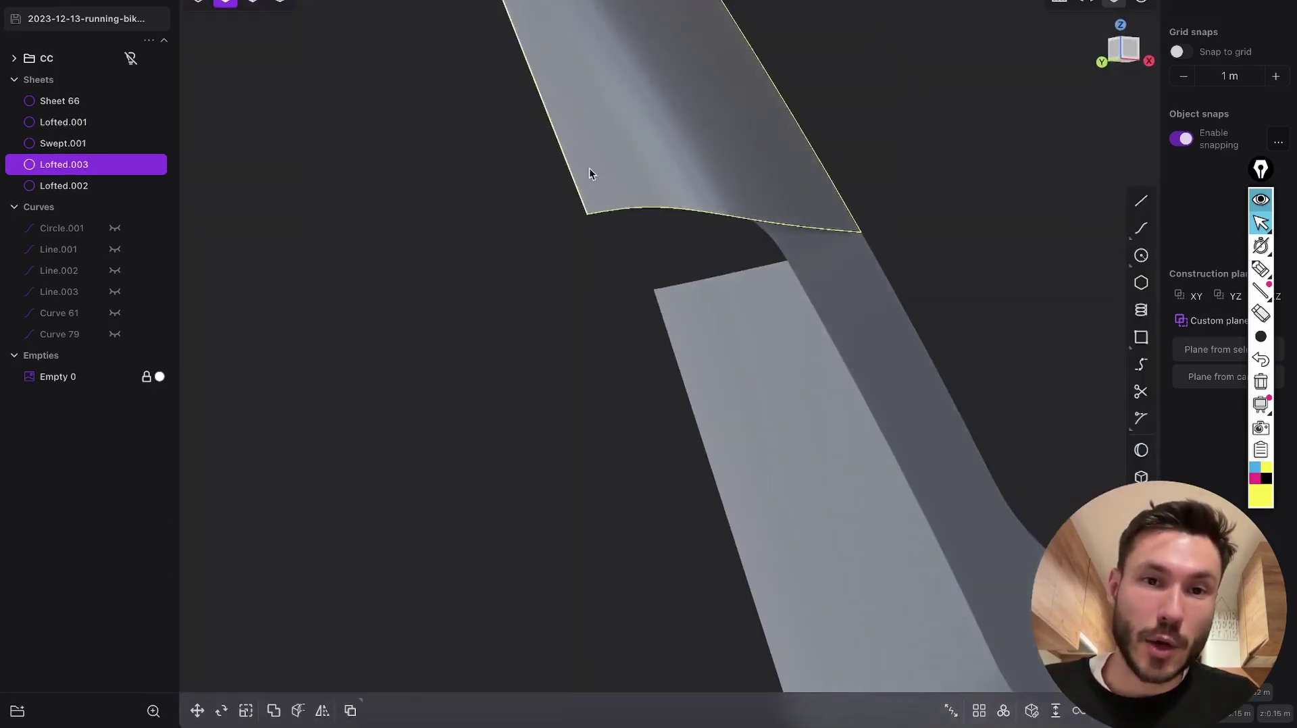
Step: Compare the front edges of the neck and head sheets with the reference and mark the concave contour between them
click(695, 325)
key(e)
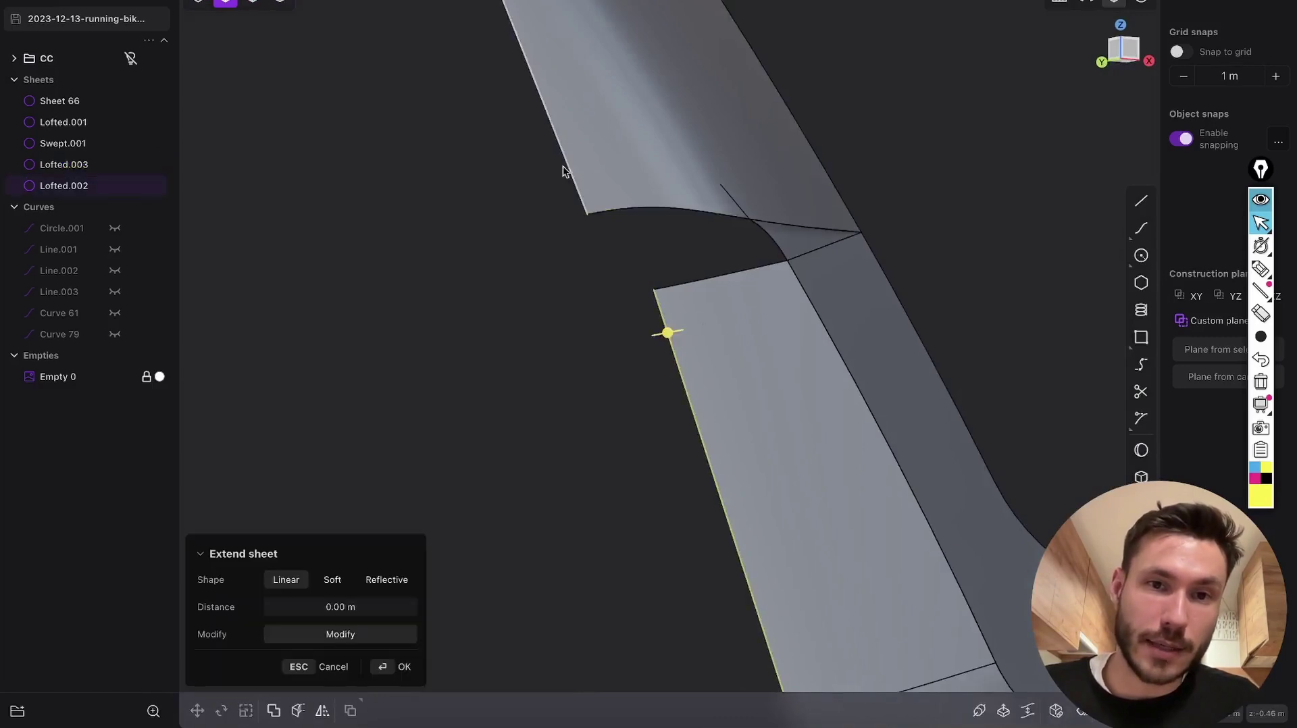
click(566, 168)
click(1132, 57)
scroll(716, 196, up, 5)
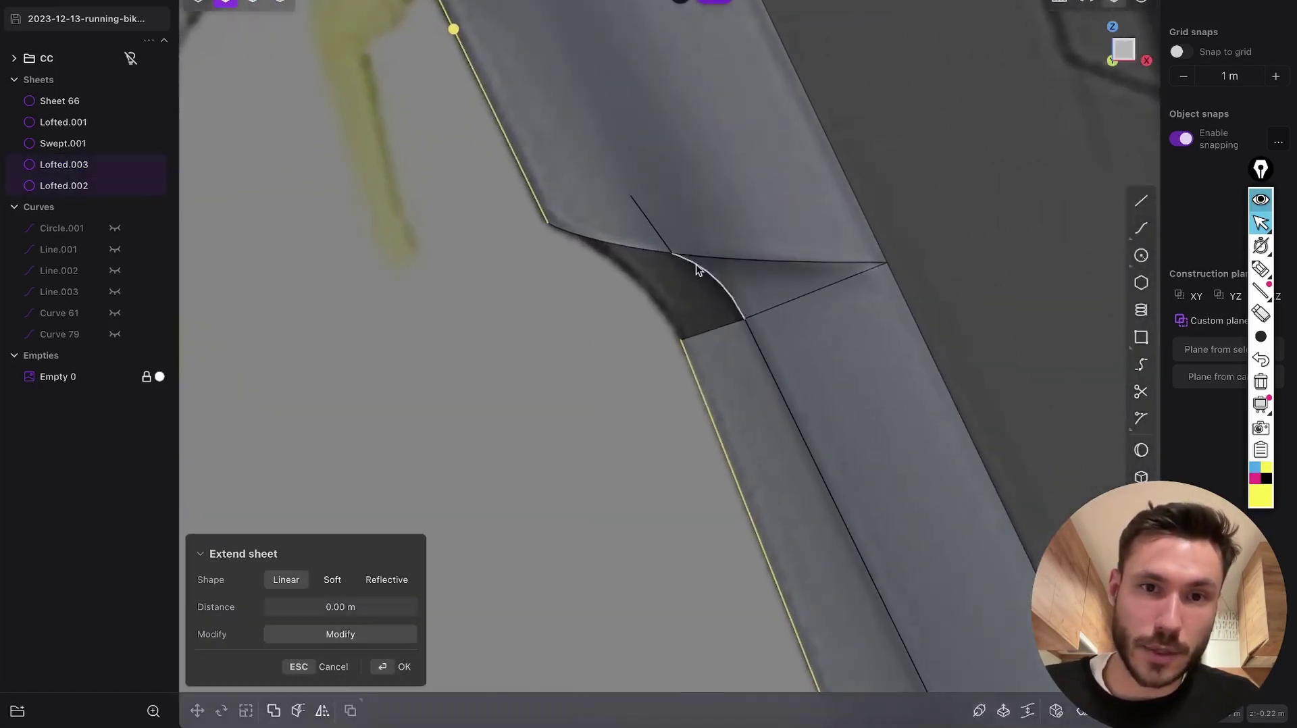
click(1260, 269)
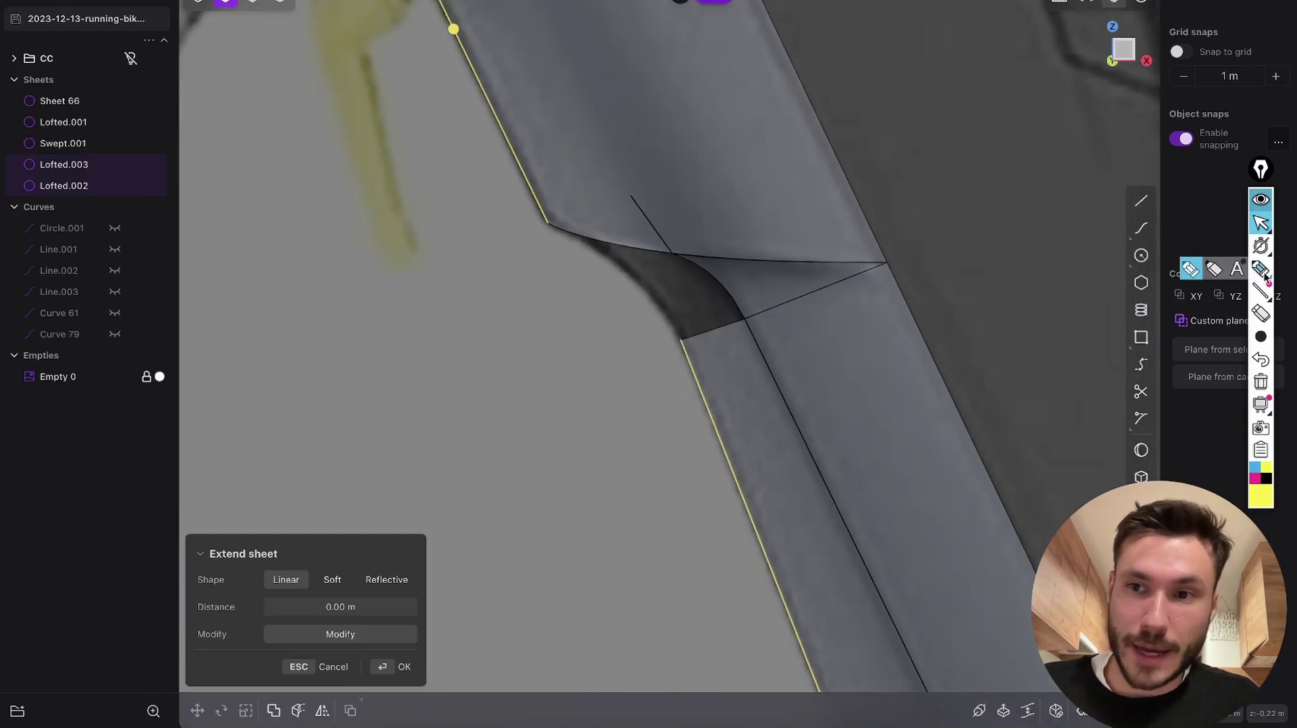
drag(679, 346, 663, 310)
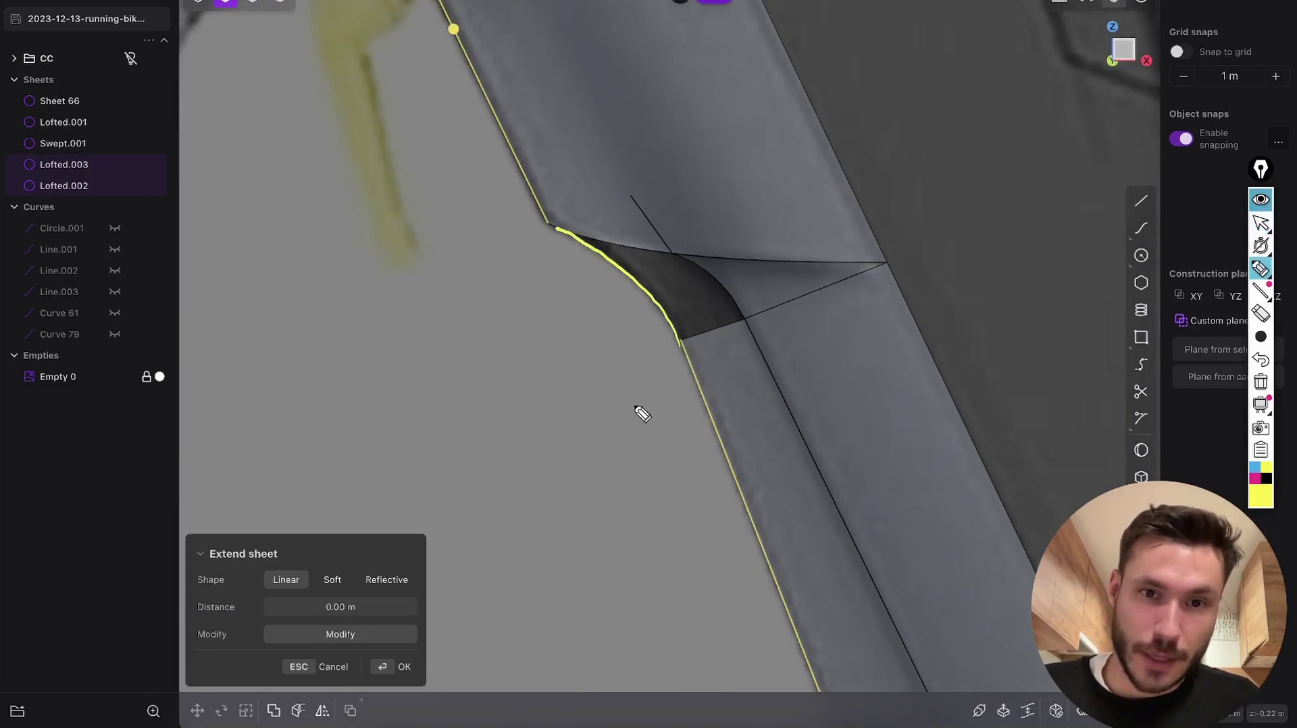
drag(658, 410, 656, 446)
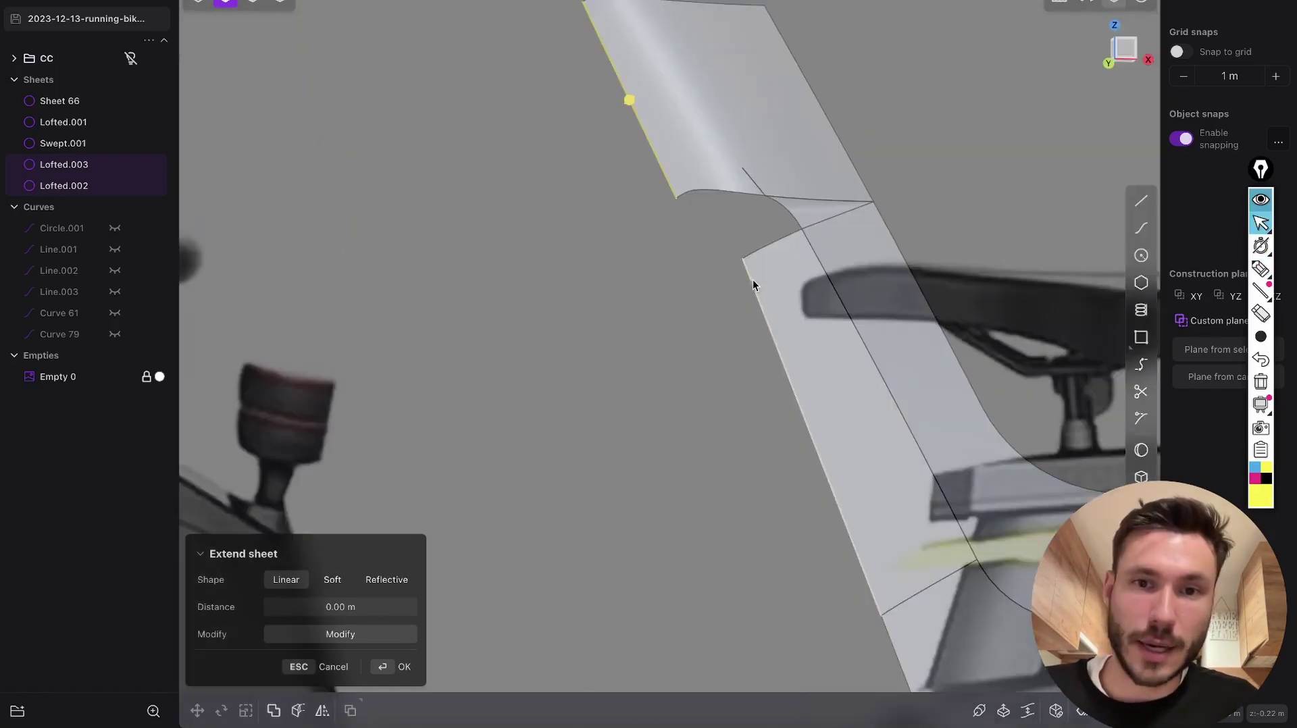
Step: Bridge the front edges of the neck and head sheets with start curvature G2, end curvature G0 and tension 1 of about 0.556
click(753, 283)
scroll(698, 161, up, 5)
shift+click(642, 209)
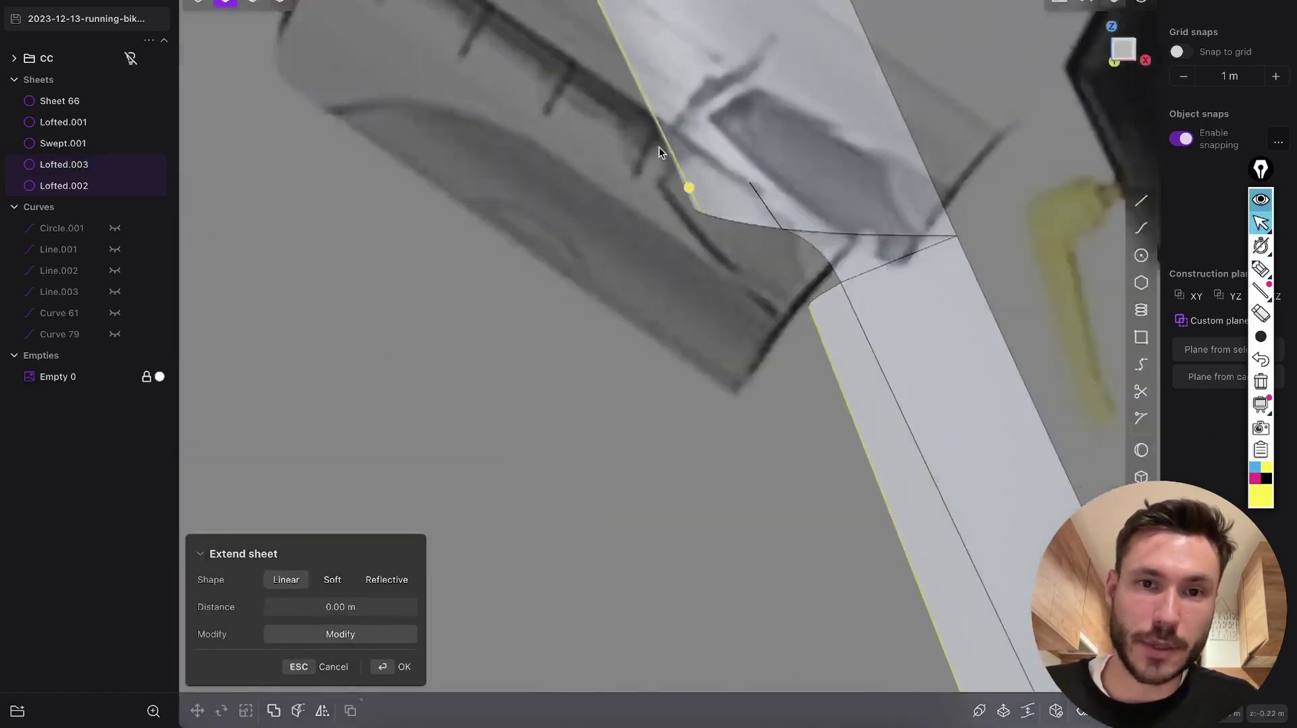
drag(1135, 62, 1124, 53)
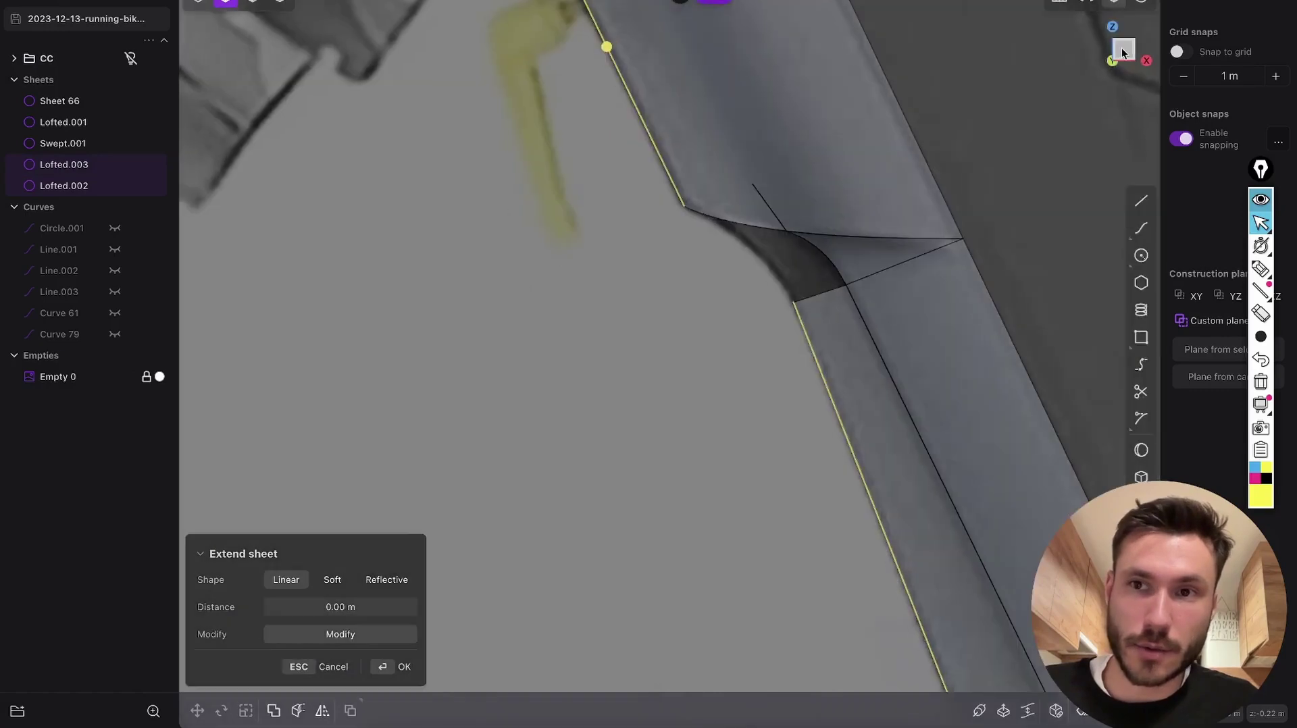
key(shift+b)
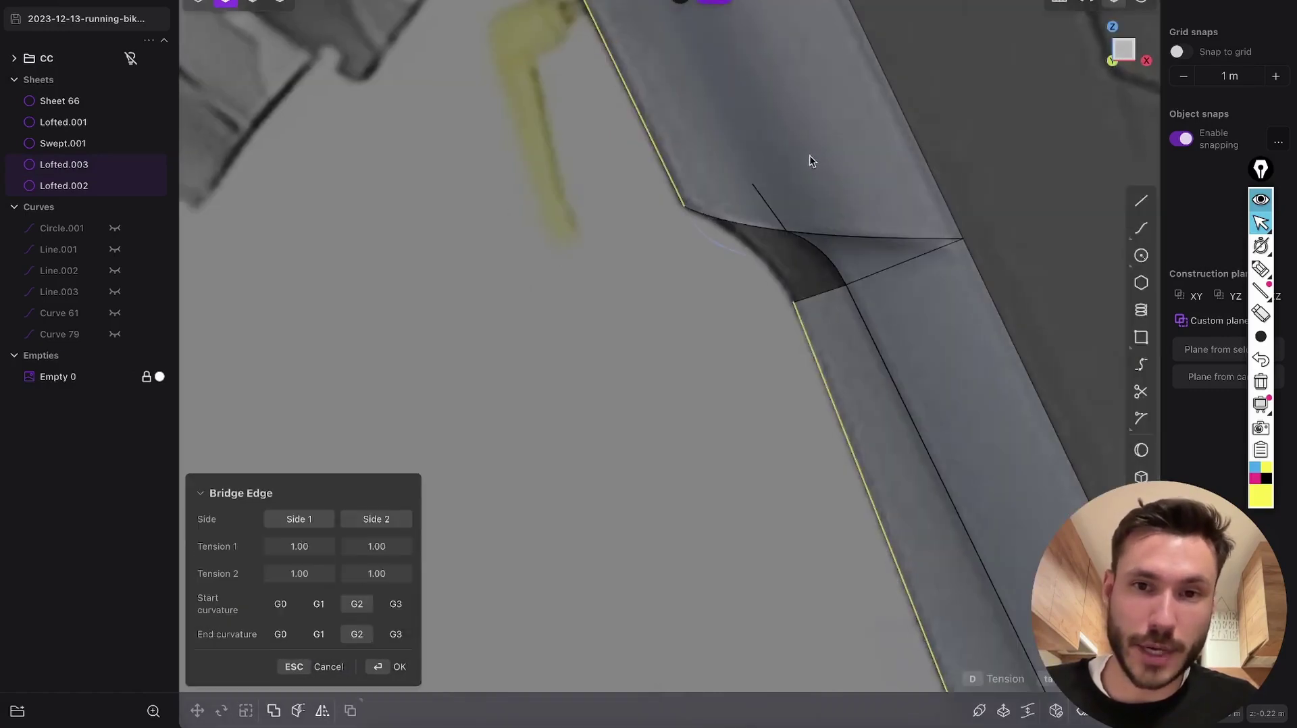
scroll(756, 241, up, 3)
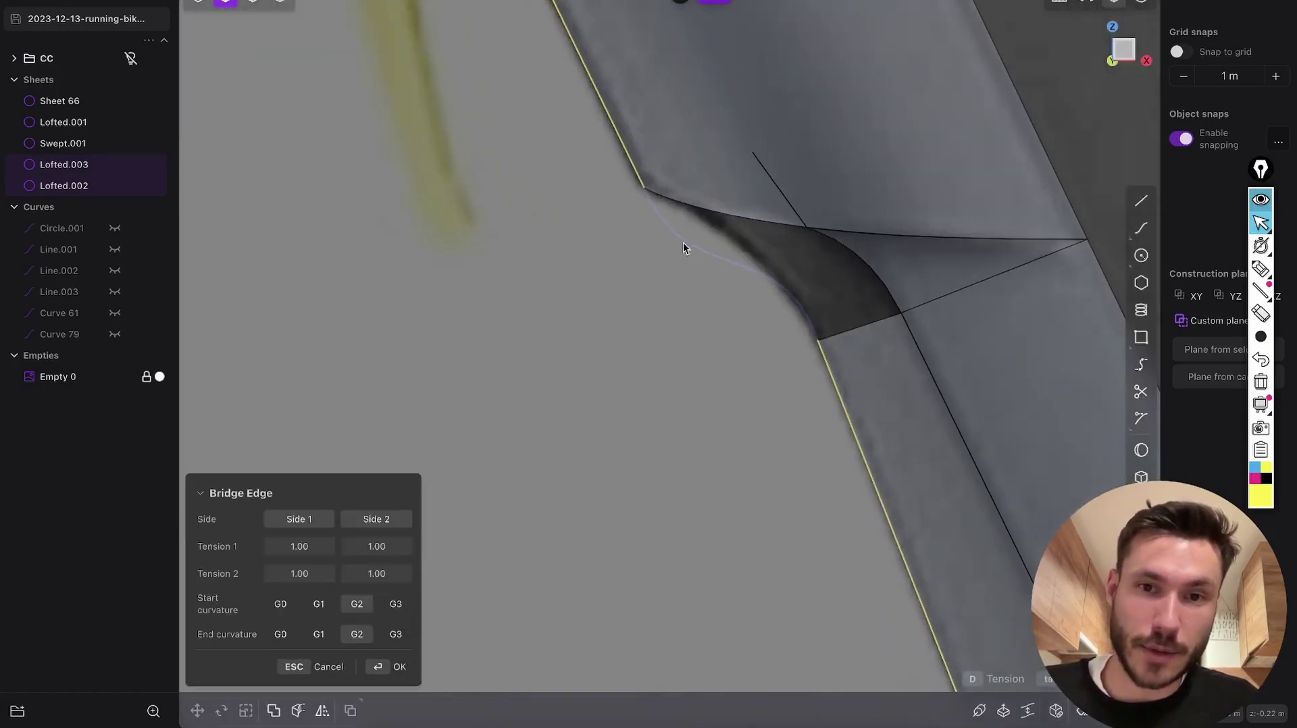
click(280, 634)
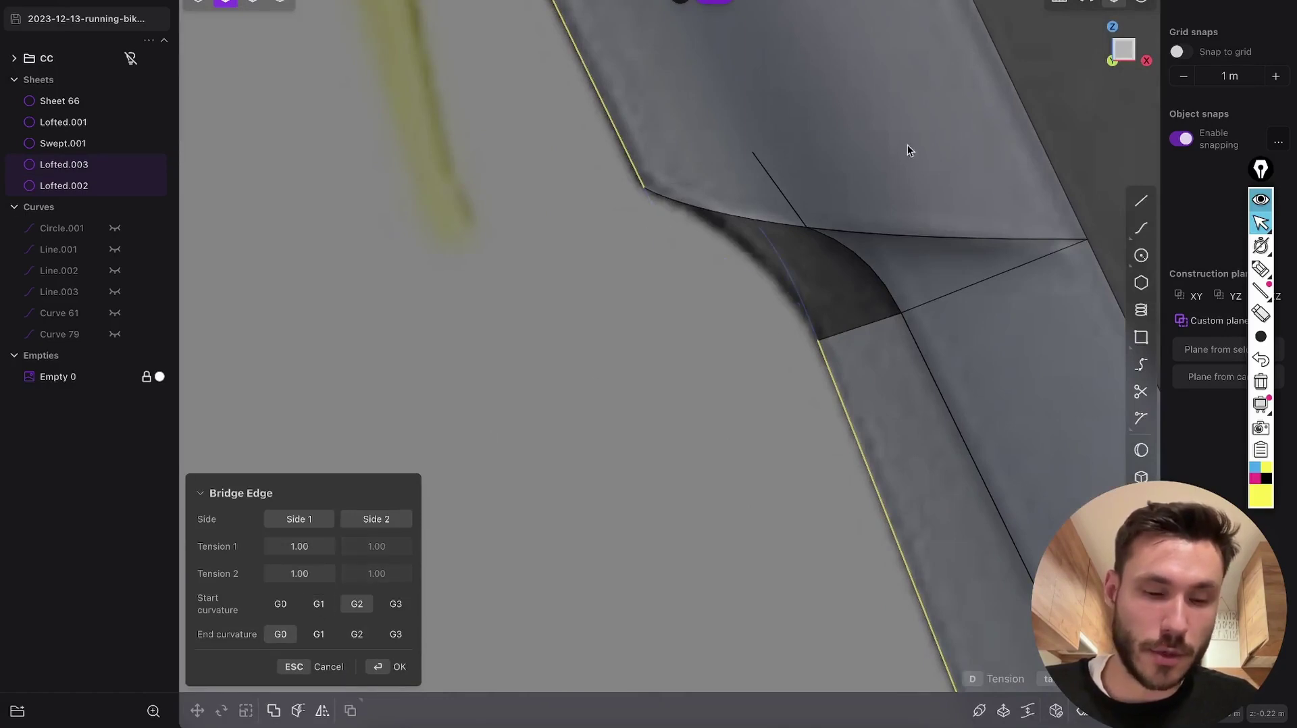
drag(908, 145, 845, 216)
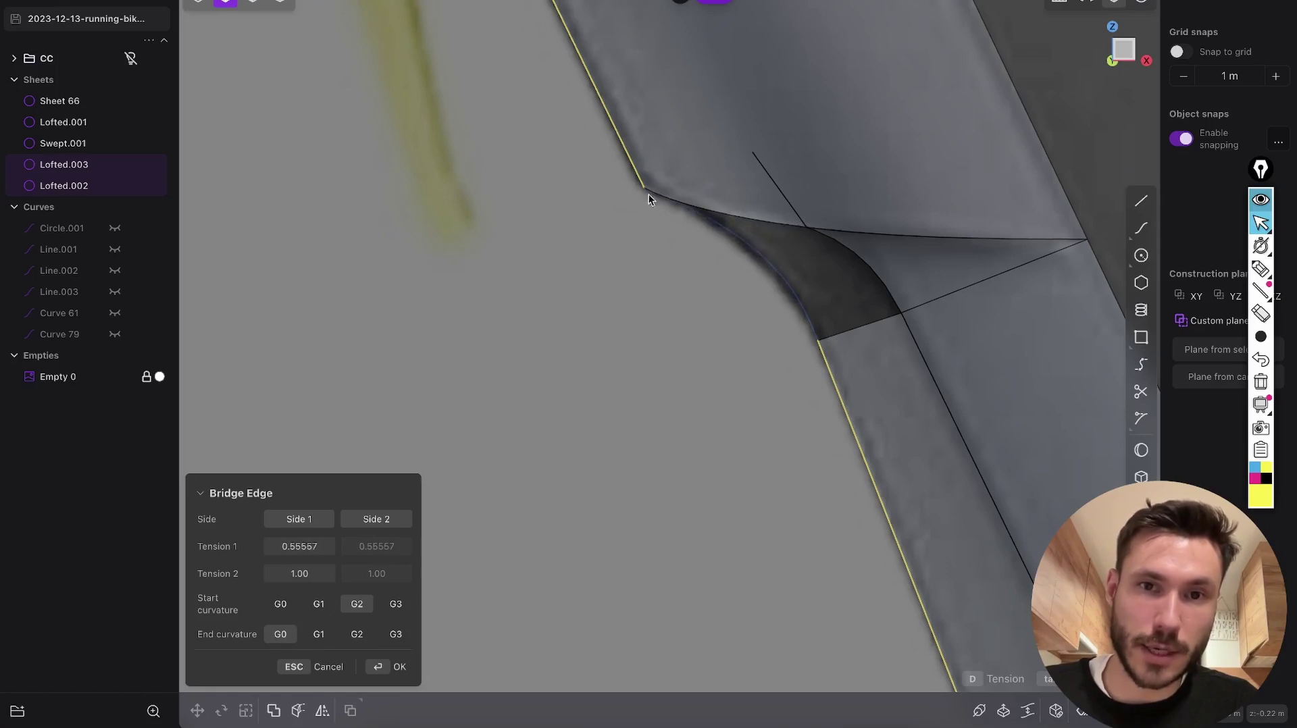
key(Return)
Step: Mirror the head and neck sheets across the body's centre plane to preview both halves
middle_drag(828, 324, 917, 166)
scroll(819, 203, down, 5)
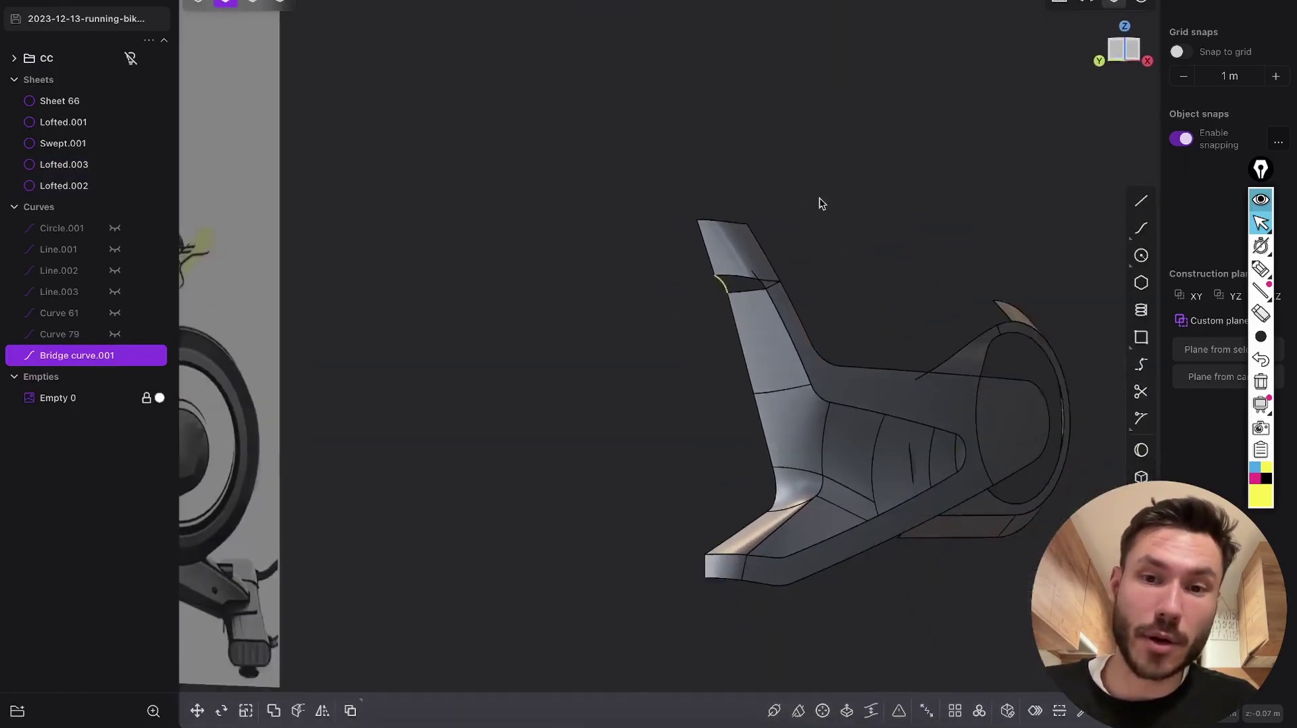
click(818, 324)
middle_drag(817, 324, 797, 284)
shift+click(758, 221)
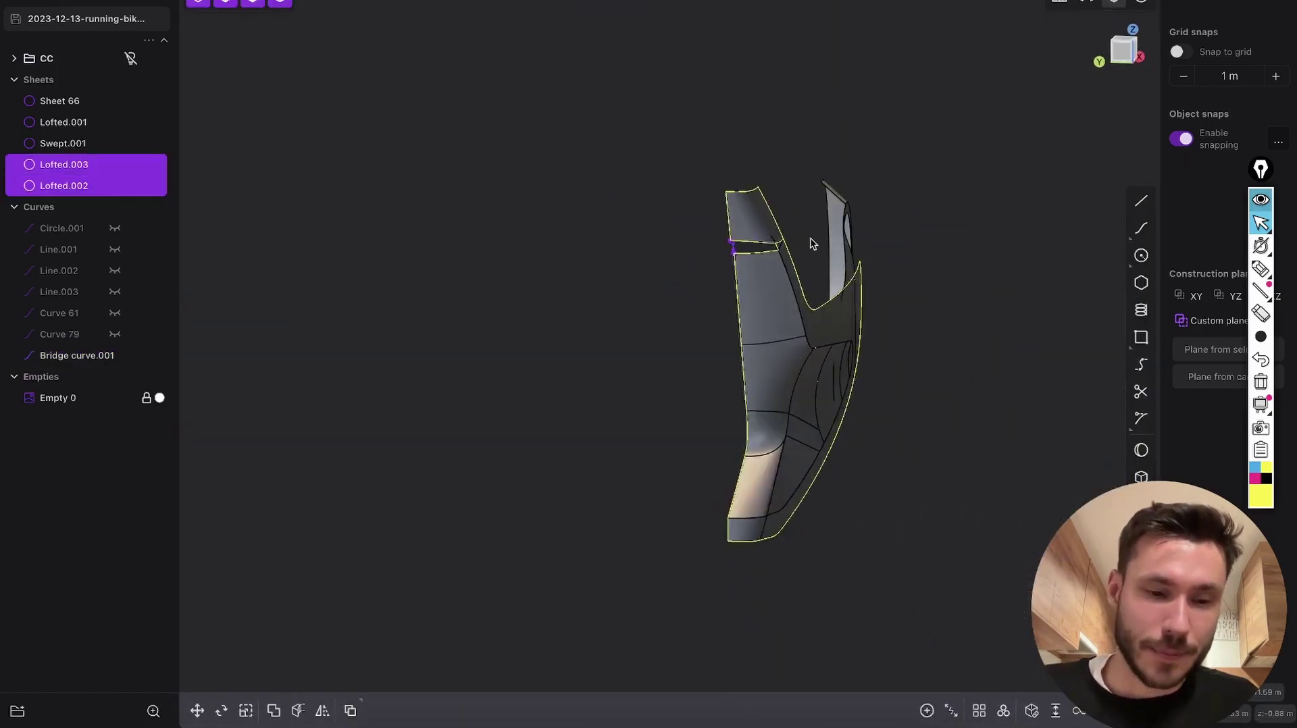
key(alt+x)
key(x)
key(y)
key(Return)
click(913, 297)
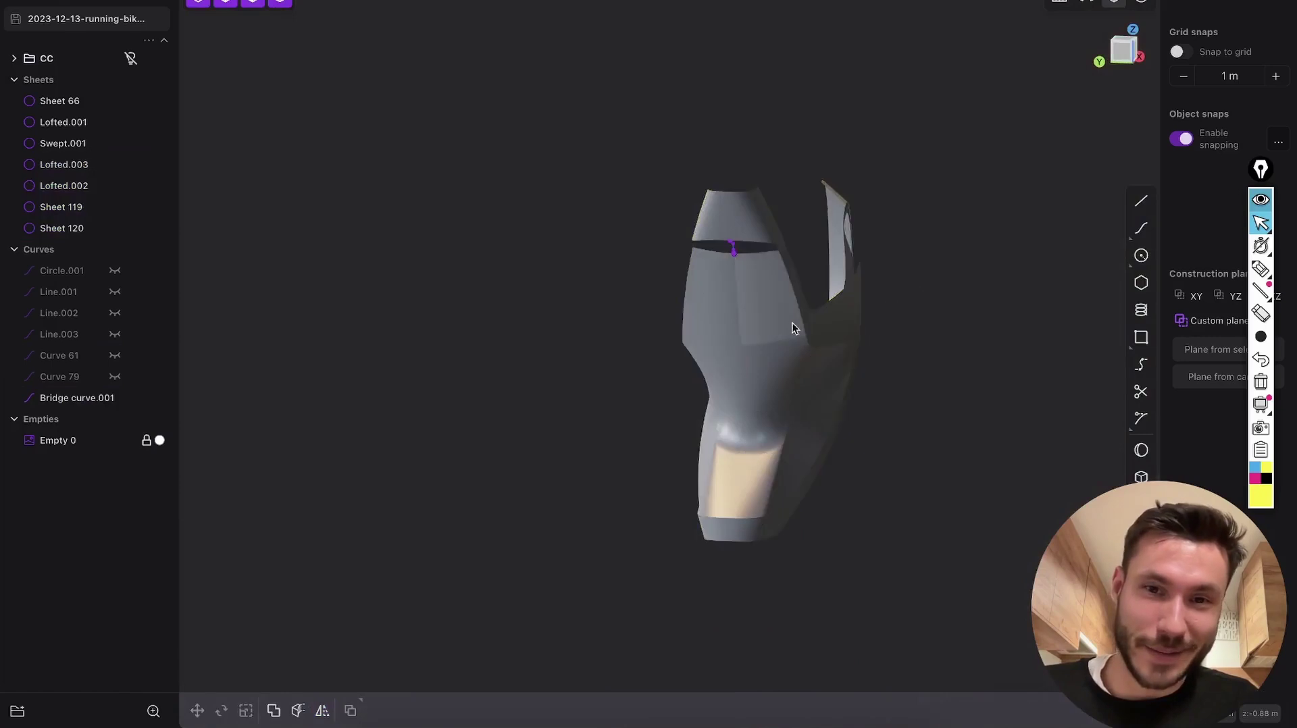
middle_drag(791, 322, 747, 335)
Step: Undo the mirroring of the head and neck sheets
key(ctrl+z)
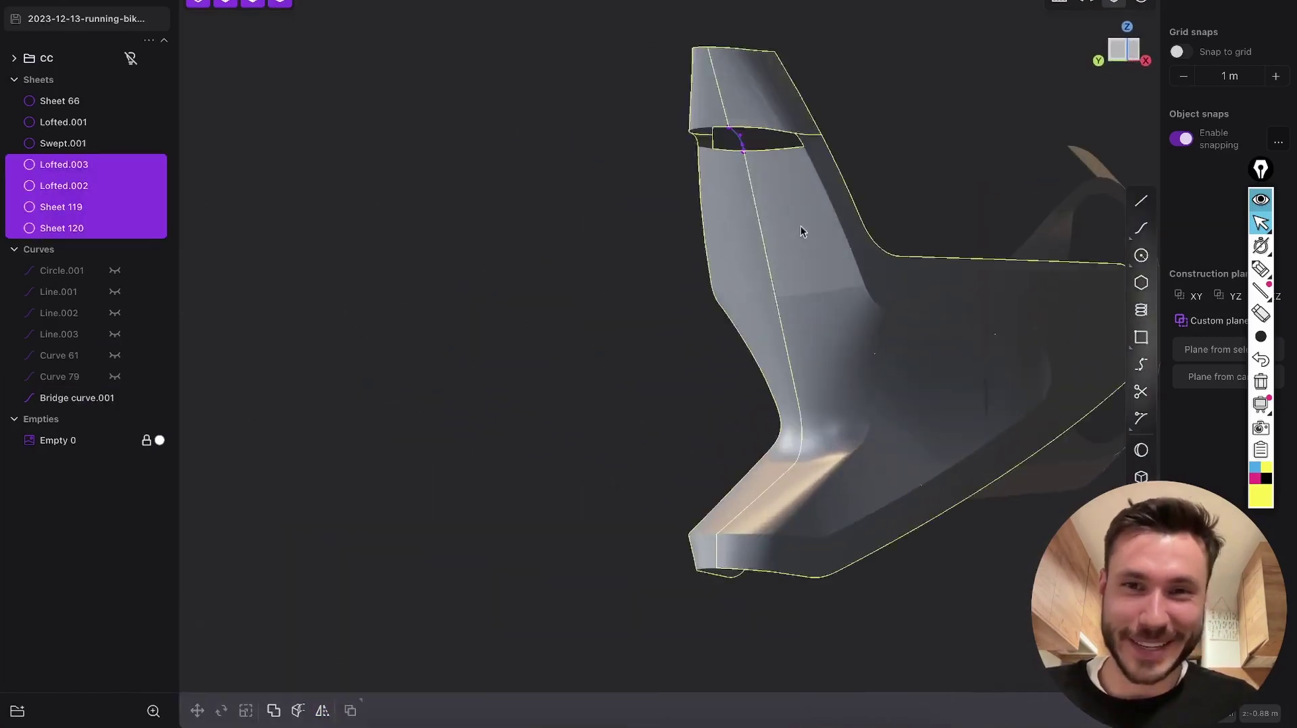
key(ctrl+z)
middle_drag(814, 257, 810, 237)
scroll(749, 184, up, 5)
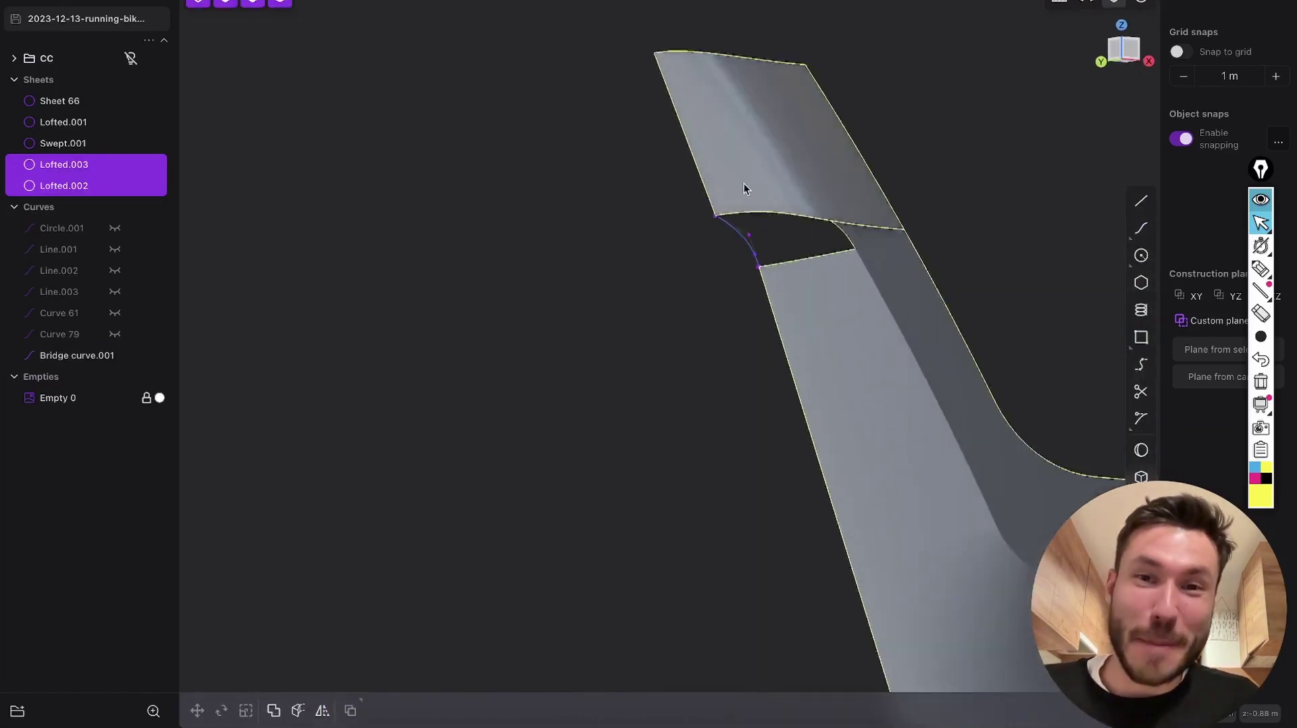
Step: Extrude the front bridge curve sideways, away from the opening, into a narrow strip sheet and delete the curve
middle_drag(744, 184, 738, 222)
scroll(739, 222, up, 3)
key(2)
click(694, 272)
middle_drag(694, 272, 731, 283)
key(e)
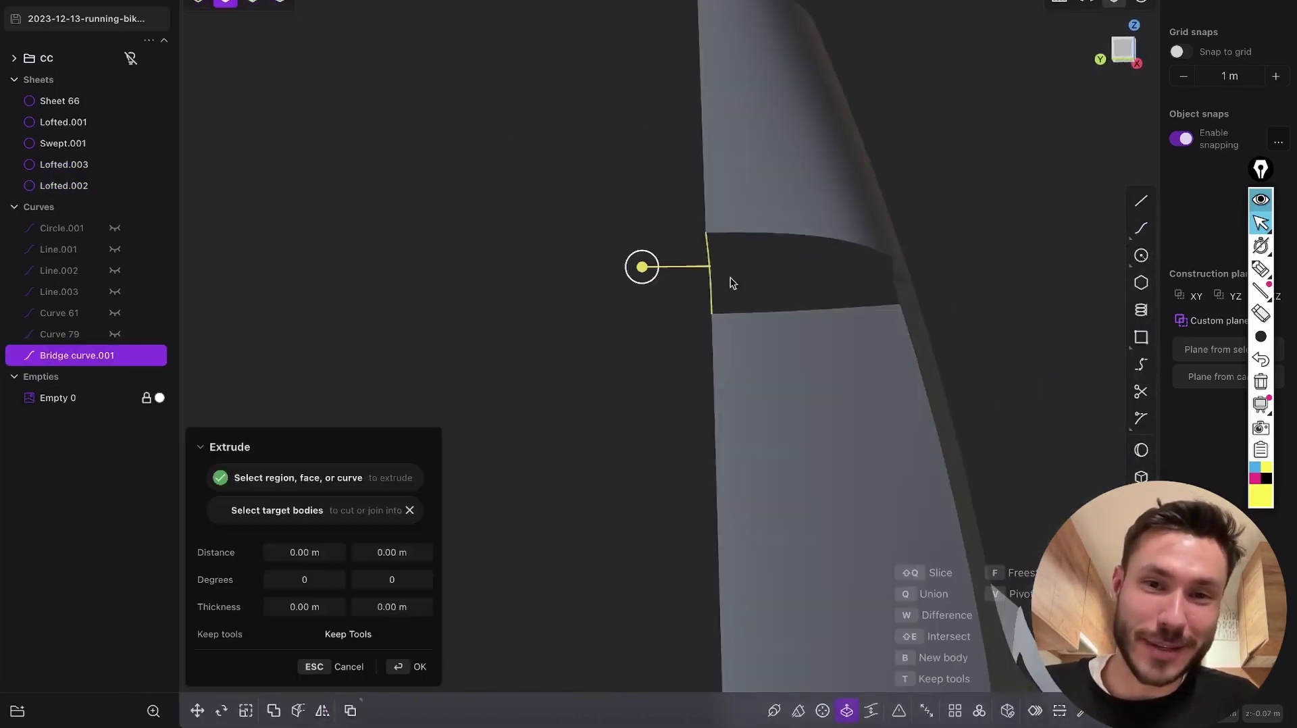
drag(654, 277, 617, 292)
key(Return)
middle_drag(638, 301, 705, 217)
click(704, 280)
key(x)
click(710, 290)
key(e)
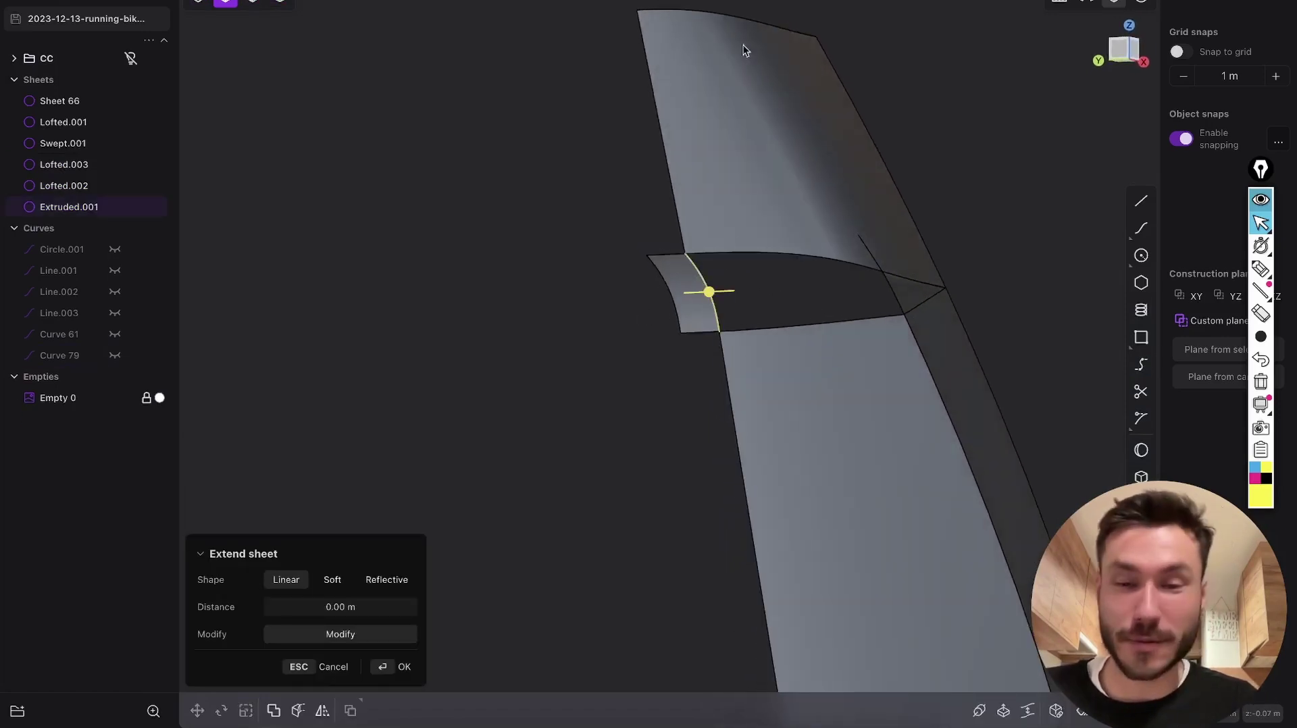
middle_drag(751, 302, 844, 364)
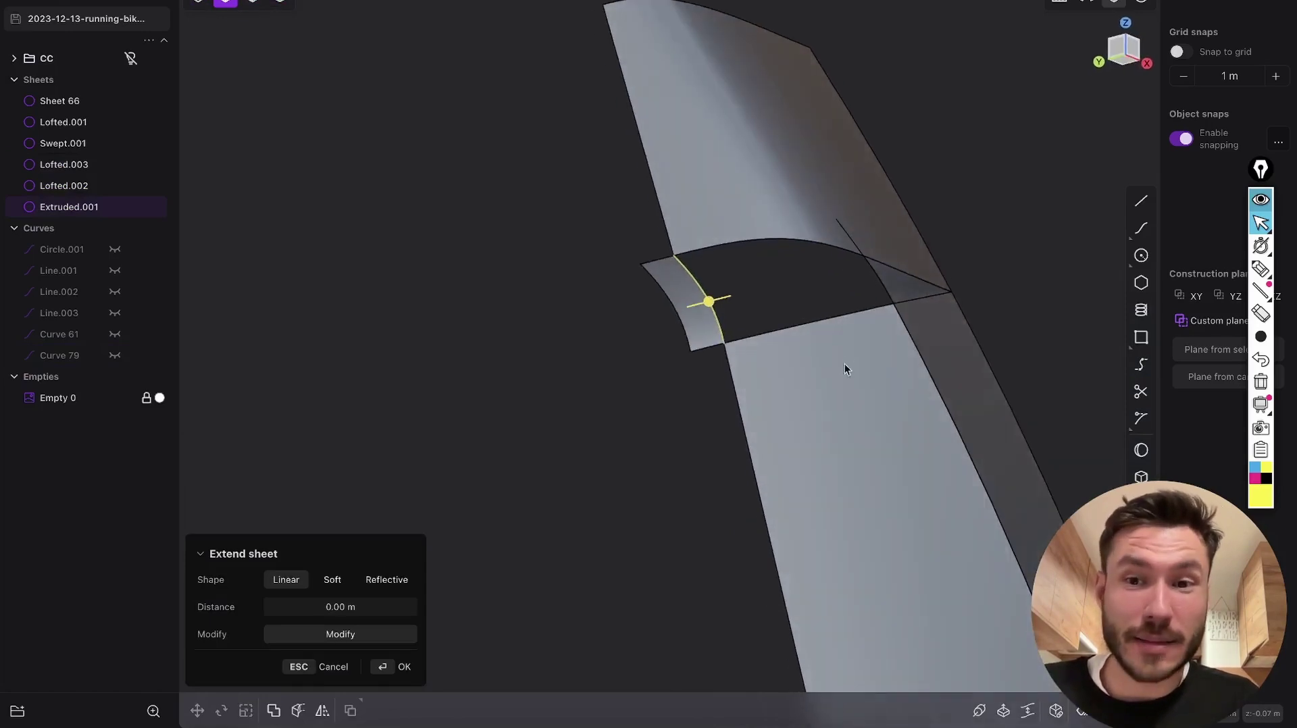
key(Escape)
Step: Join the head sheet, the neck sheet and the extruded strip
click(900, 297)
shift+click(703, 291)
shift+click(851, 220)
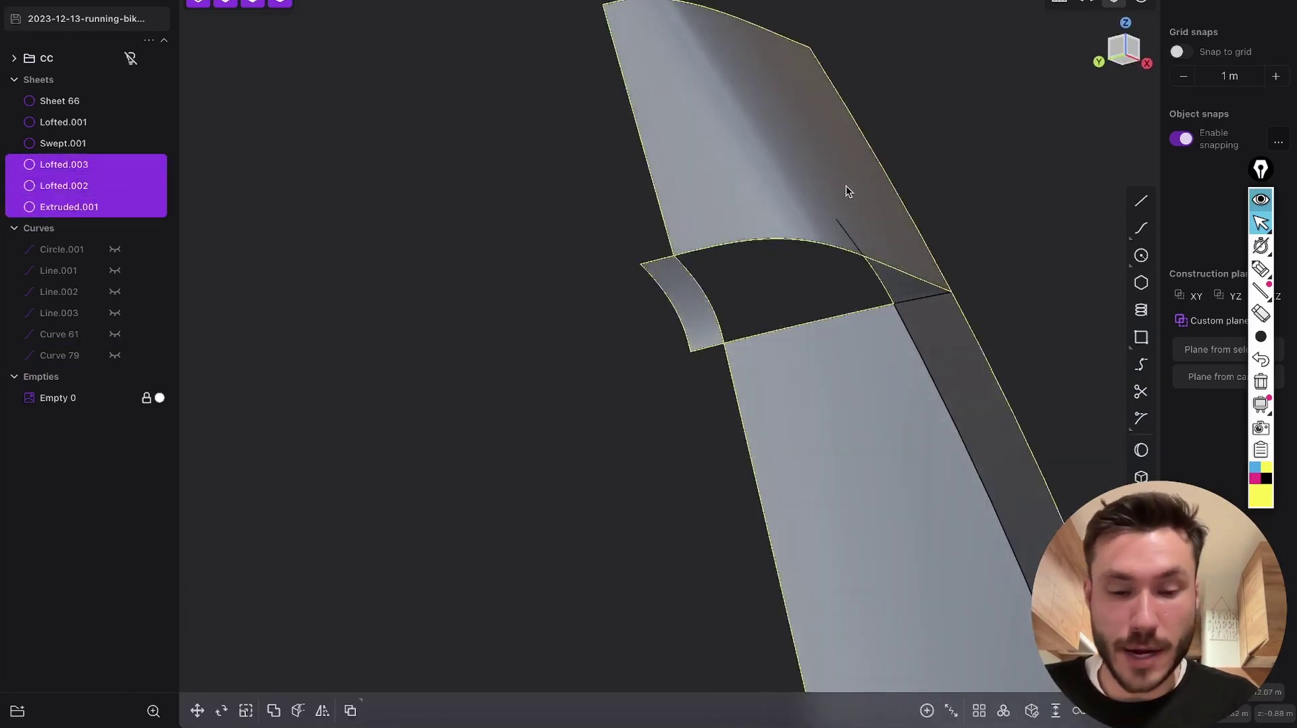
key(j)
click(841, 282)
Step: Patch the four-sided opening between head and neck, with G1 continuity at the strip edge and the neck edge
mouse_move(821, 188)
middle_down()
mouse_move(765, 141)
mouse_move(815, 180)
mouse_move(815, 197)
middle_up()
key(2)
click(815, 244)
key(shift+e)
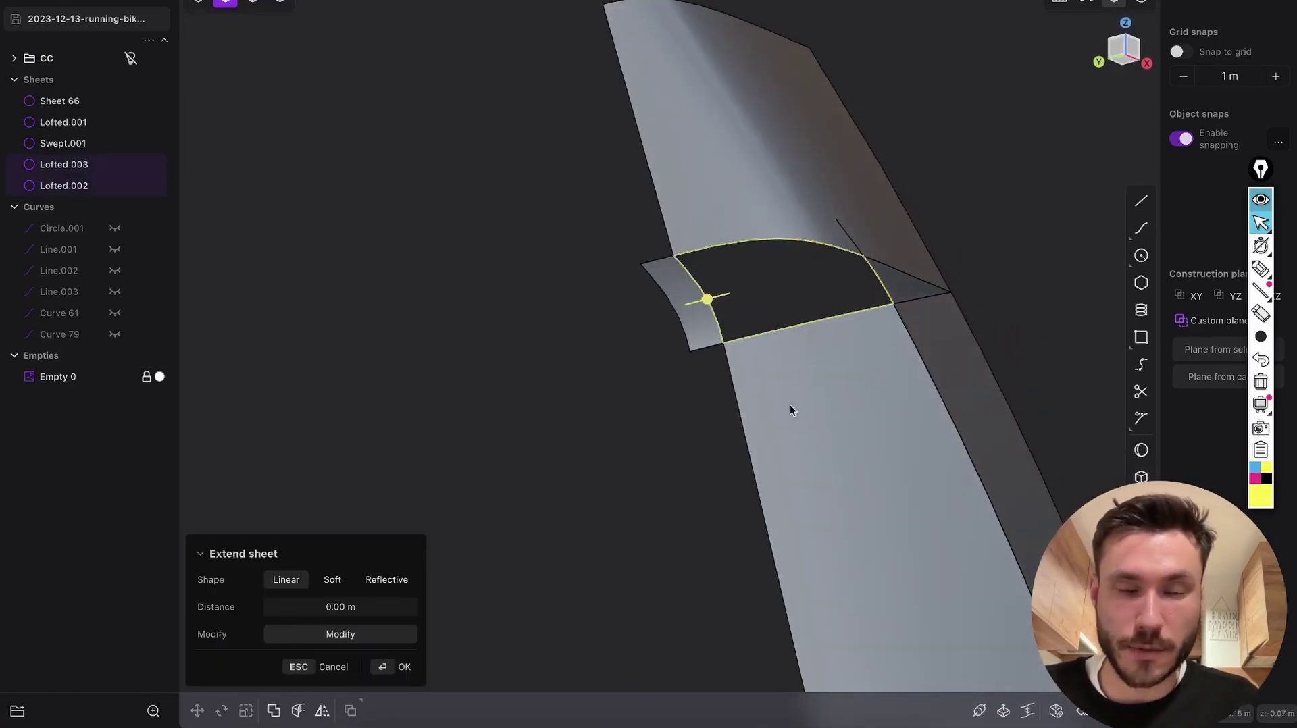
key(shift+p)
middle_drag(849, 364, 723, 367)
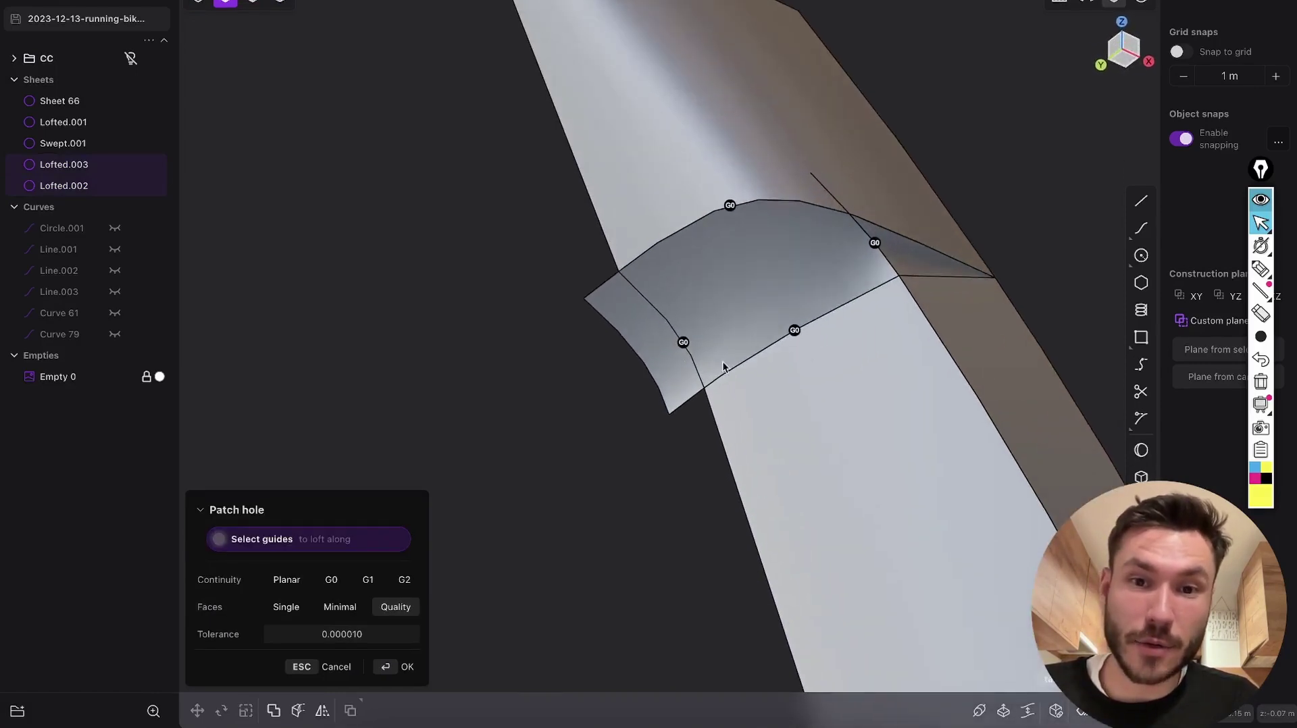
click(795, 331)
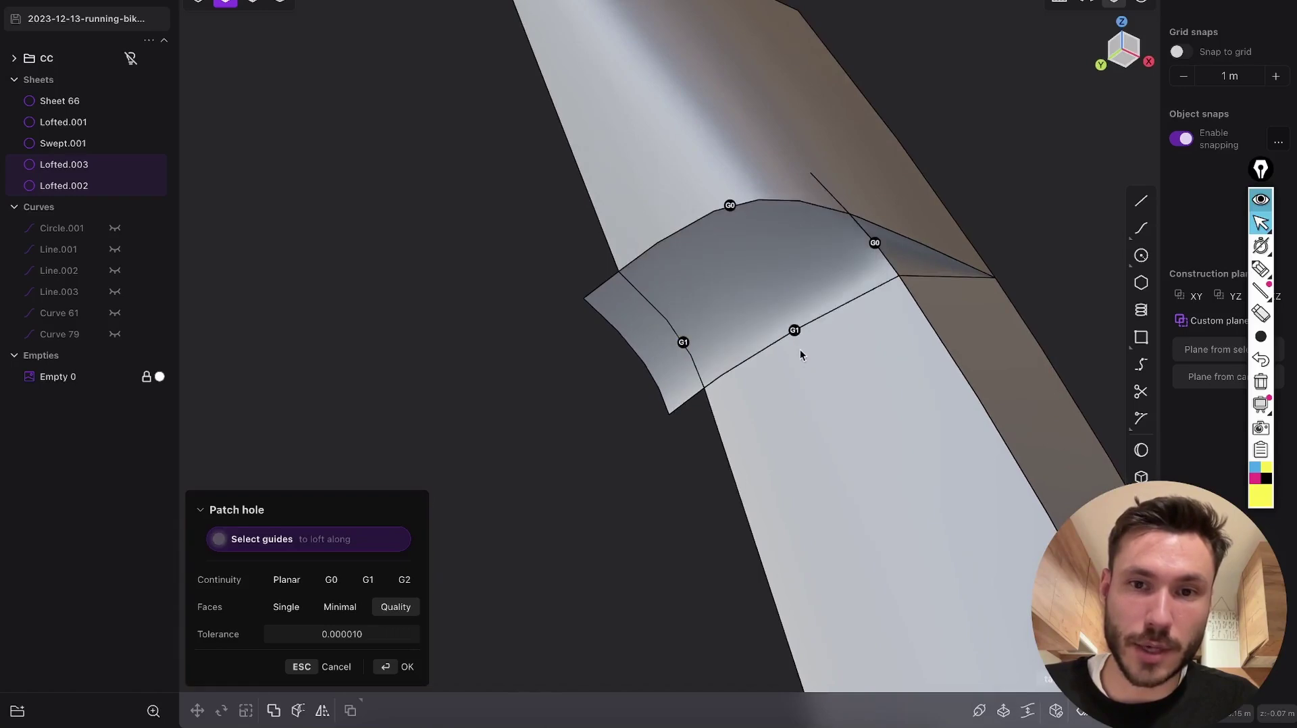
middle_drag(858, 364, 822, 388)
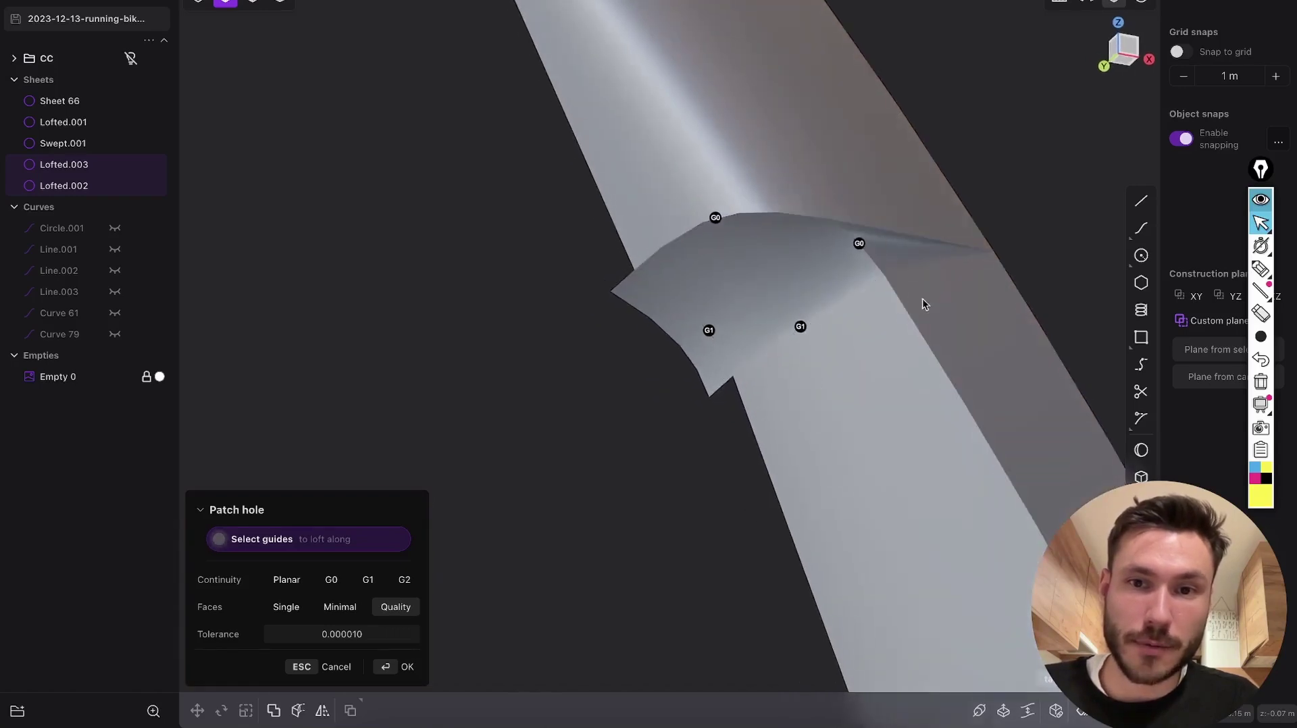
scroll(926, 310, down, 3)
mouse_move(927, 314)
middle_down()
mouse_move(970, 249)
mouse_move(915, 338)
mouse_move(934, 302)
middle_up()
key(Return)
Step: Delete the narrow extruded strip face in front of the patched transition
click(705, 394)
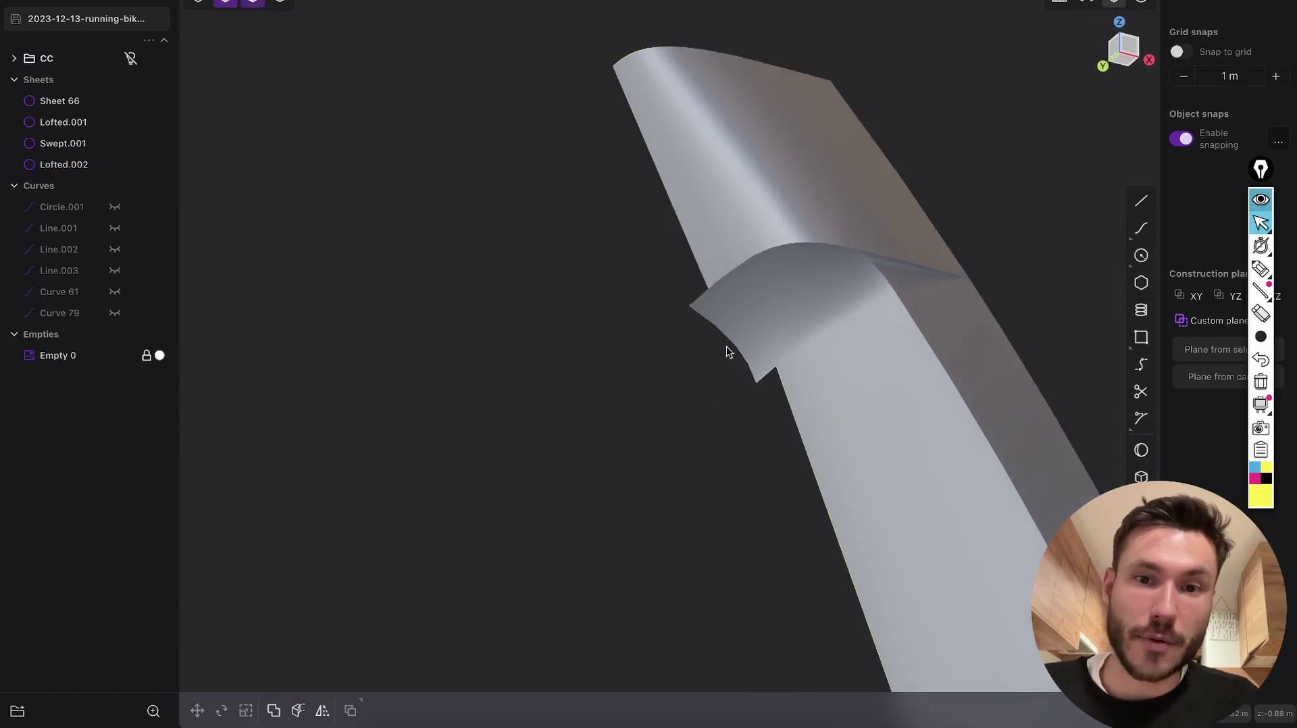
key(3)
click(729, 317)
key(Delete)
scroll(926, 318, down, 5)
middle_drag(926, 318, 874, 397)
scroll(865, 376, up, 5)
scroll(1004, 256, down, 5)
scroll(874, 397, up, 5)
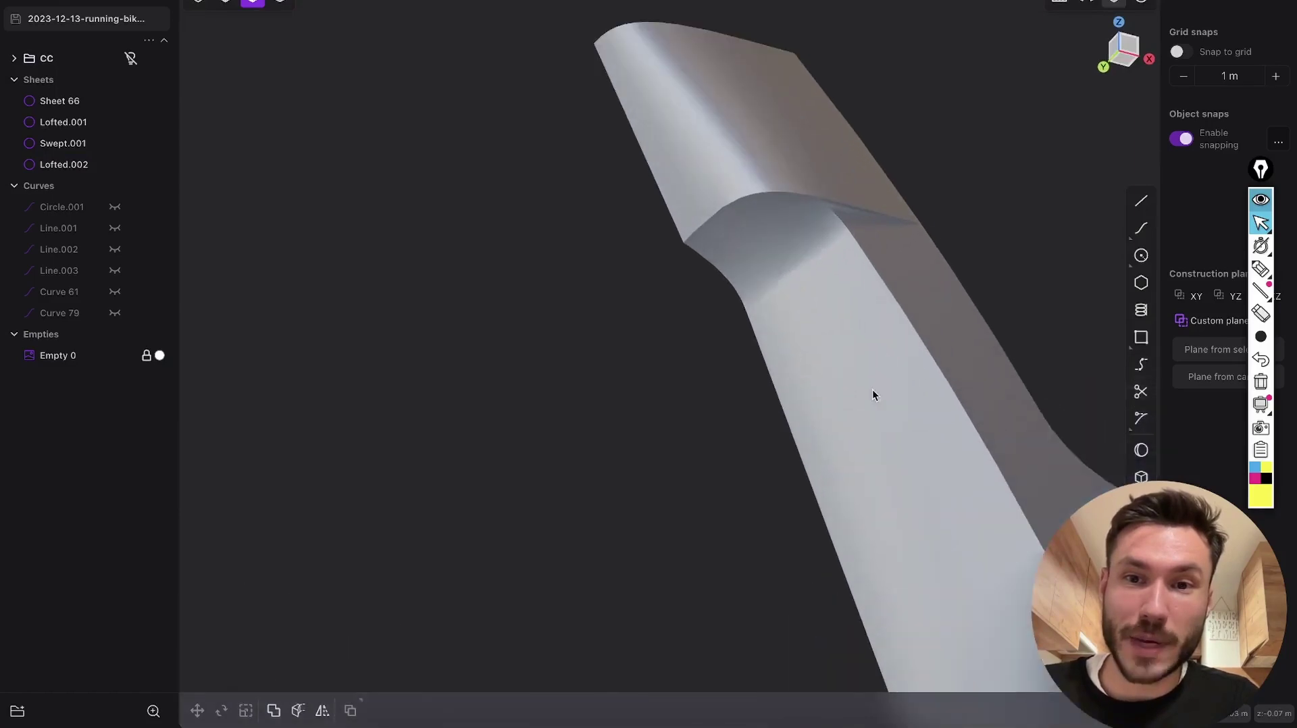
Step: Try to fillet the head's lower edge where it meets the patch, with a distance of about 0.024 m
middle_drag(871, 246, 674, 85)
middle_drag(828, 272, 753, 217)
key(2)
click(752, 217)
key(f)
drag(826, 225, 799, 204)
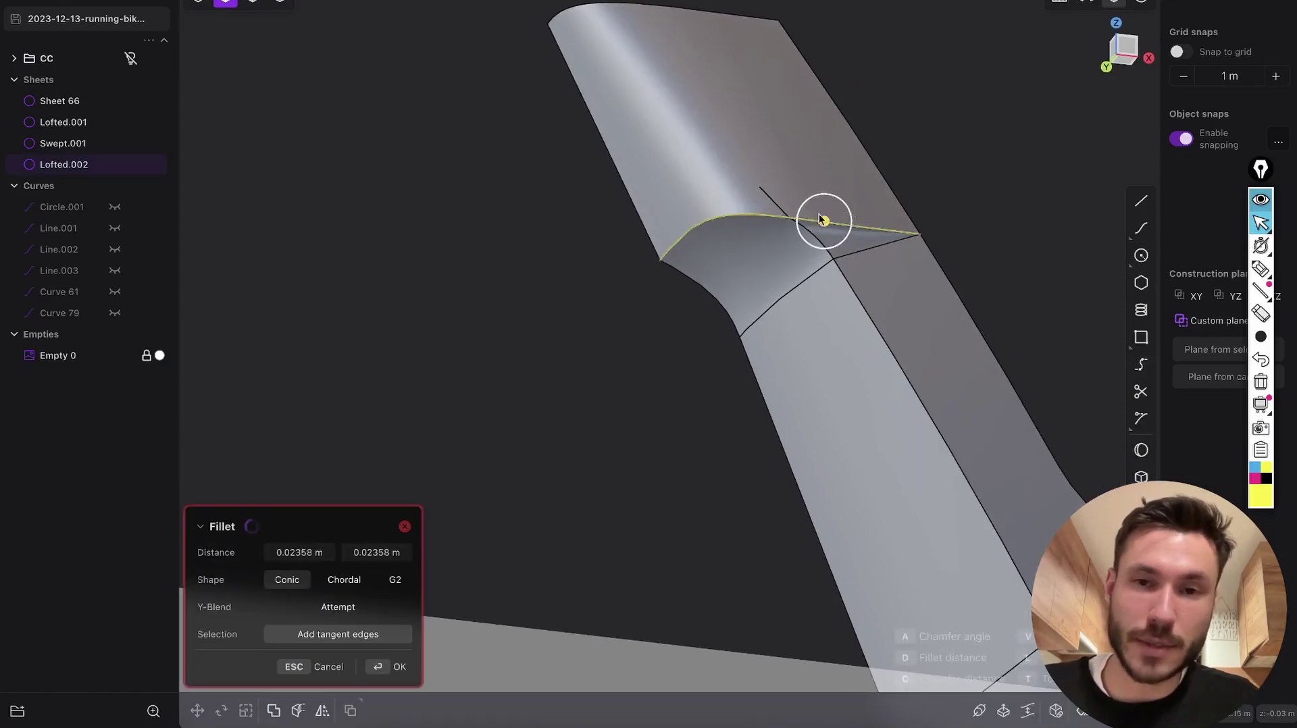
Step: Fillet the neck's long side edge running up along the patch
key(Return)
scroll(810, 223, up, 1)
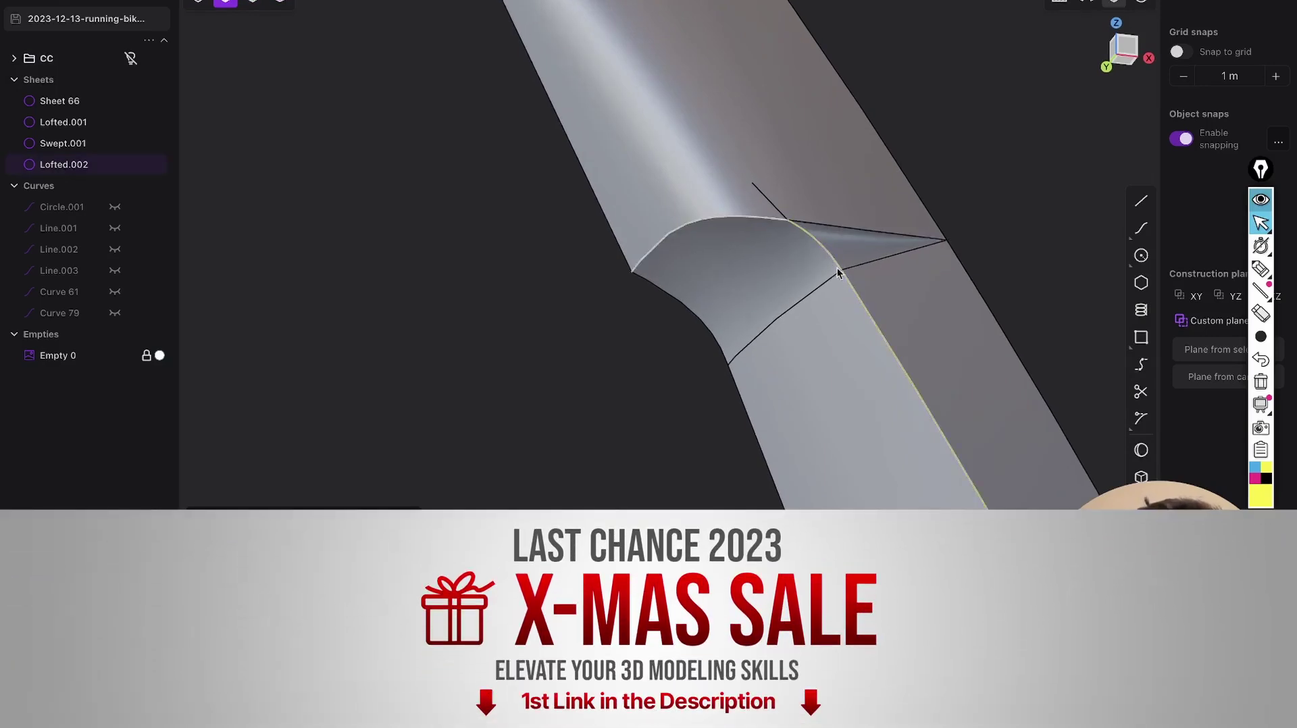
click(880, 139)
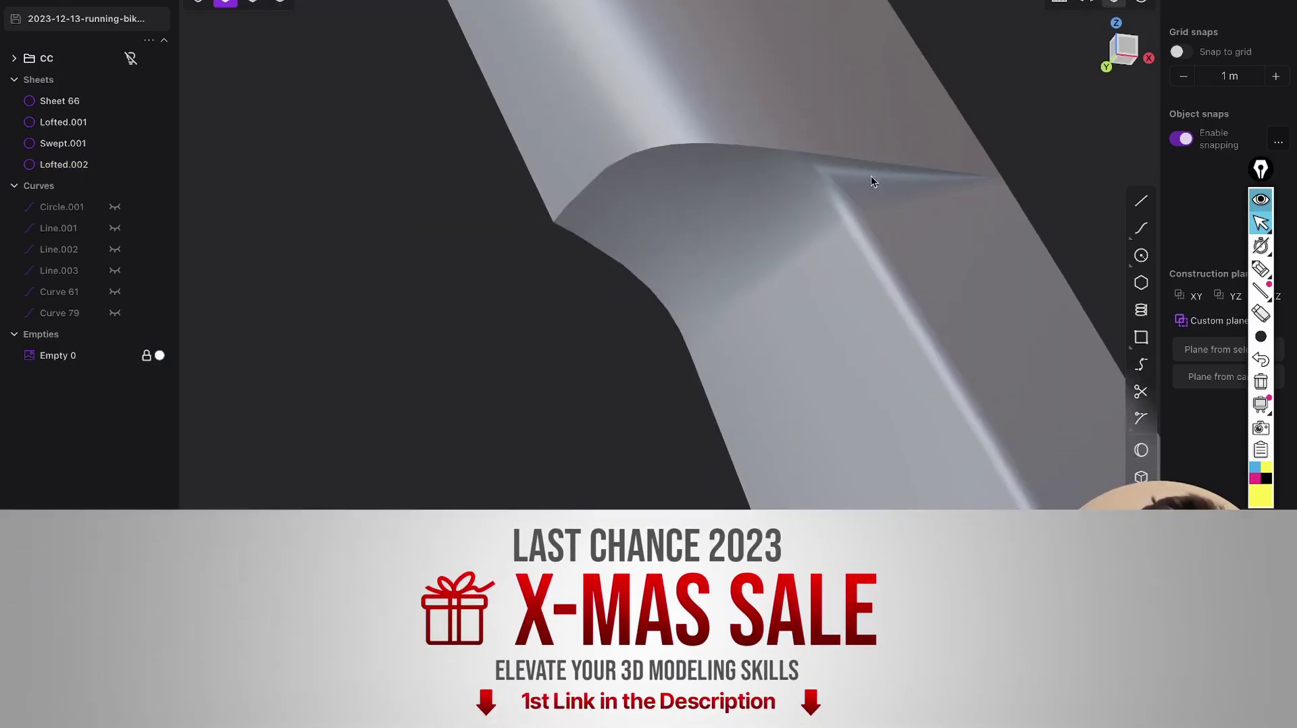
Step: Examine the neck-to-head transition up close and compare the whole body with the bike's reference image
middle_drag(671, 162, 845, 121)
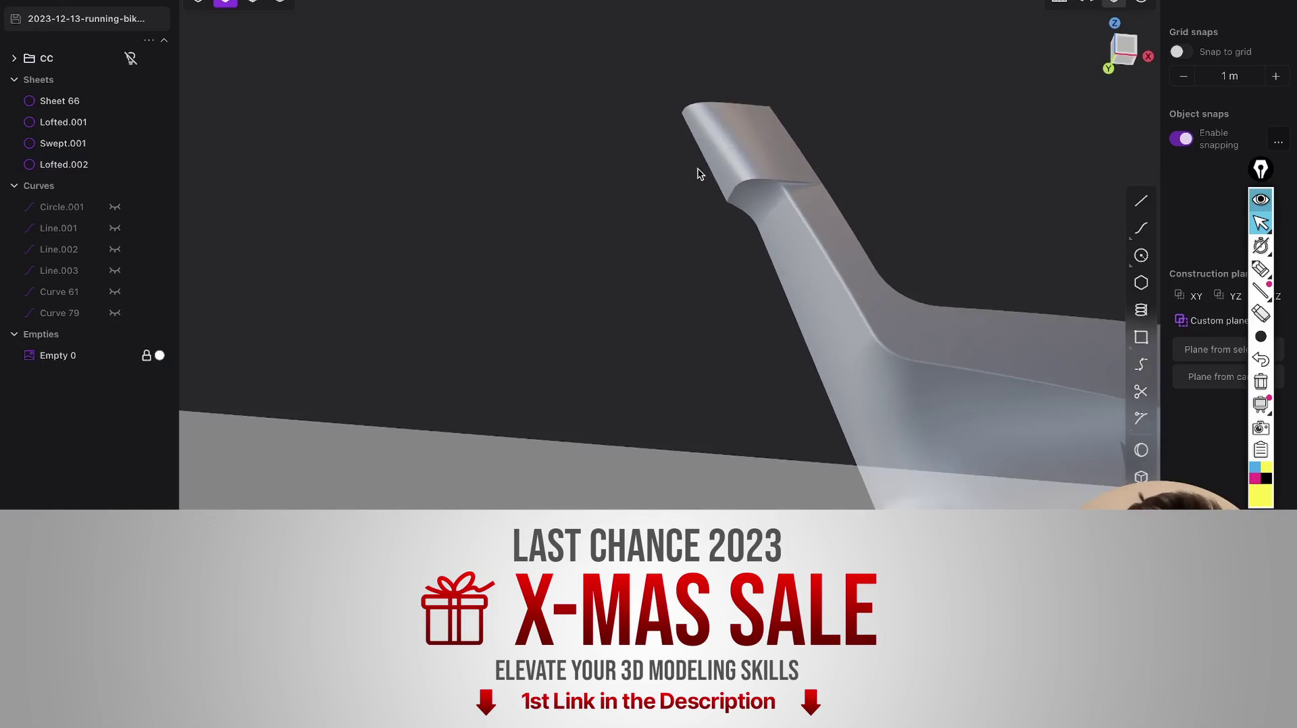
scroll(715, 173, down, 5)
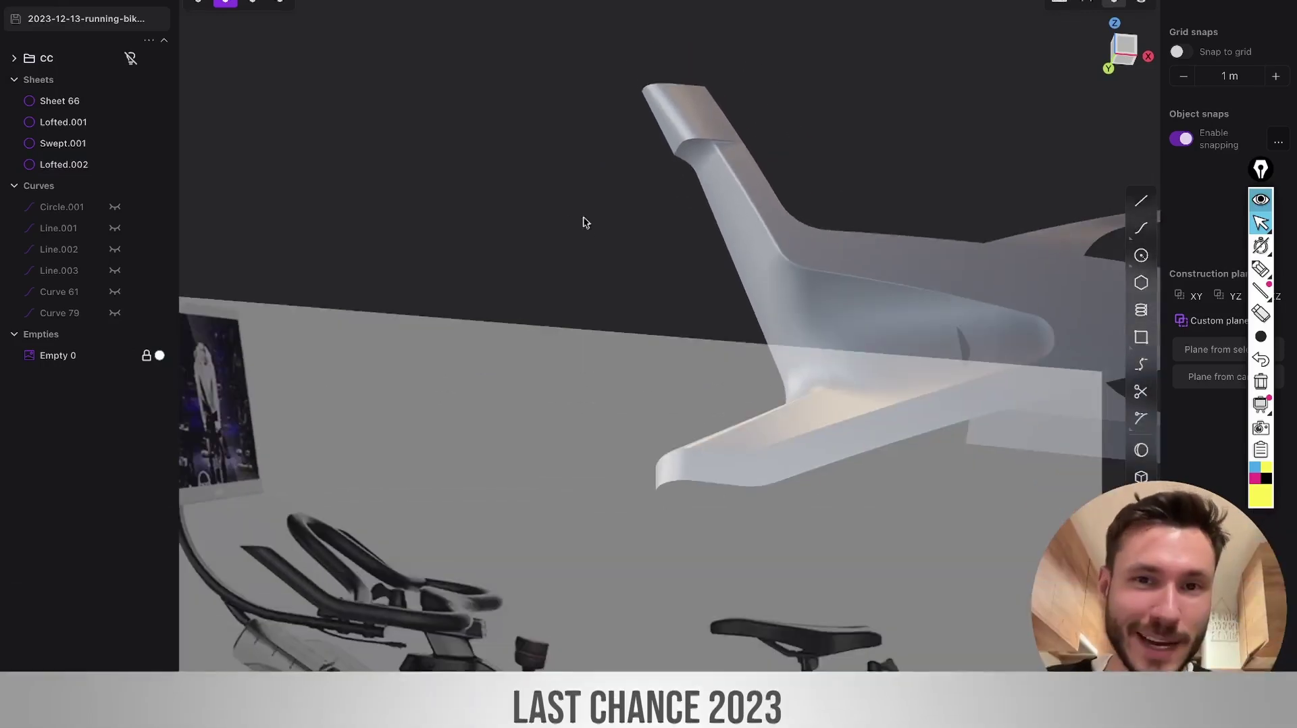
scroll(706, 179, up, 5)
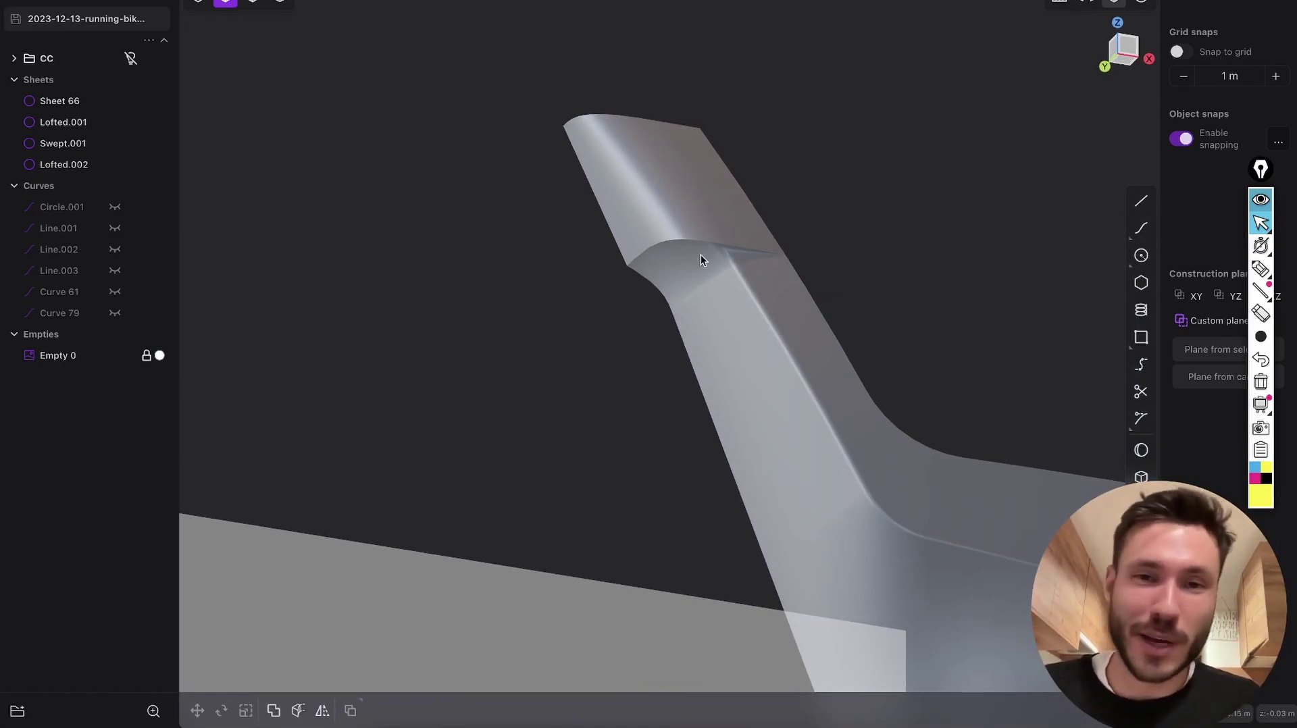
shift+middle_drag(681, 247, 695, 183)
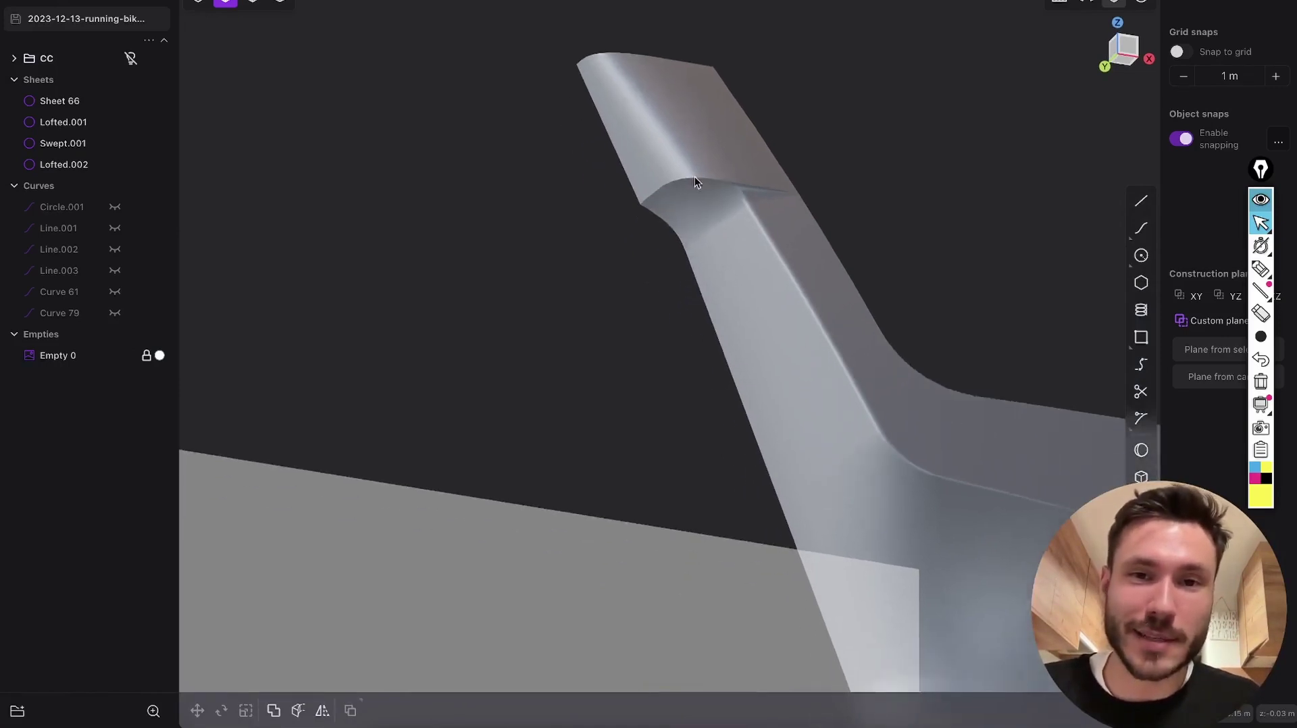
scroll(695, 183, up, 3)
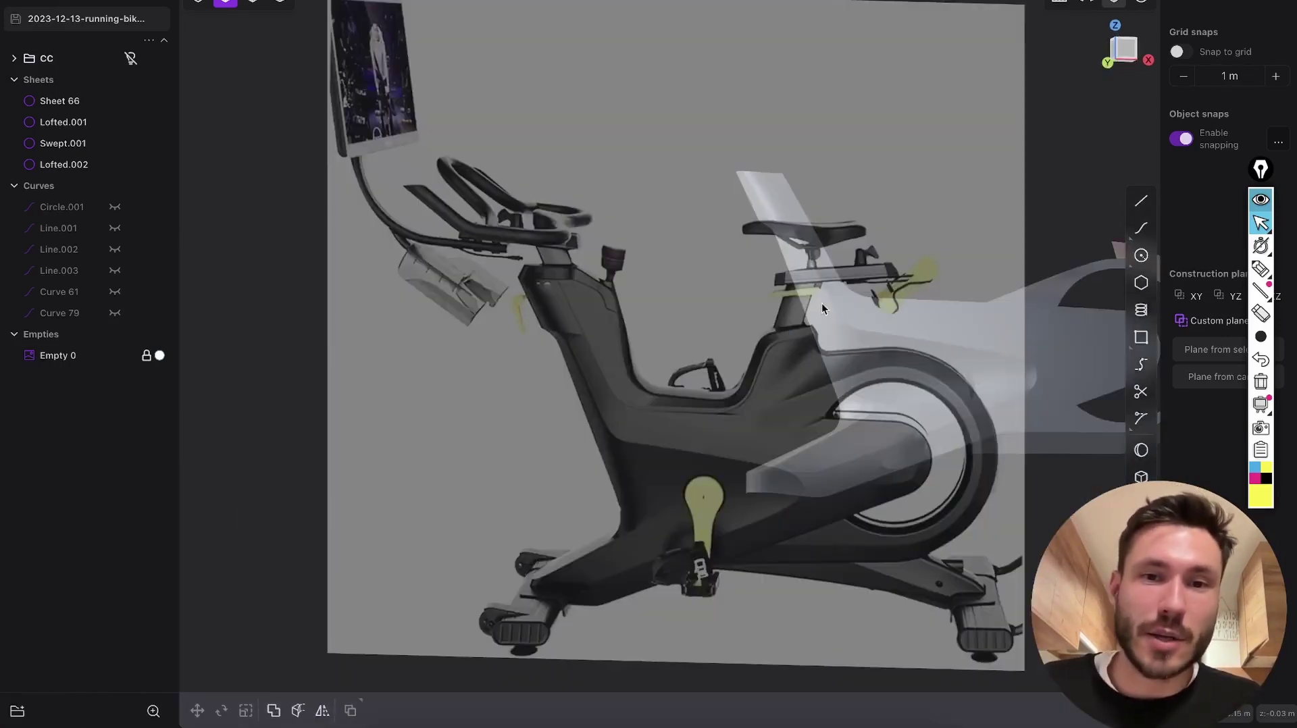
shift+middle_drag(679, 480, 945, 147)
scroll(691, 246, up, 4)
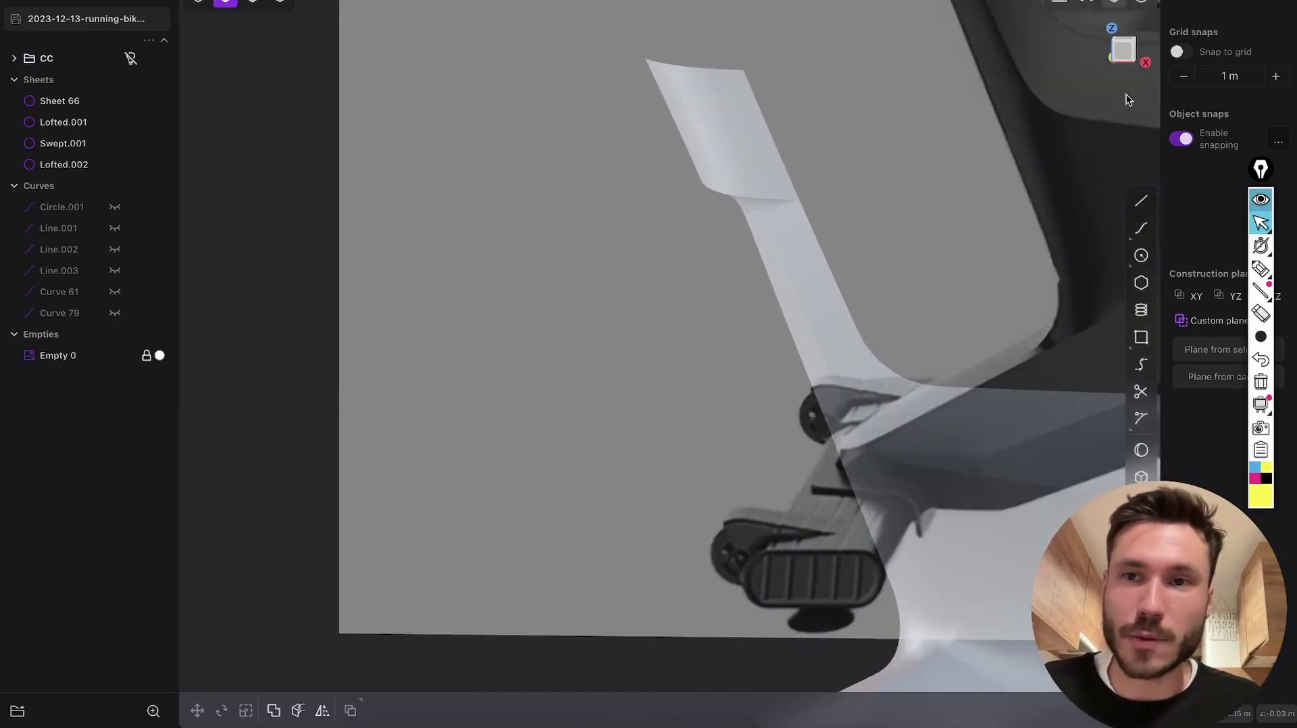